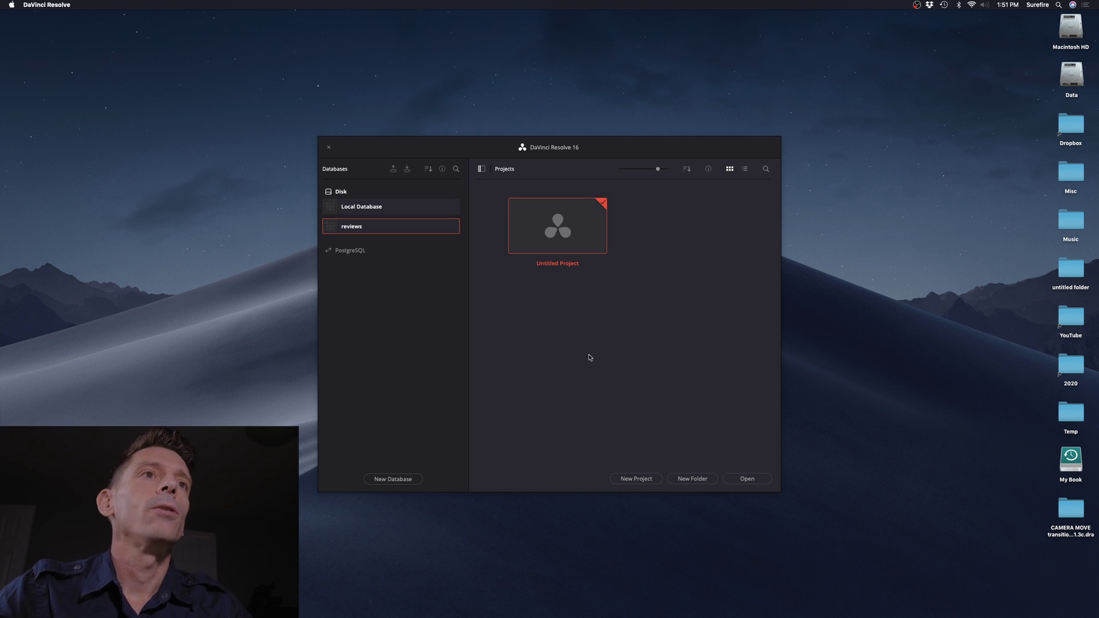
# - Open the CAMERA MOVE transition pack V 1.3c.dra folder, select project.drp, and bring up Resolve's project actions
pyautogui.doubleClick(1071, 510)
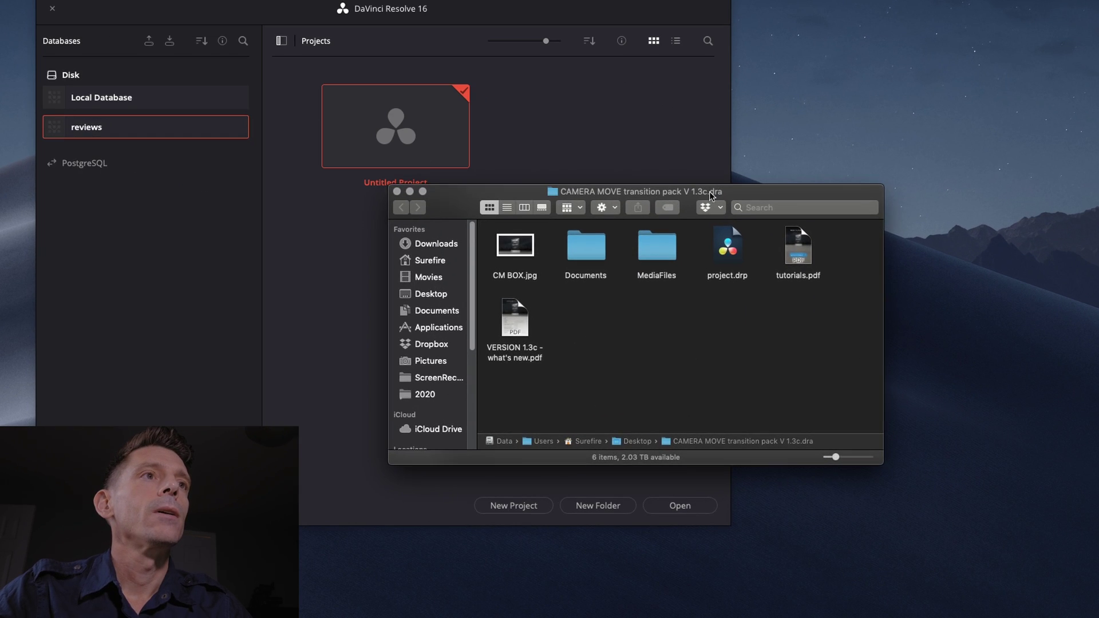
pyautogui.moveTo(710, 195); pyautogui.dragTo(760, 264)
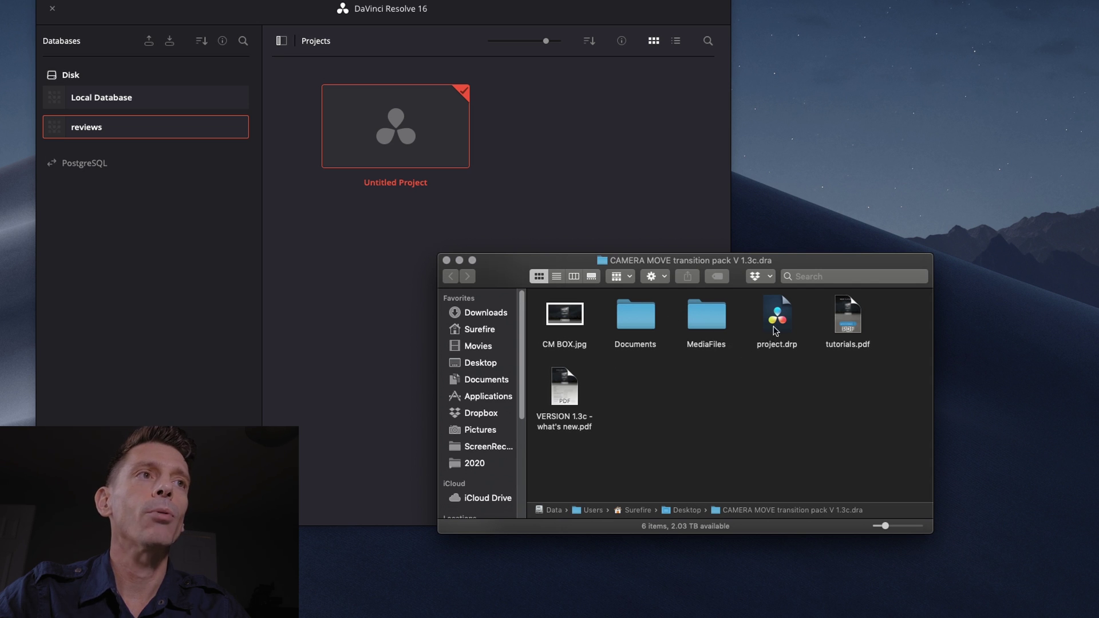
pyautogui.click(774, 323)
pyautogui.click(368, 280)
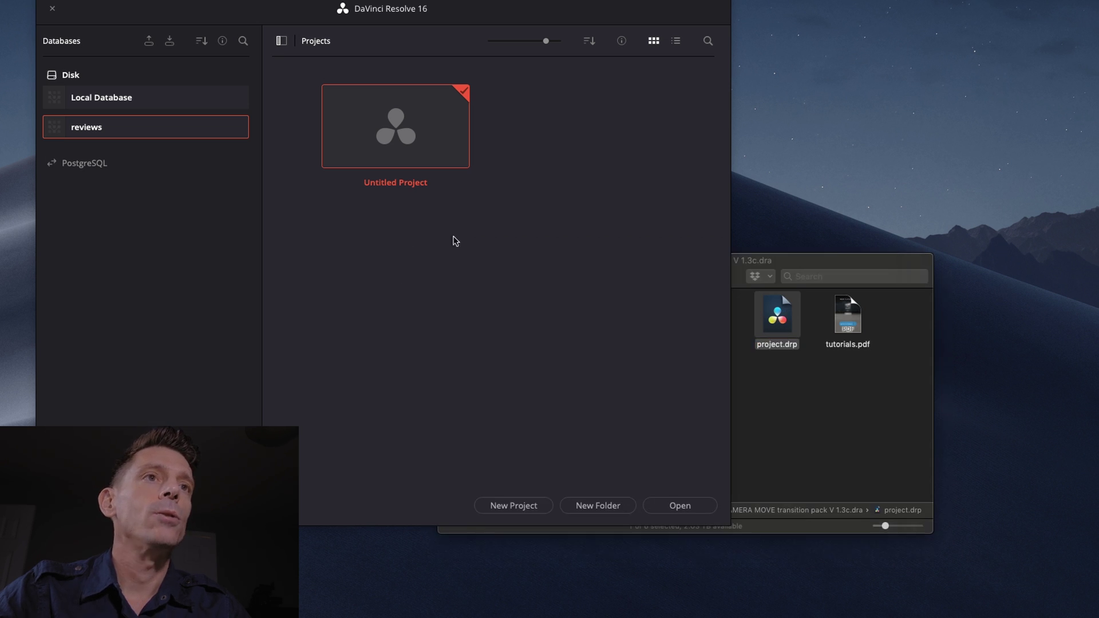
pyautogui.rightClick(463, 231)
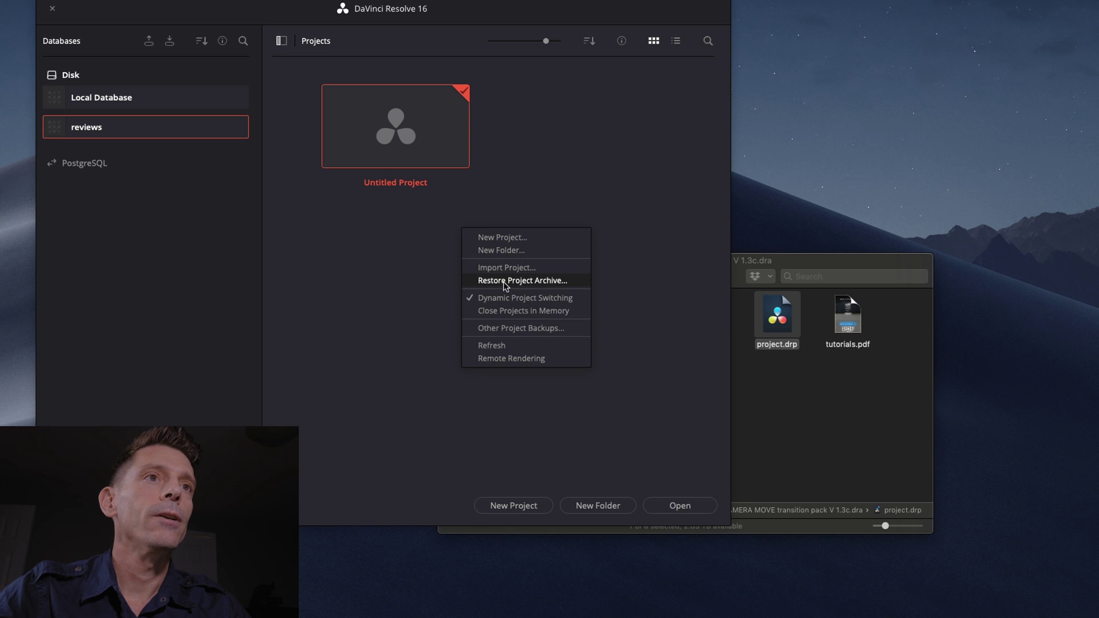
# - Restore the CAMERA MOVE transition pack V 1.3c.dra archive from the Desktop and open the project
pyautogui.click(528, 280)
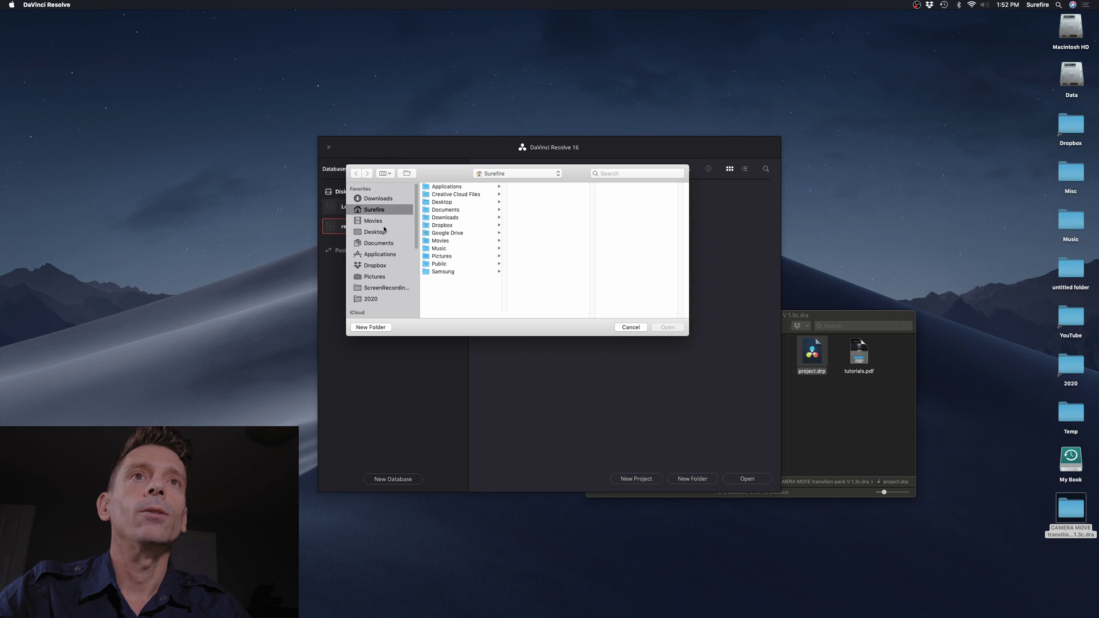
pyautogui.click(384, 232)
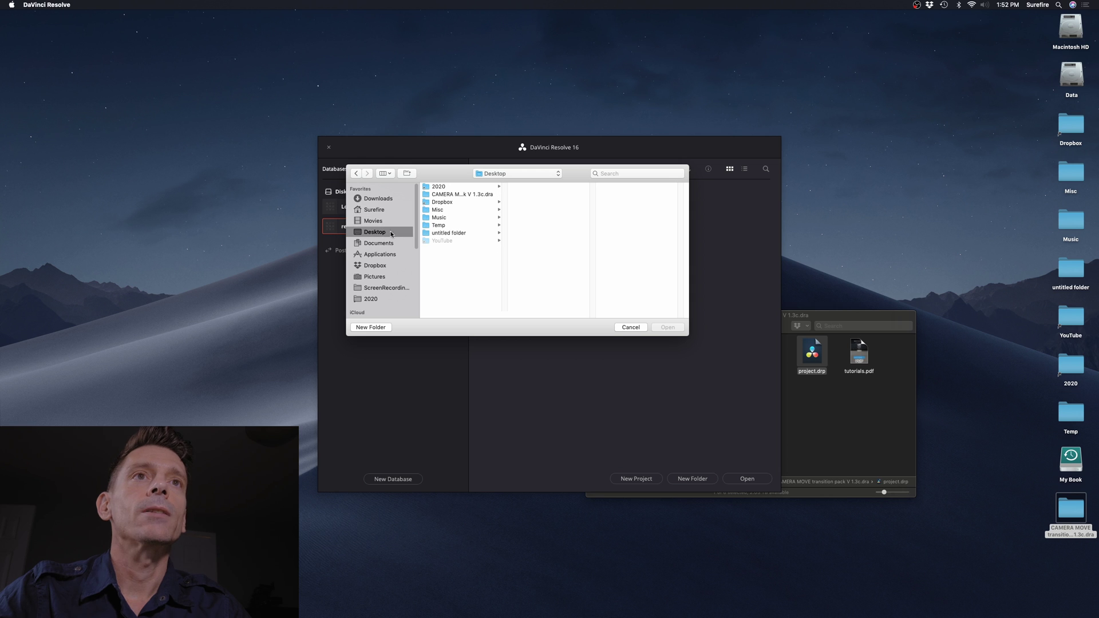
pyautogui.click(465, 195)
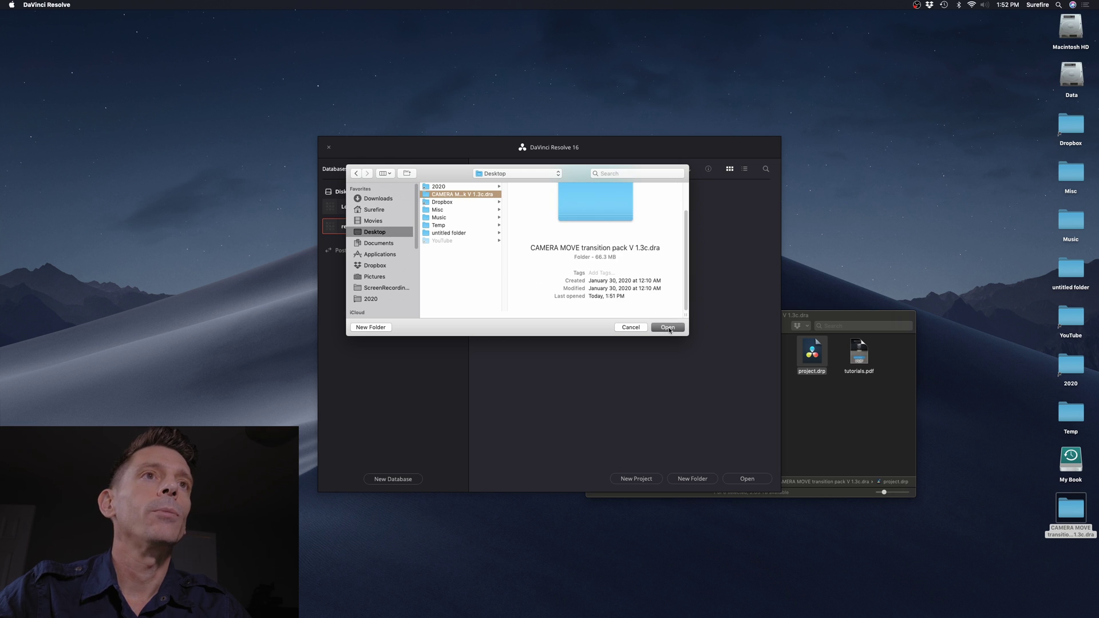
pyautogui.press('Return')
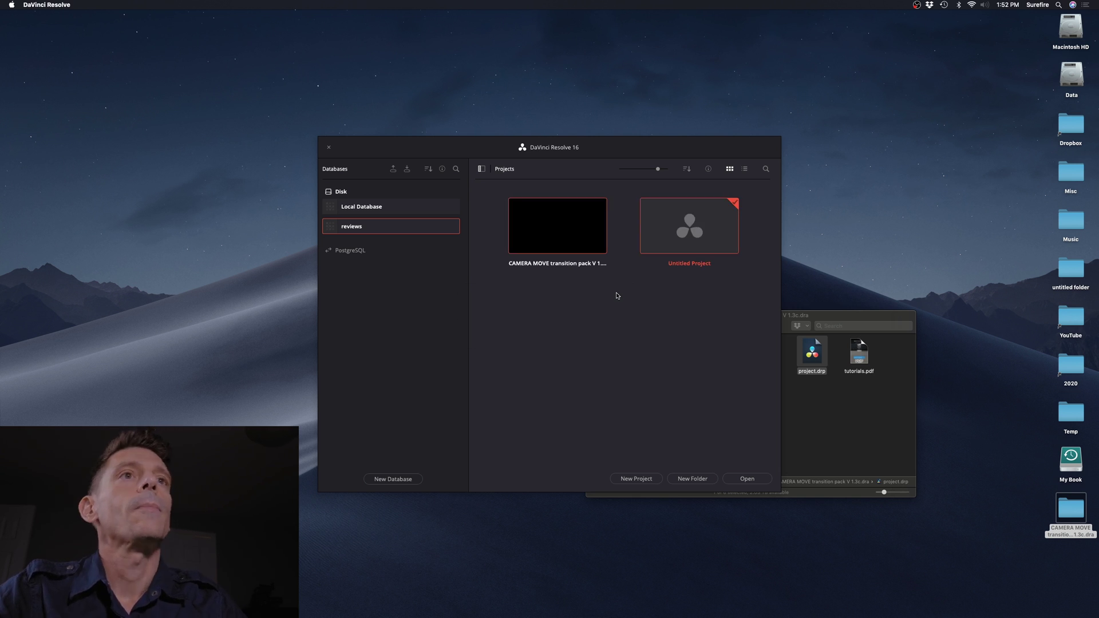
pyautogui.doubleClick(563, 247)
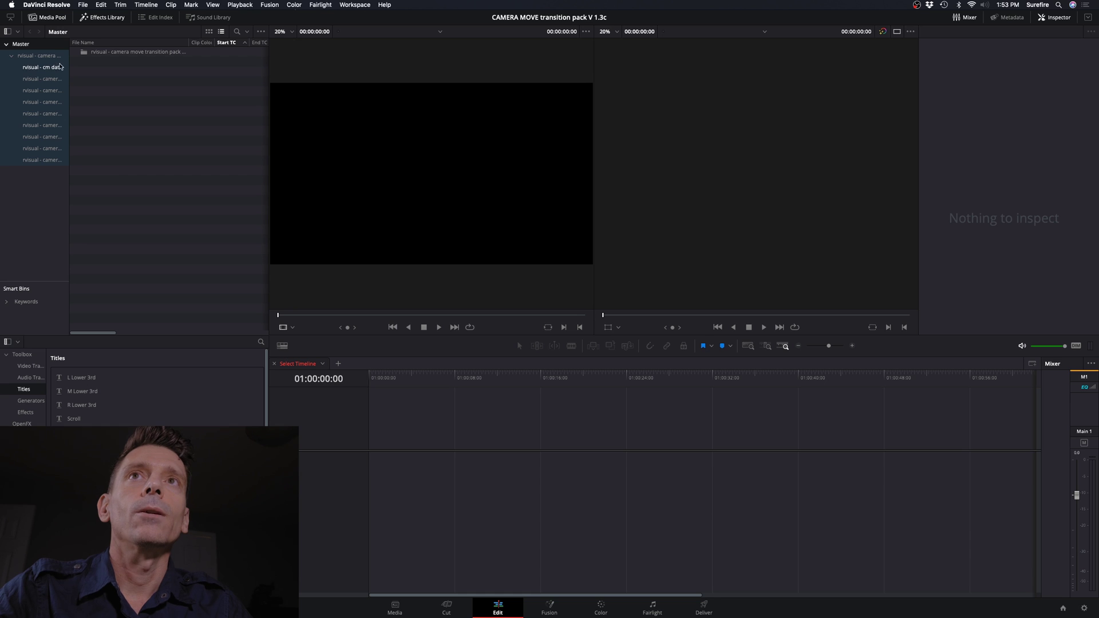
# - Widen the bin list and play the 23.976 fps 'zoom in spin left' transition, then rewind it
pyautogui.moveTo(68, 43); pyautogui.dragTo(127, 49)
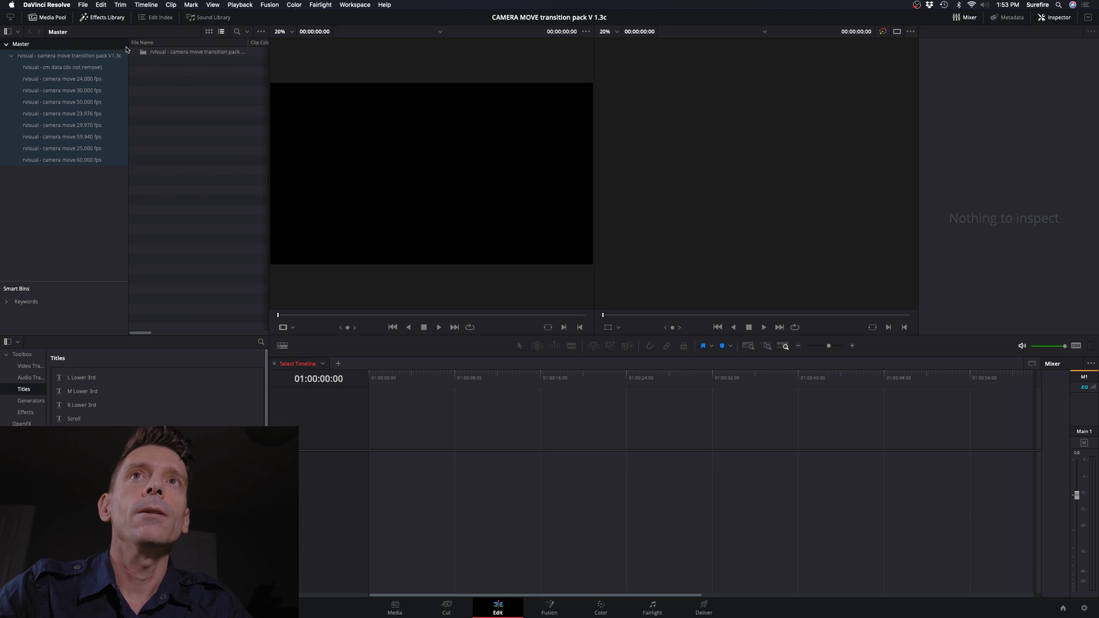
pyautogui.click(62, 113)
pyautogui.click(183, 111)
pyautogui.press('space')
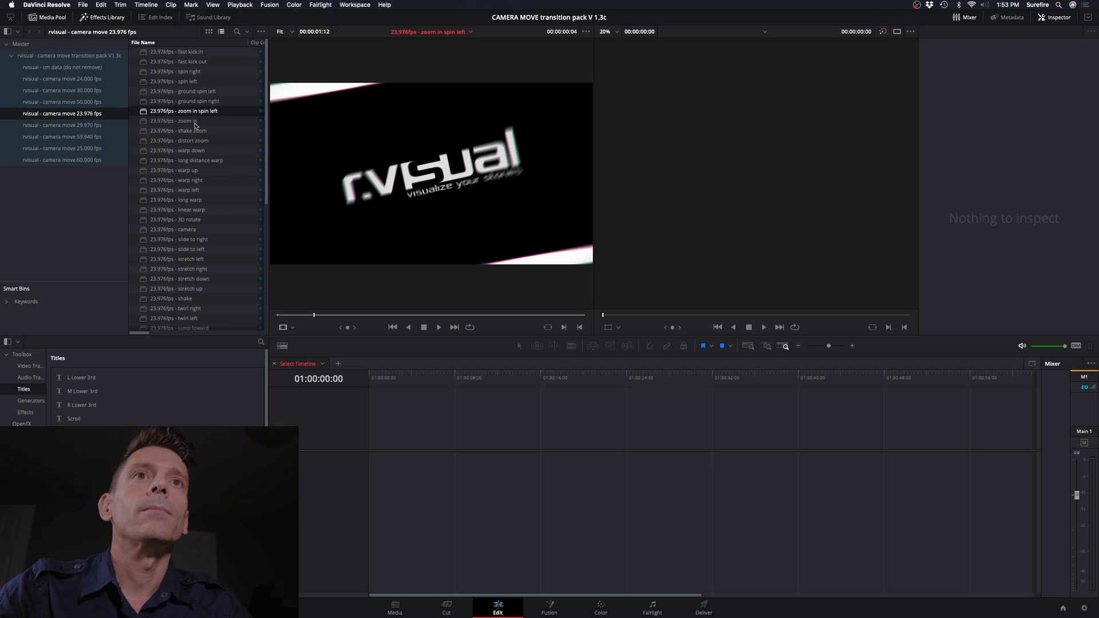
pyautogui.click(302, 321)
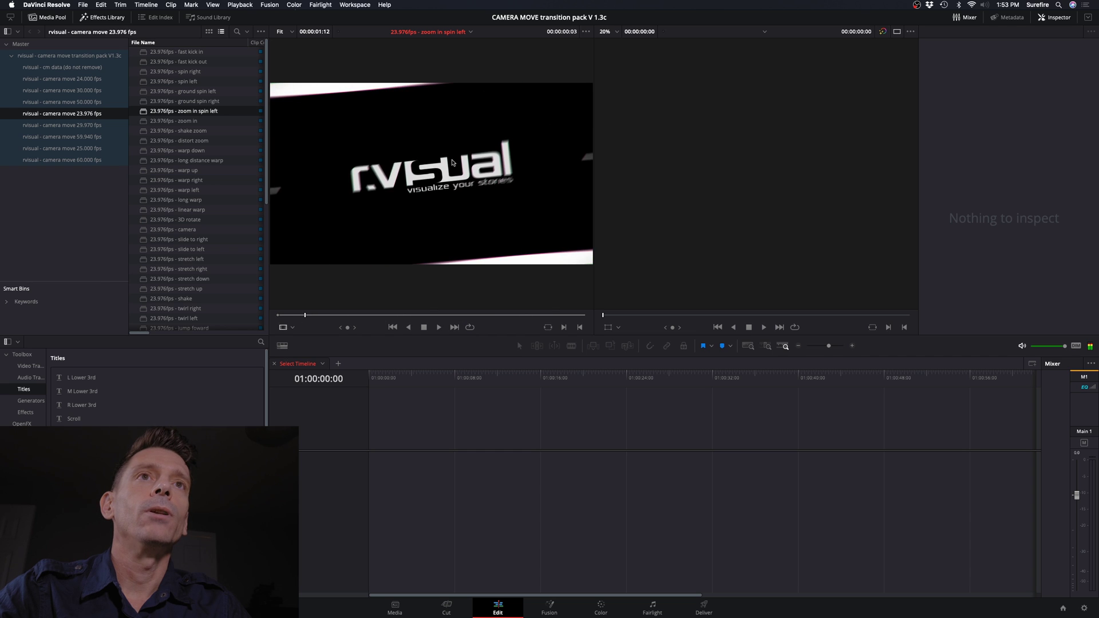
pyautogui.press('Home')
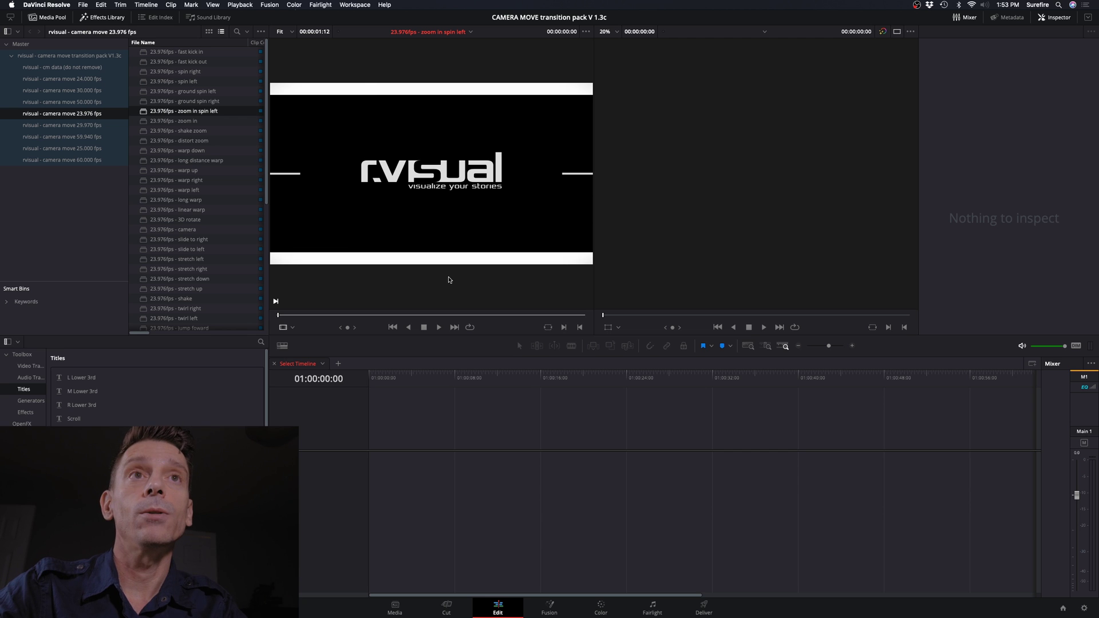
# - Create a new empty project named Test 01 from the Project Manager
pyautogui.click(83, 5)
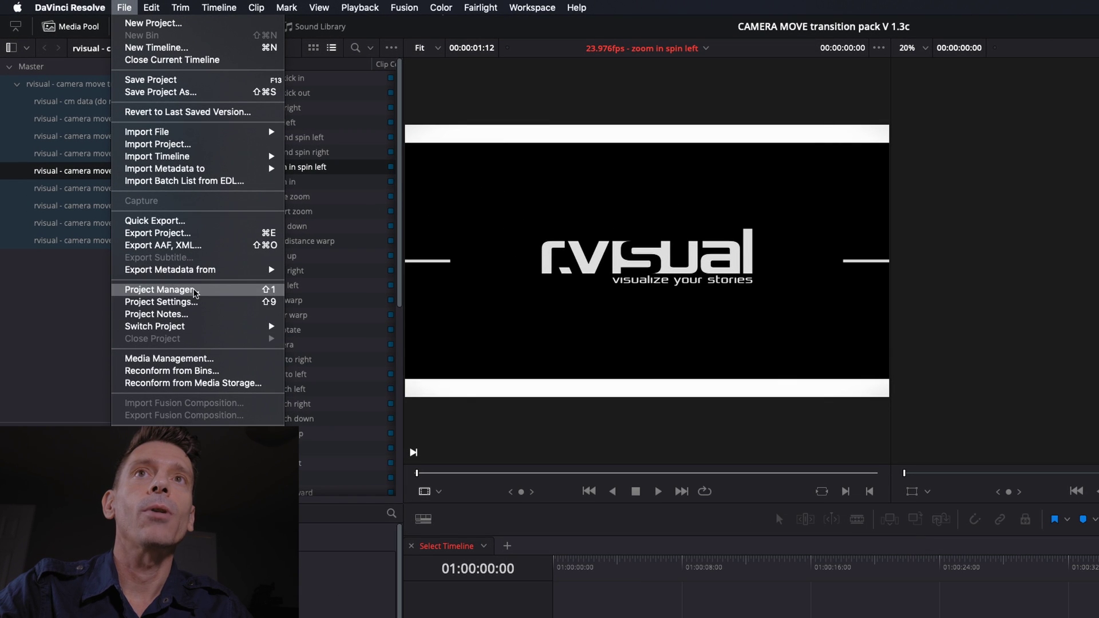
pyautogui.click(194, 293)
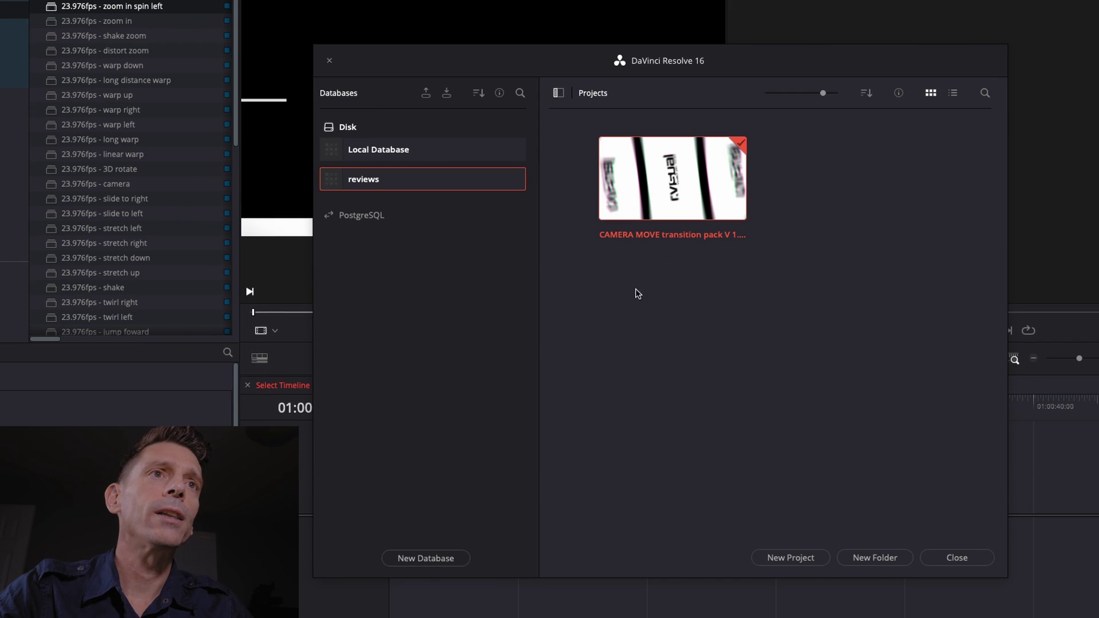
pyautogui.rightClick(687, 281)
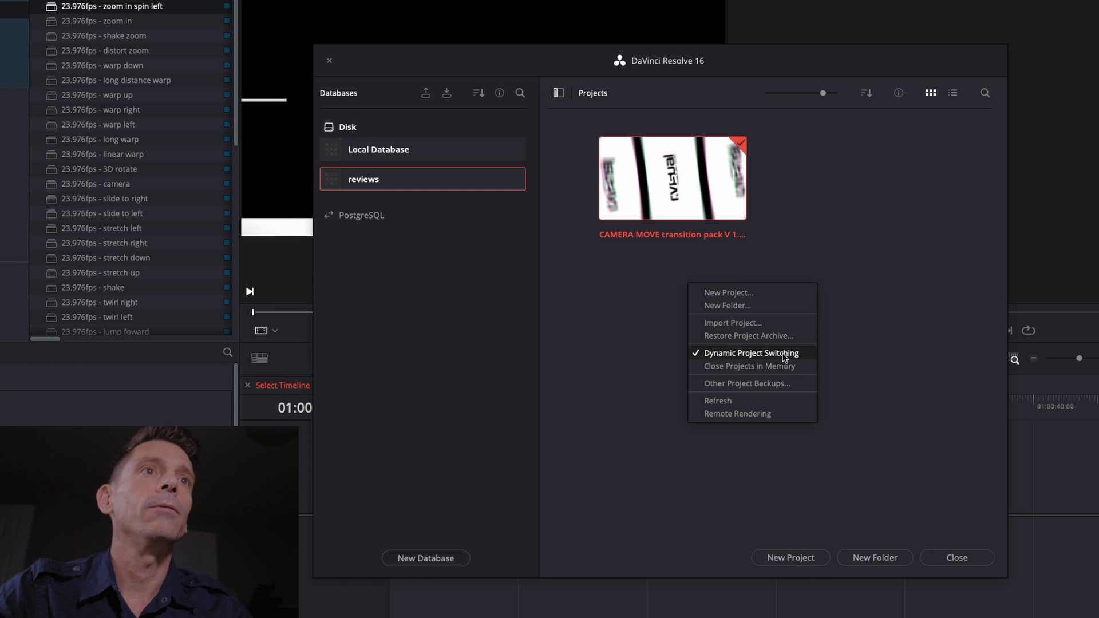
pyautogui.click(840, 358)
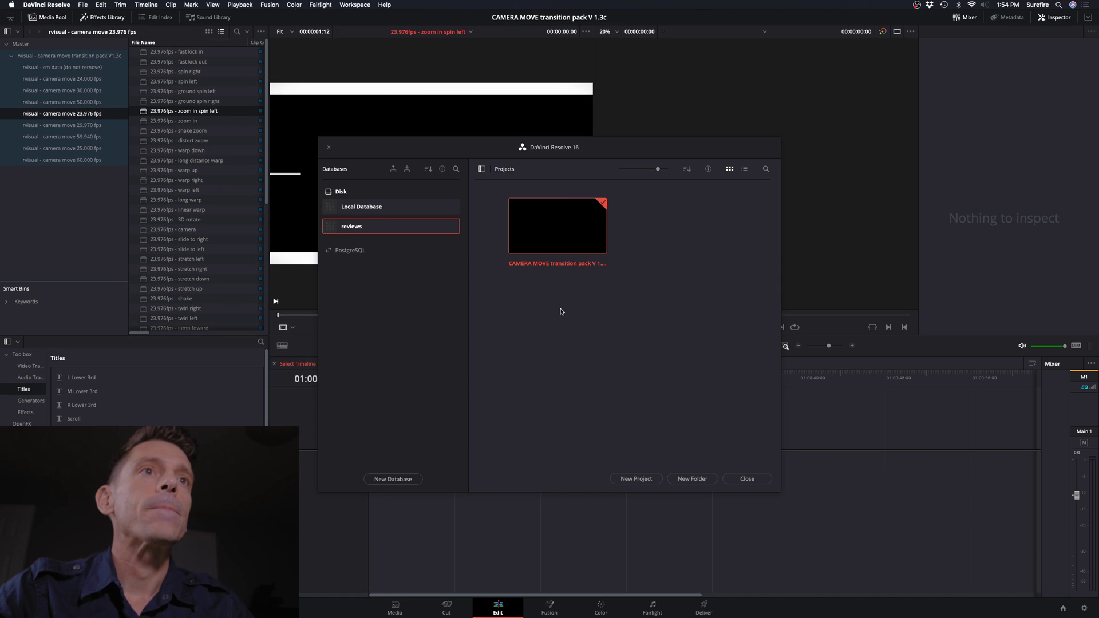
pyautogui.rightClick(558, 312)
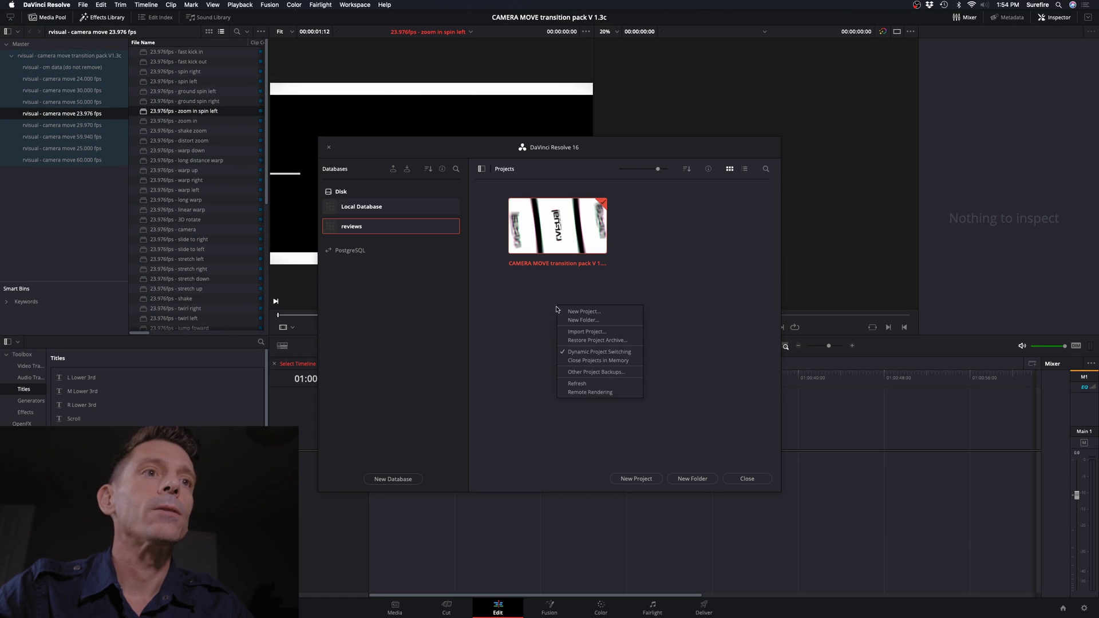
pyautogui.click(510, 355)
pyautogui.click(624, 478)
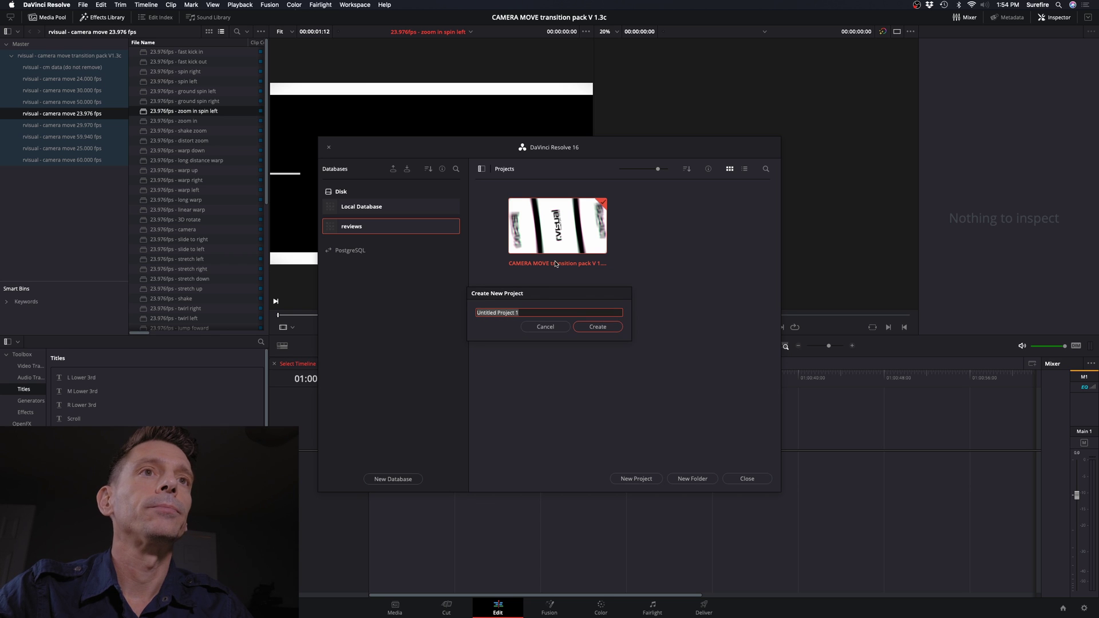
pyautogui.write('Test 01')
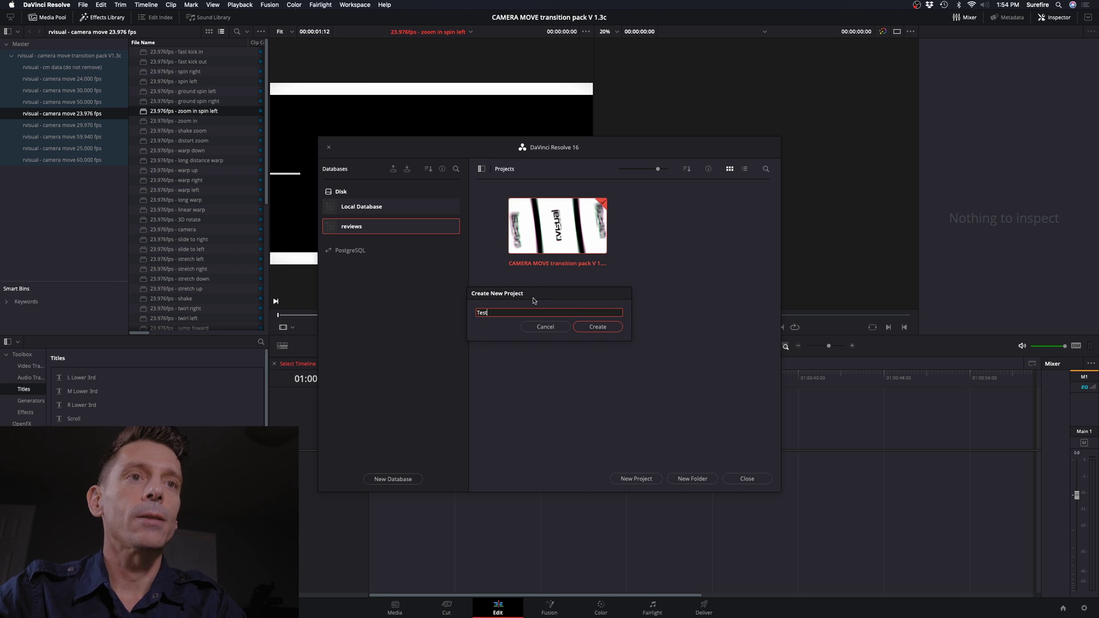
pyautogui.click(619, 326)
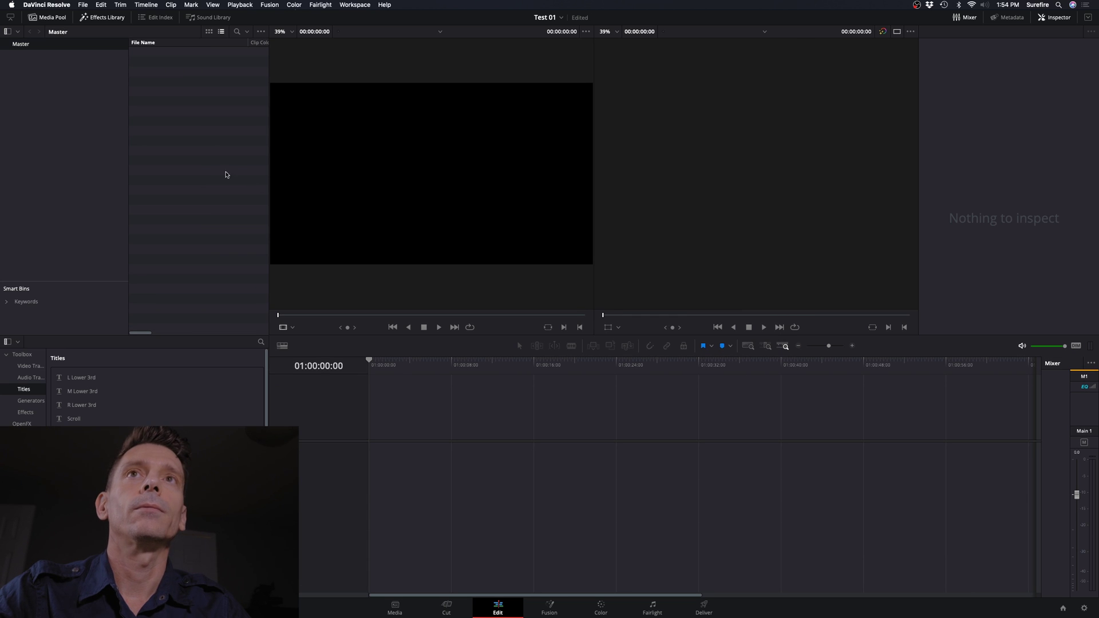
pyautogui.click(83, 5)
# - Copy the rvisual camera move transition pack bin from the CAMERA MOVE project
pyautogui.click(118, 194)
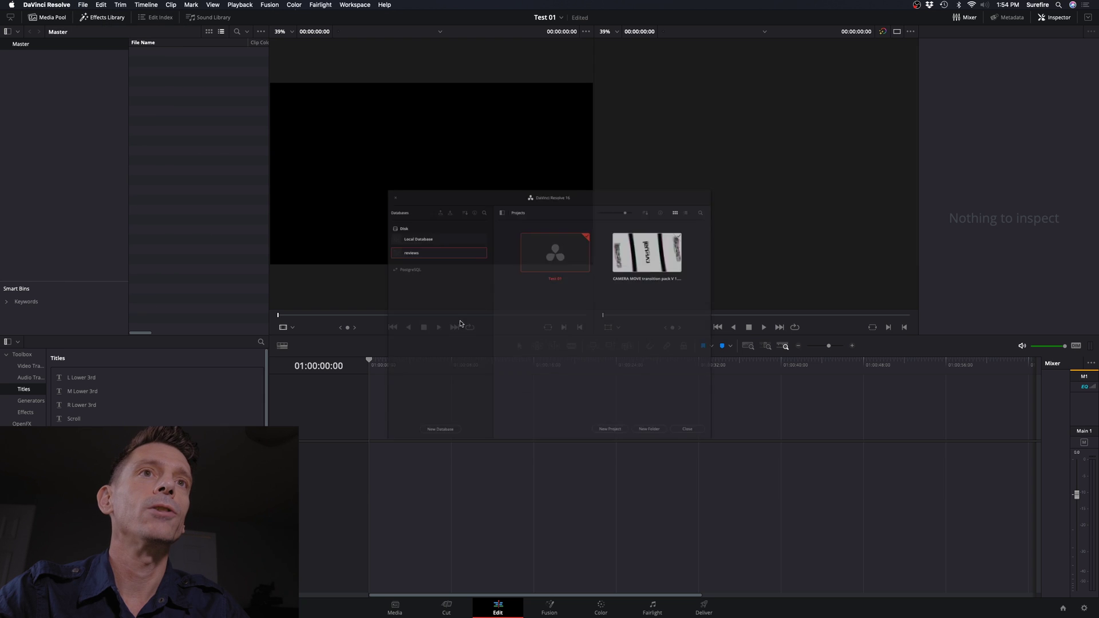
pyautogui.hotkey('shift', '1')
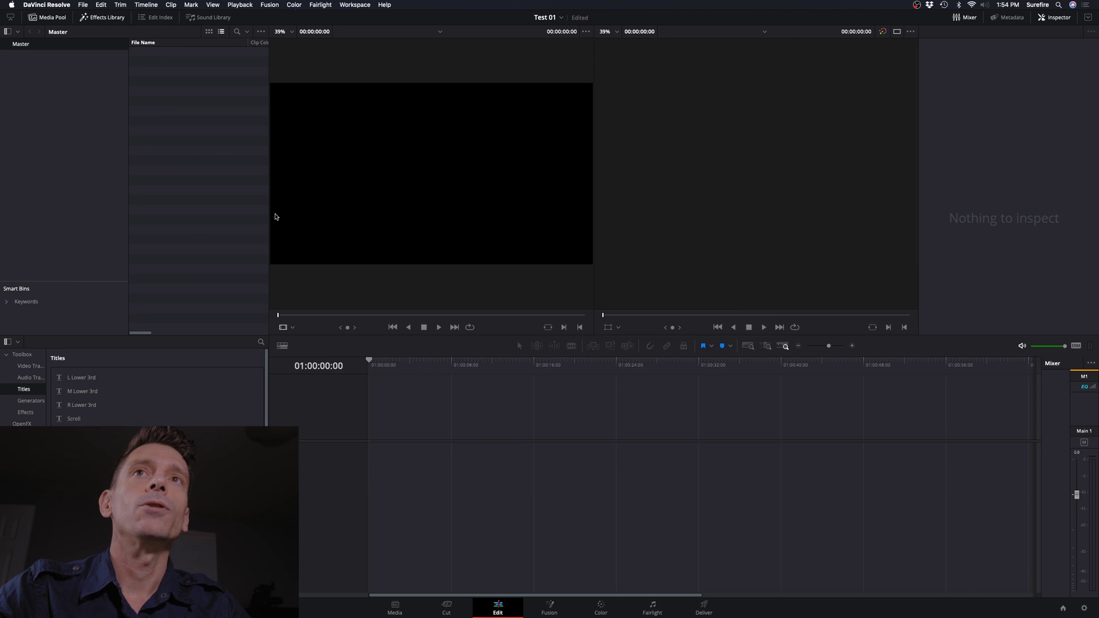
pyautogui.click(32, 56)
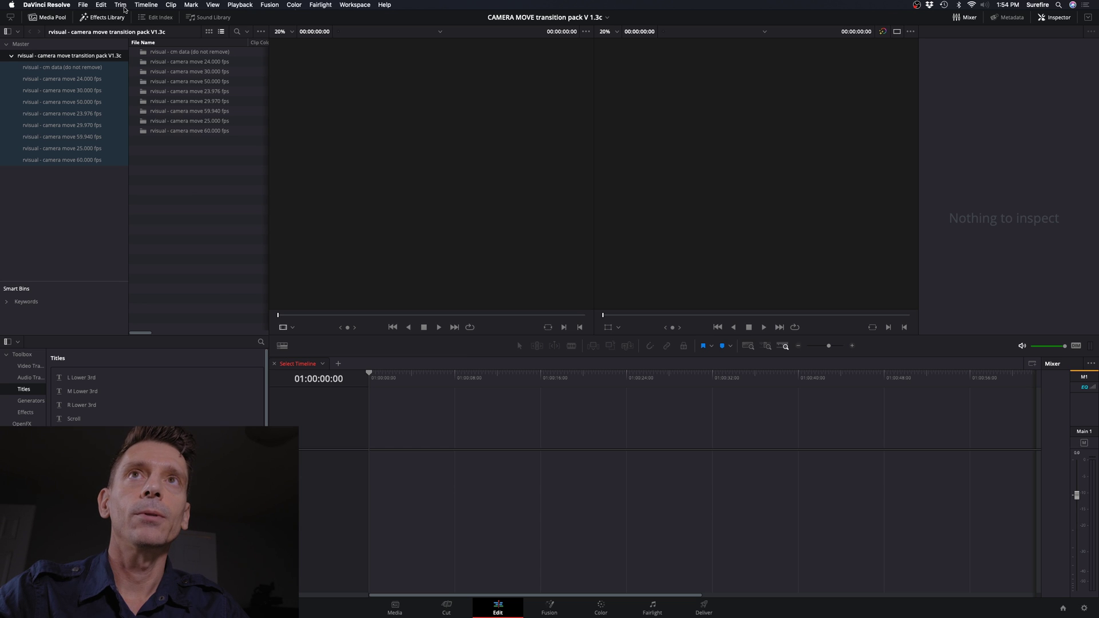
pyautogui.click(100, 4)
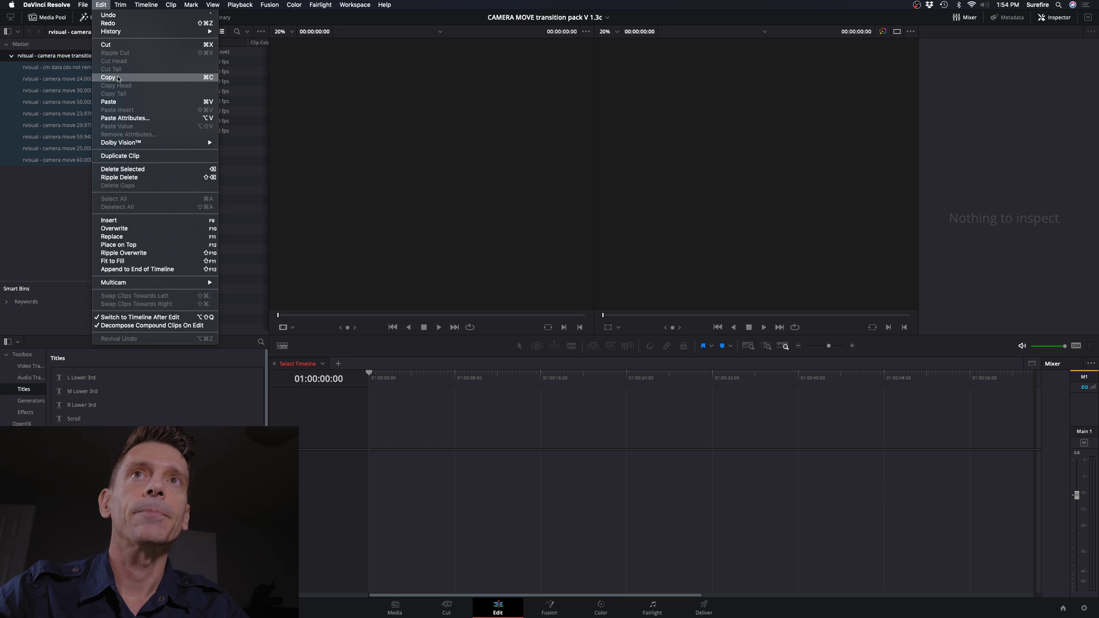
pyautogui.click(118, 78)
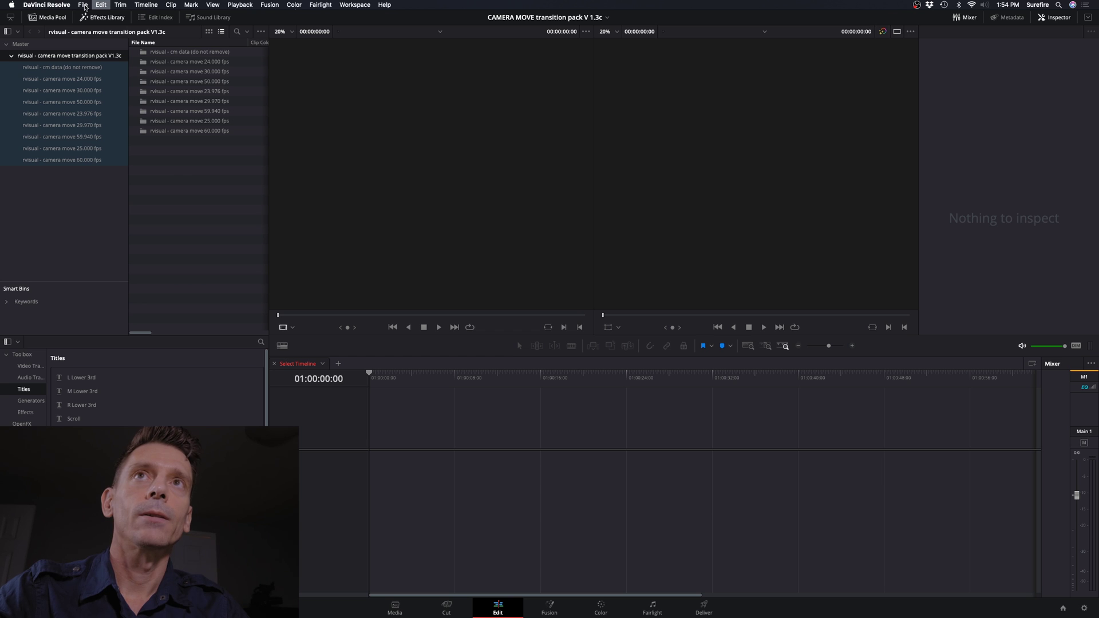
# - Open the Test 01 project and paste the transition pack bin into it
pyautogui.click(83, 5)
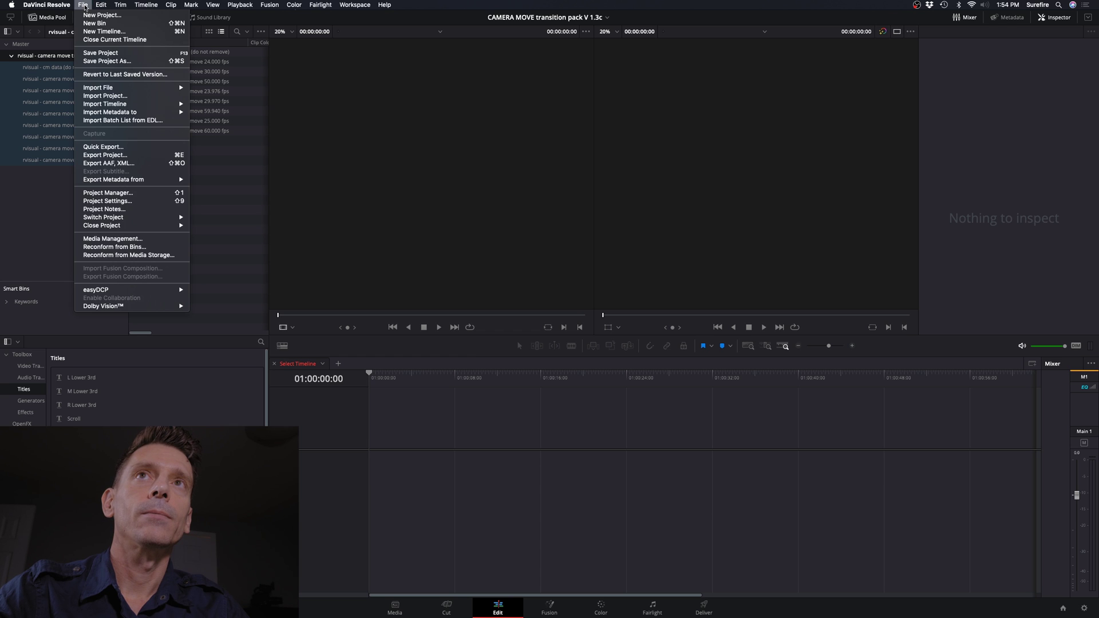
pyautogui.click(114, 192)
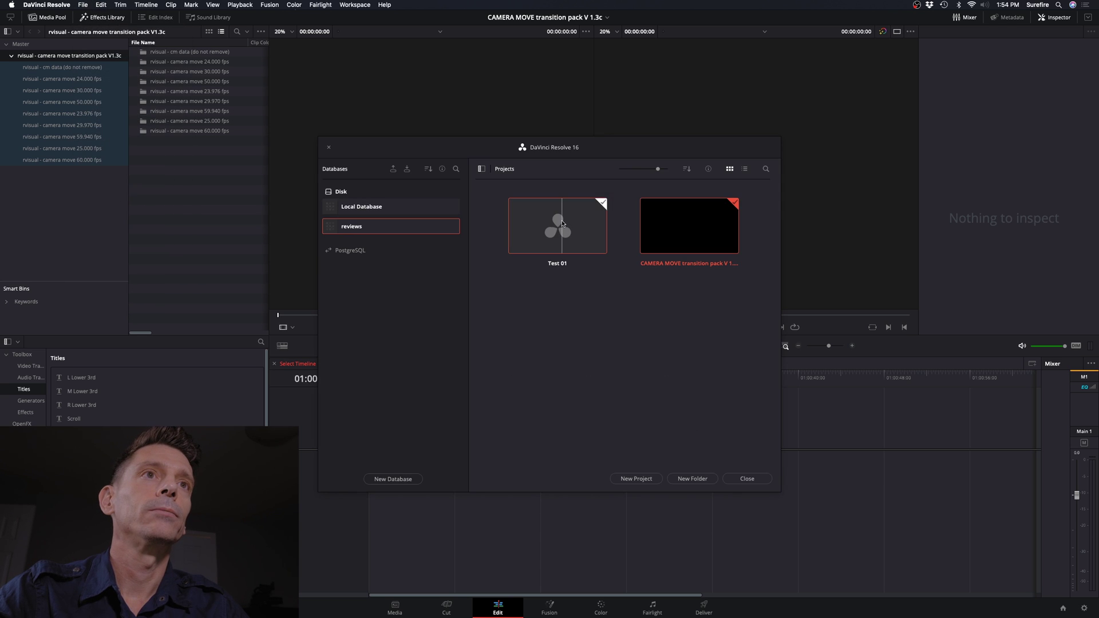
pyautogui.doubleClick(562, 224)
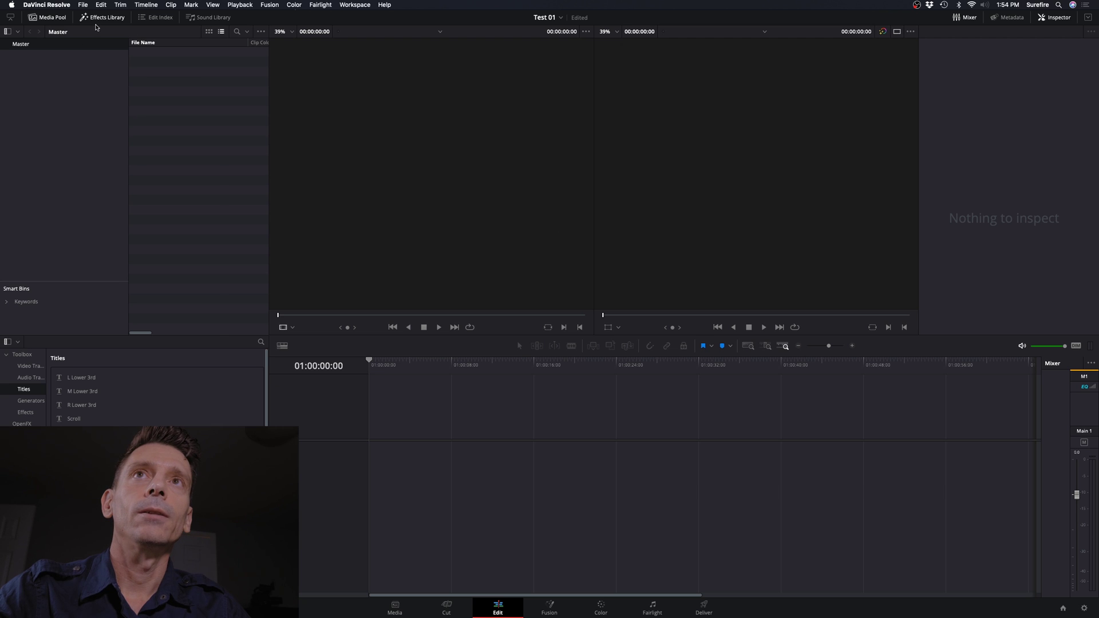
pyautogui.click(100, 4)
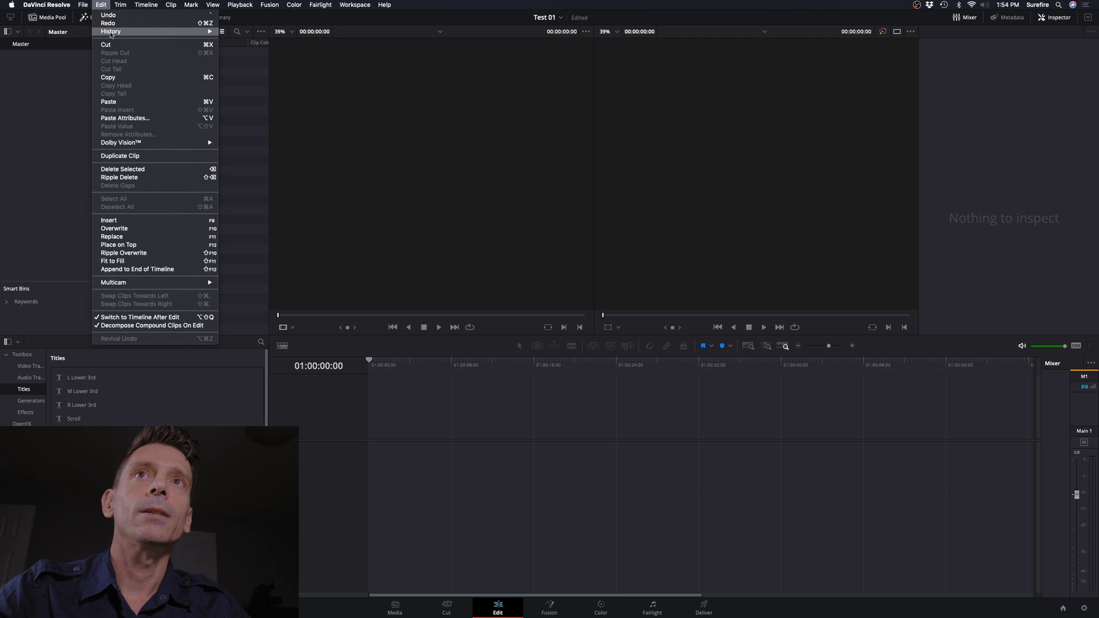
pyautogui.click(117, 103)
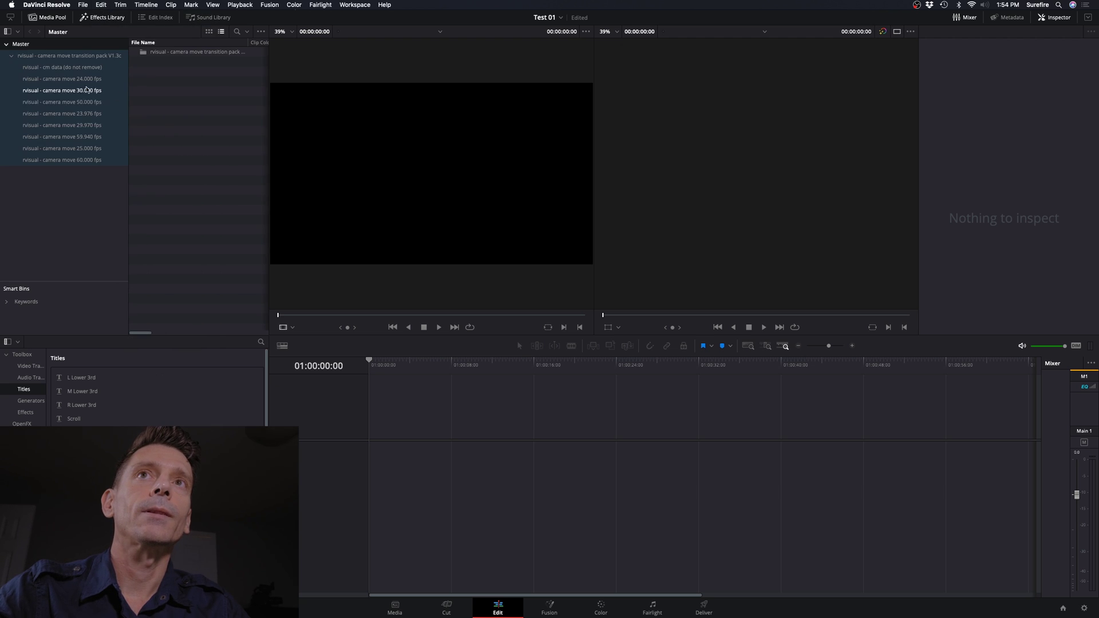
# - Preview the 23.976 fps zoom in transition, then return to the Master bin and Media page
pyautogui.click(90, 114)
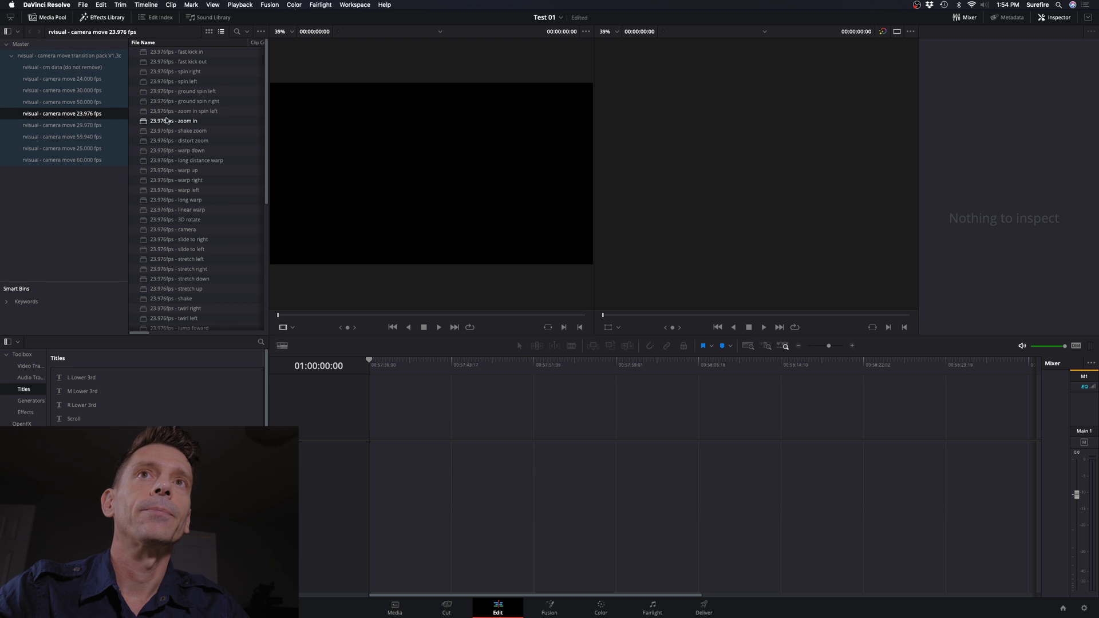
pyautogui.click(166, 120)
pyautogui.moveTo(343, 316); pyautogui.dragTo(350, 318)
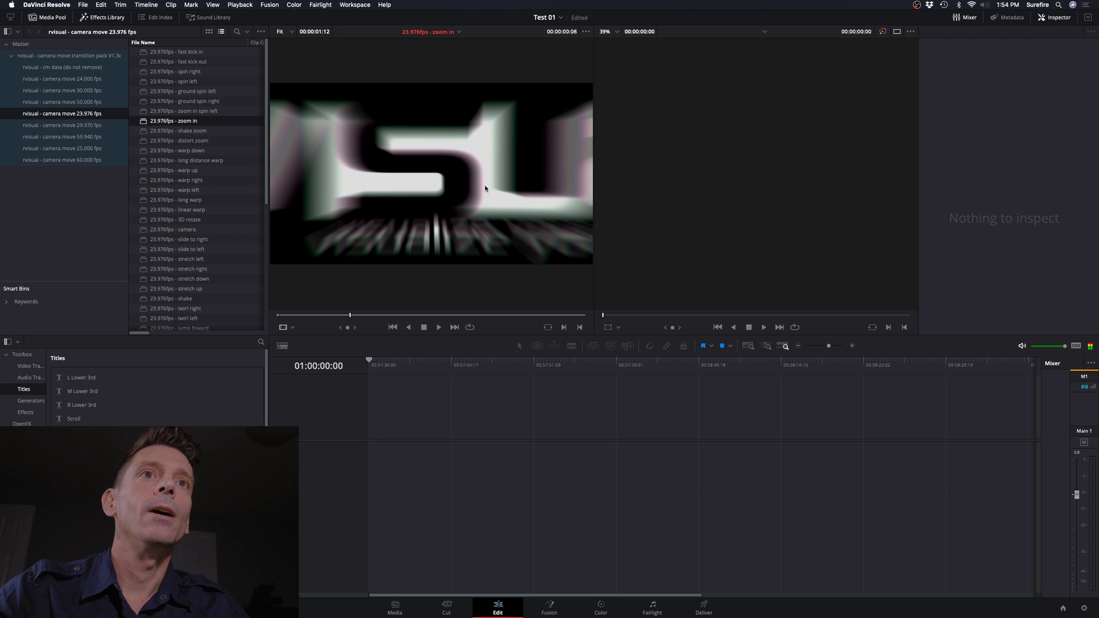
pyautogui.click(285, 315)
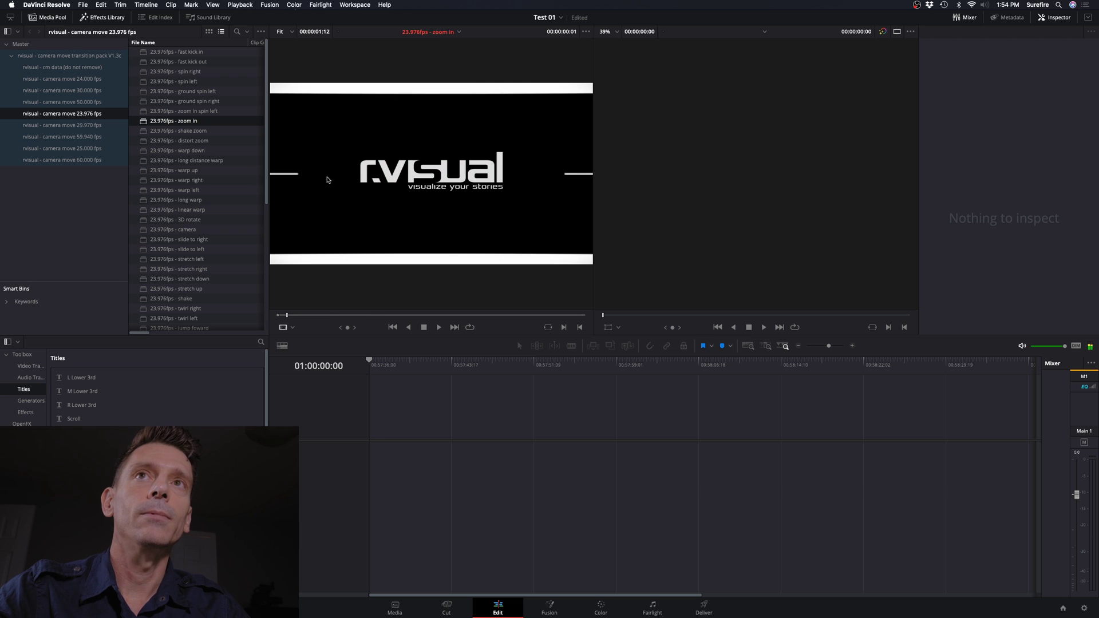
pyautogui.click(21, 44)
pyautogui.click(11, 56)
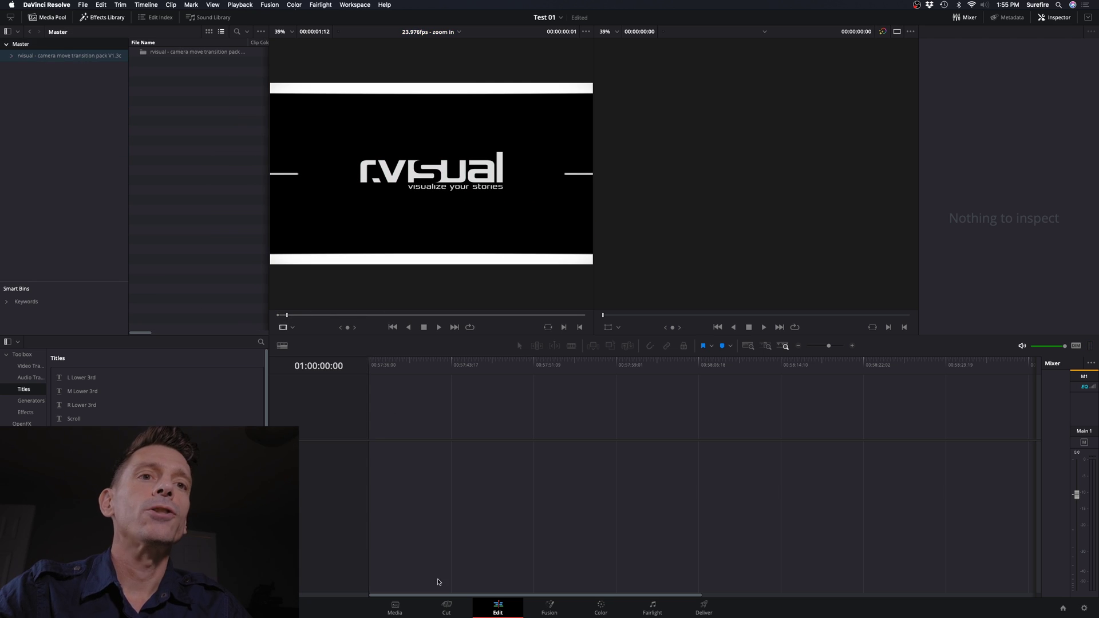
pyautogui.click(395, 607)
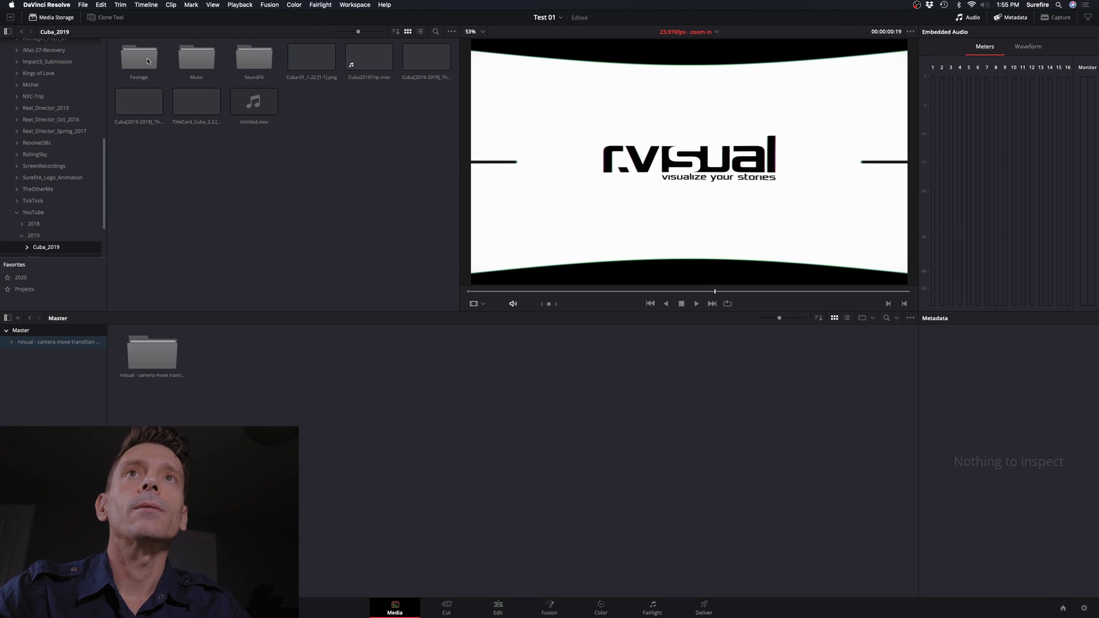
# - Import the Cuba_2019/Footage/G7 Video folder as a Media Pool bin named Cuba
pyautogui.doubleClick(151, 60)
pyautogui.doubleClick(146, 60)
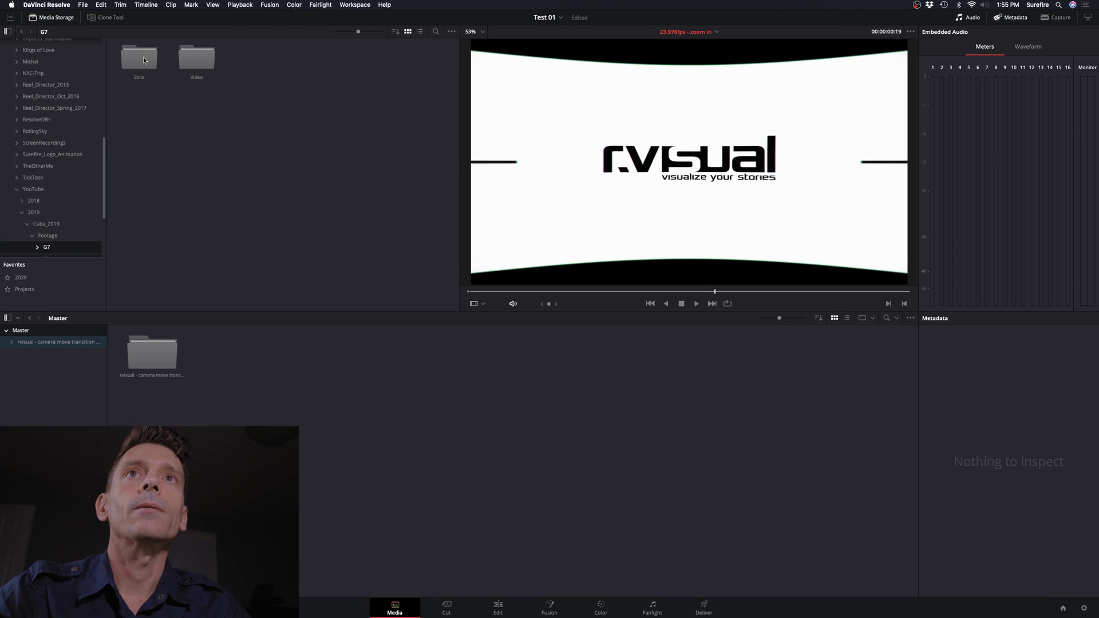
pyautogui.moveTo(196, 59); pyautogui.dragTo(67, 385)
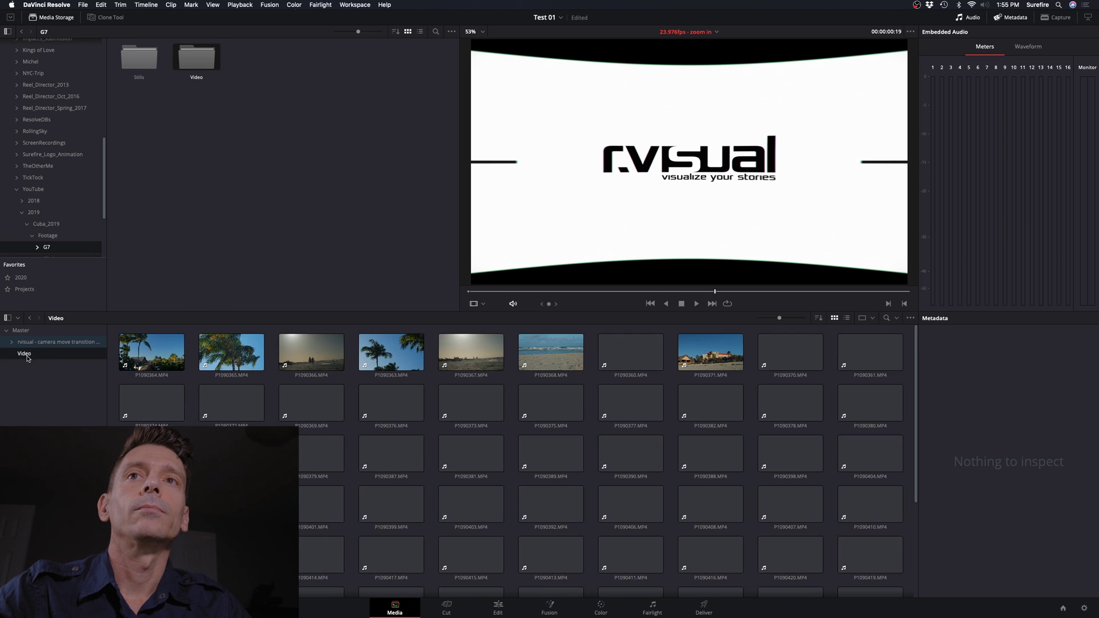
pyautogui.doubleClick(25, 354)
pyautogui.write('Cuba')
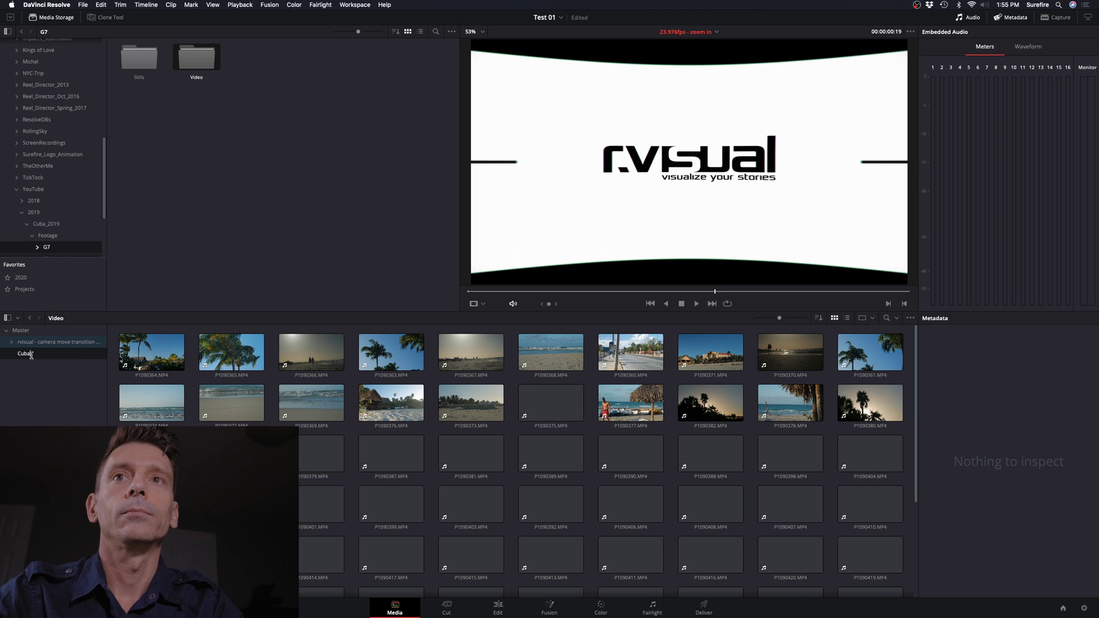
pyautogui.press('Return')
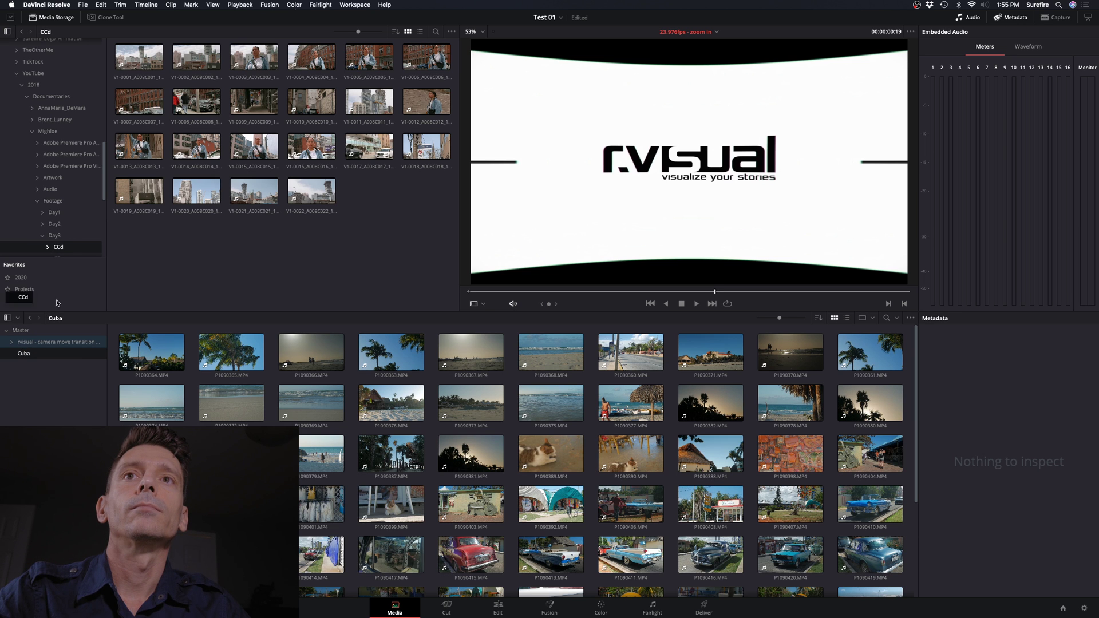
# - Add the CCd footage folder as a second bin named Migloe
pyautogui.moveTo(45, 394); pyautogui.dragTo(39, 370)
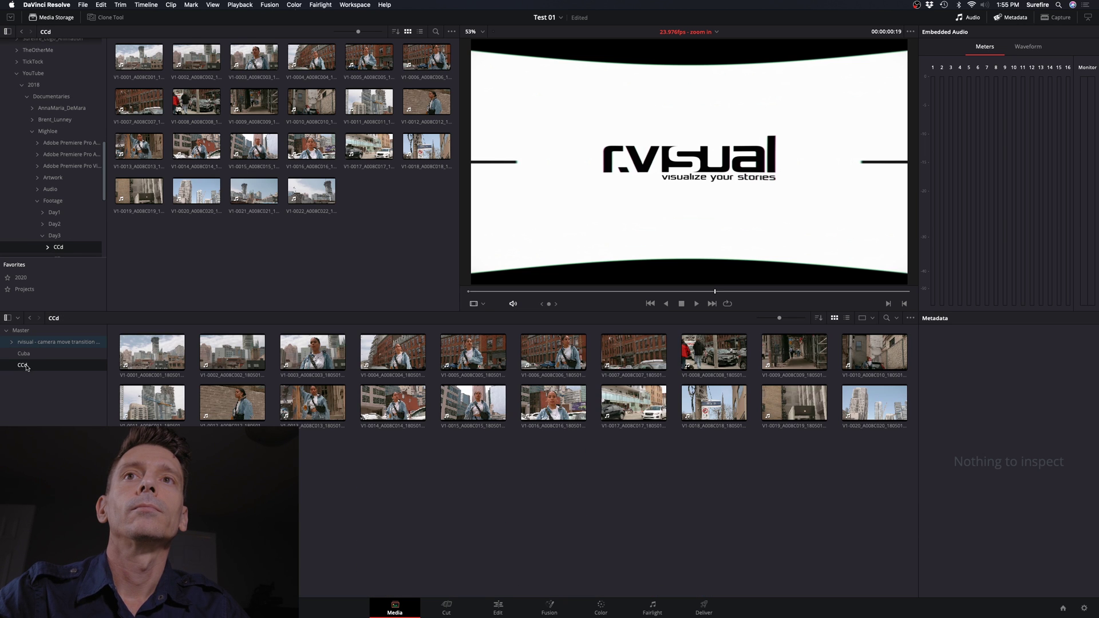
pyautogui.write('Migloe')
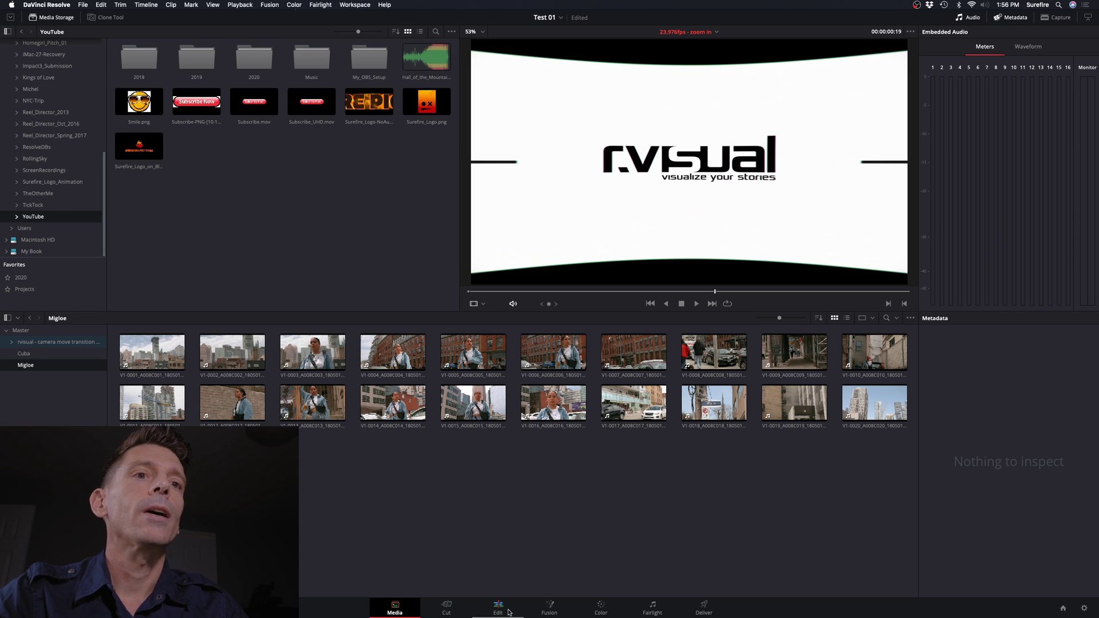
pyautogui.click(508, 612)
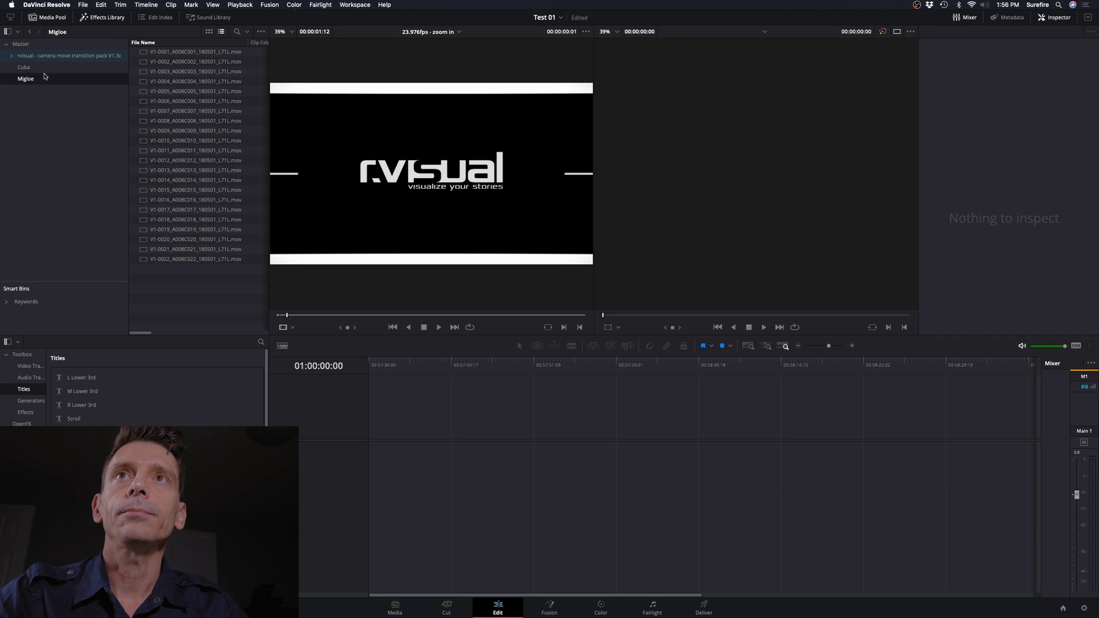
# - Mark a short section of clip V1-0012 and drop its video onto Video 1 of a new timeline
pyautogui.click(210, 33)
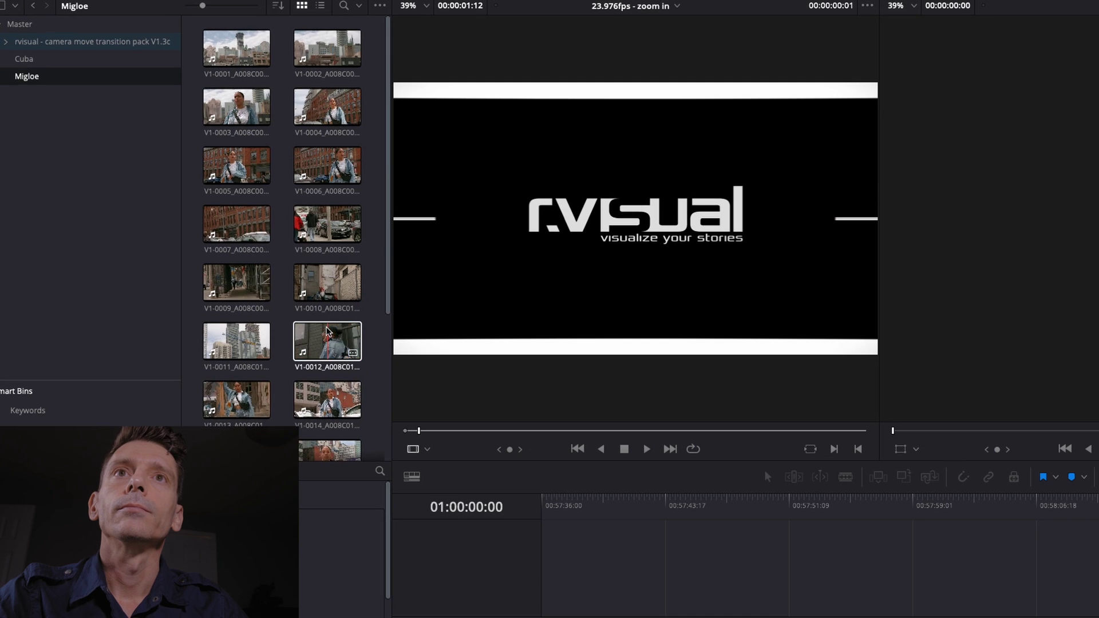
pyautogui.scroll(-3, 228, 162)
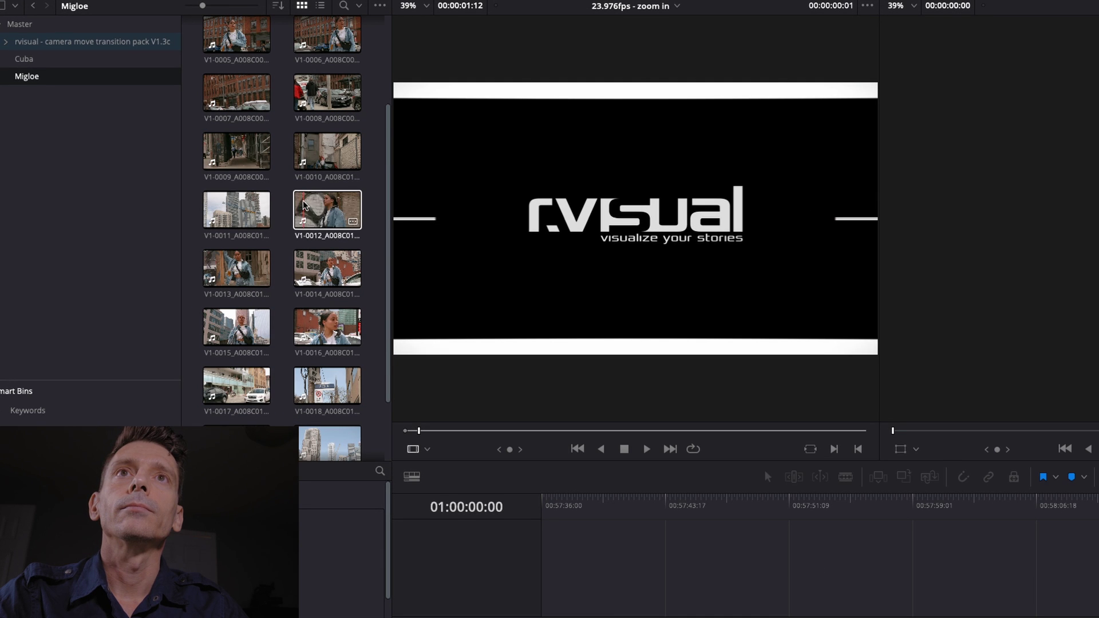
pyautogui.click(319, 227)
pyautogui.click(647, 449)
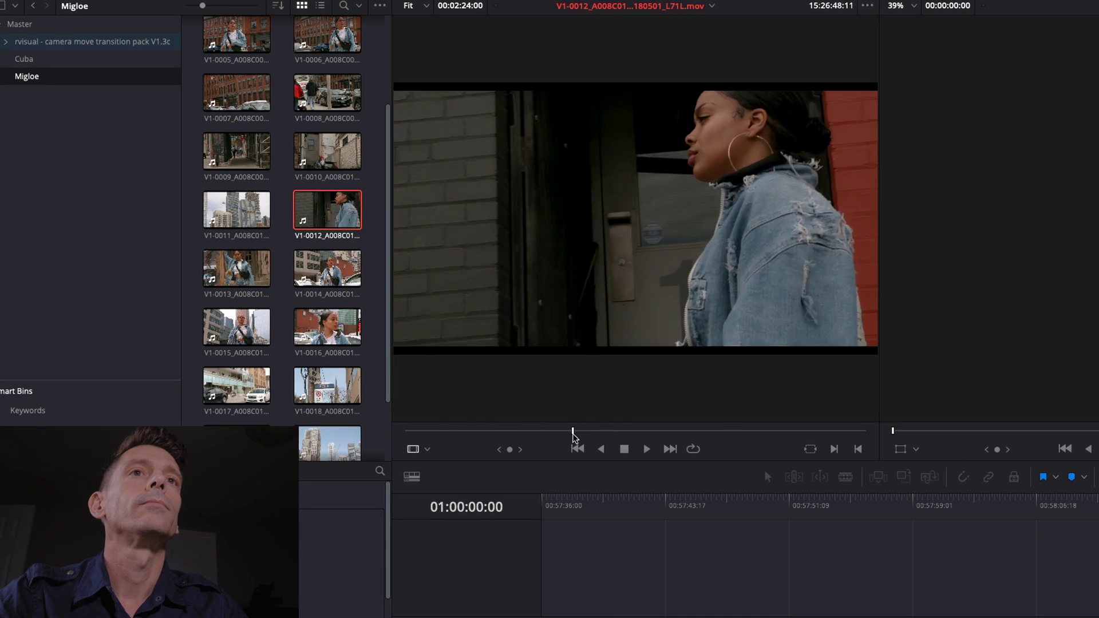
pyautogui.moveTo(574, 431); pyautogui.dragTo(470, 429)
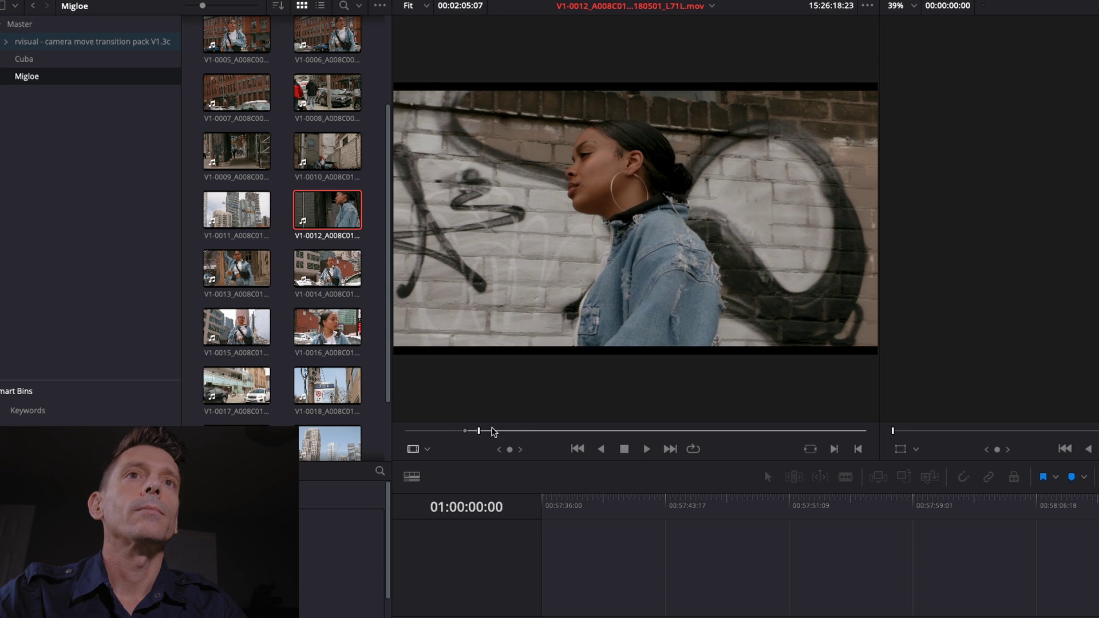
pyautogui.press('o')
pyautogui.press('space')
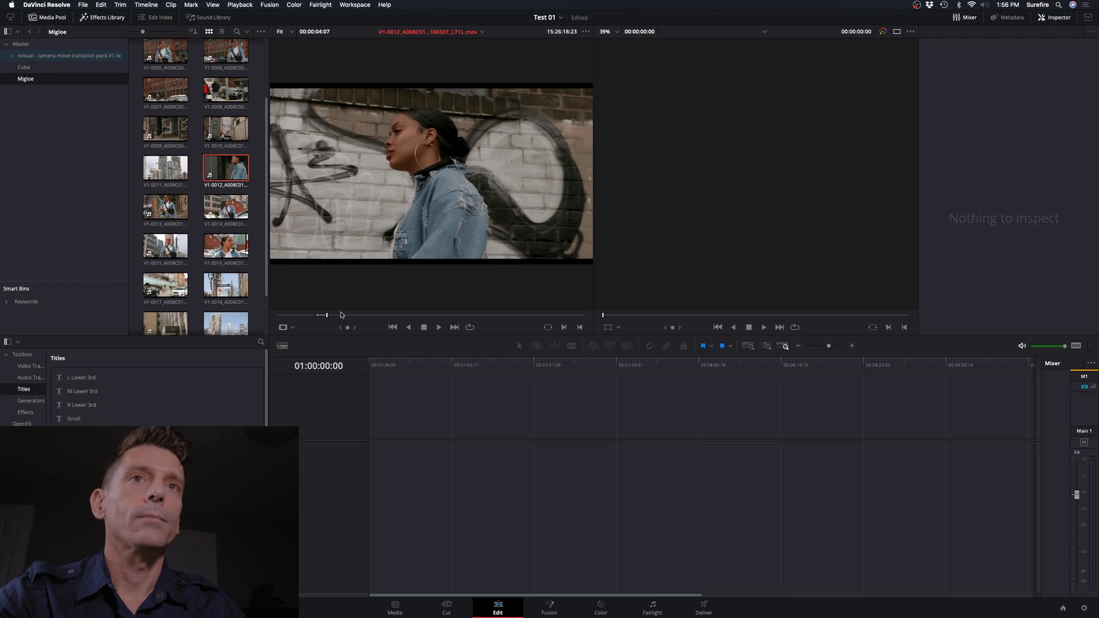
pyautogui.moveTo(378, 301)
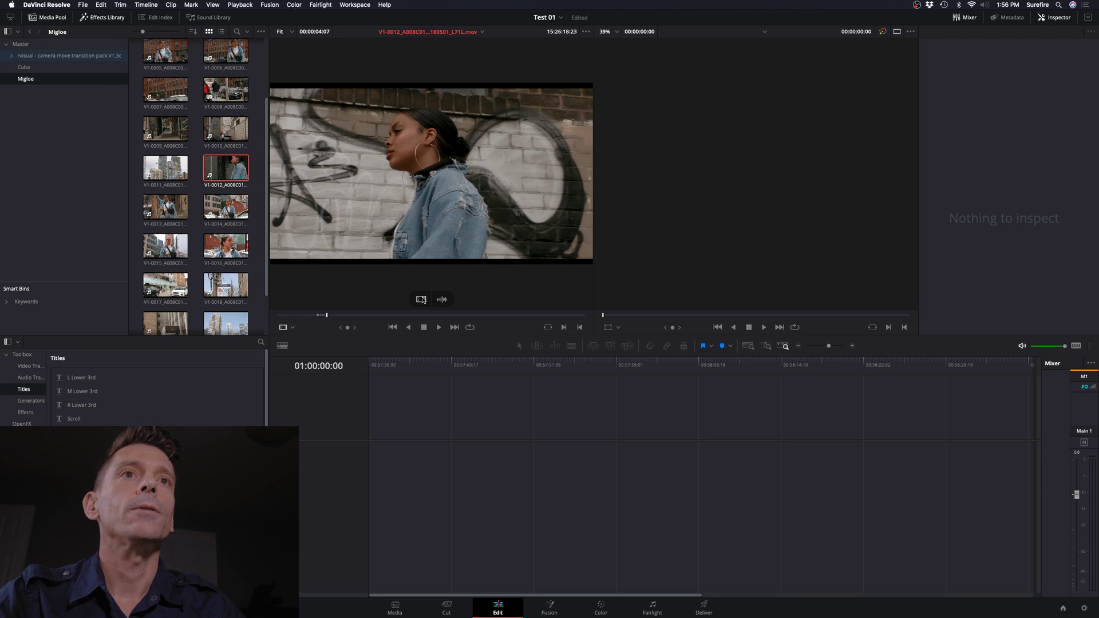
pyautogui.moveTo(422, 299); pyautogui.dragTo(366, 471)
pyautogui.click(486, 316)
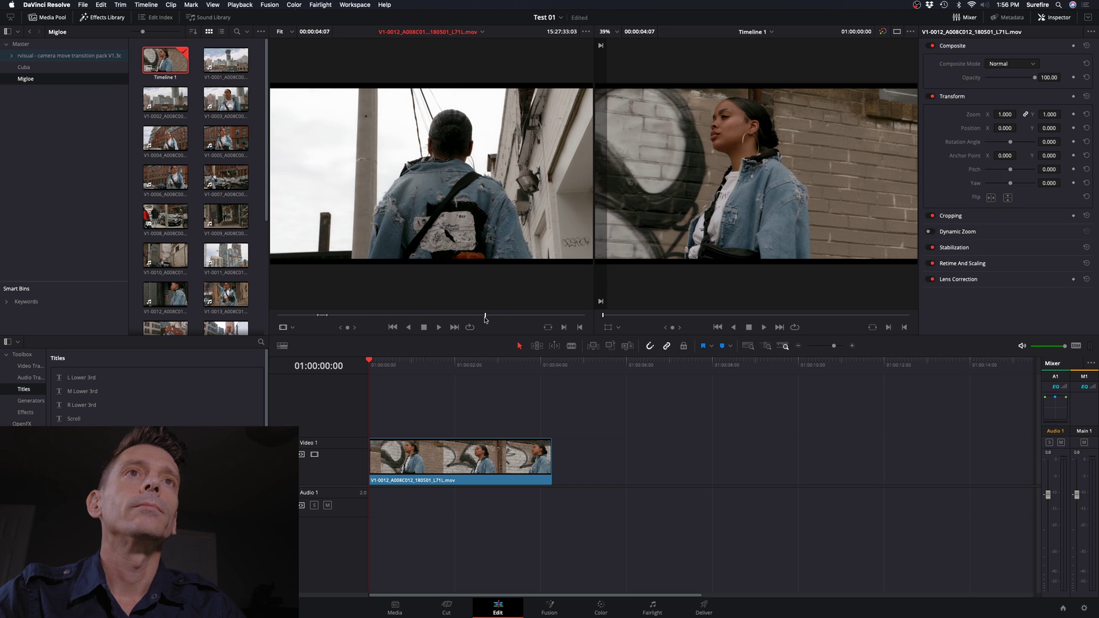
# - Mark a second, longer section of V1-0012 and add it after the first clip on Video 1
pyautogui.press('space')
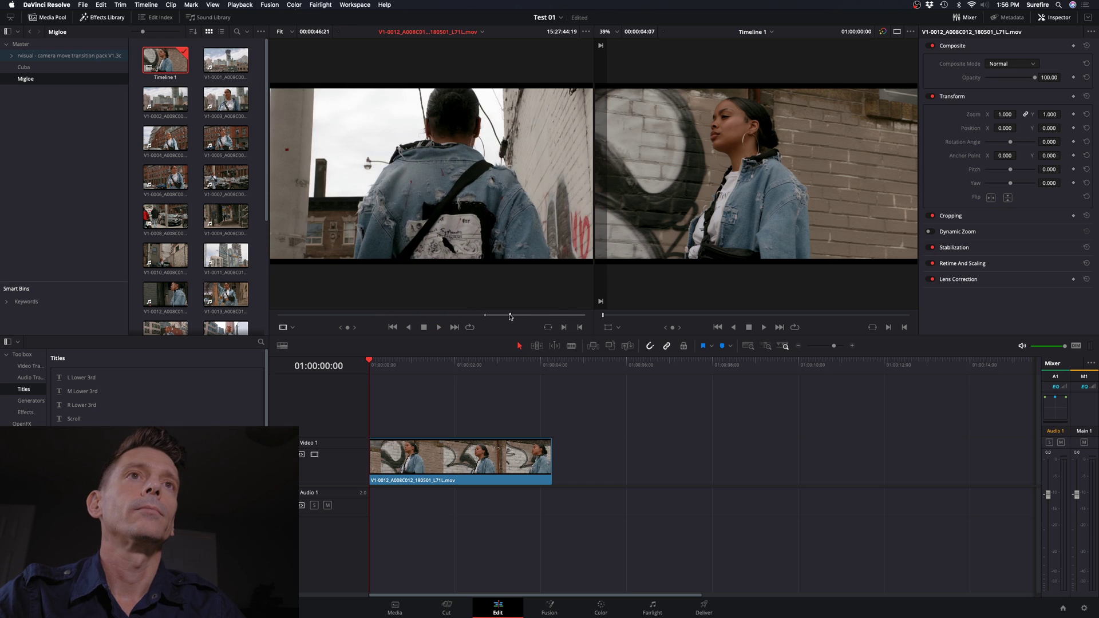
pyautogui.click(516, 315)
pyautogui.press('o')
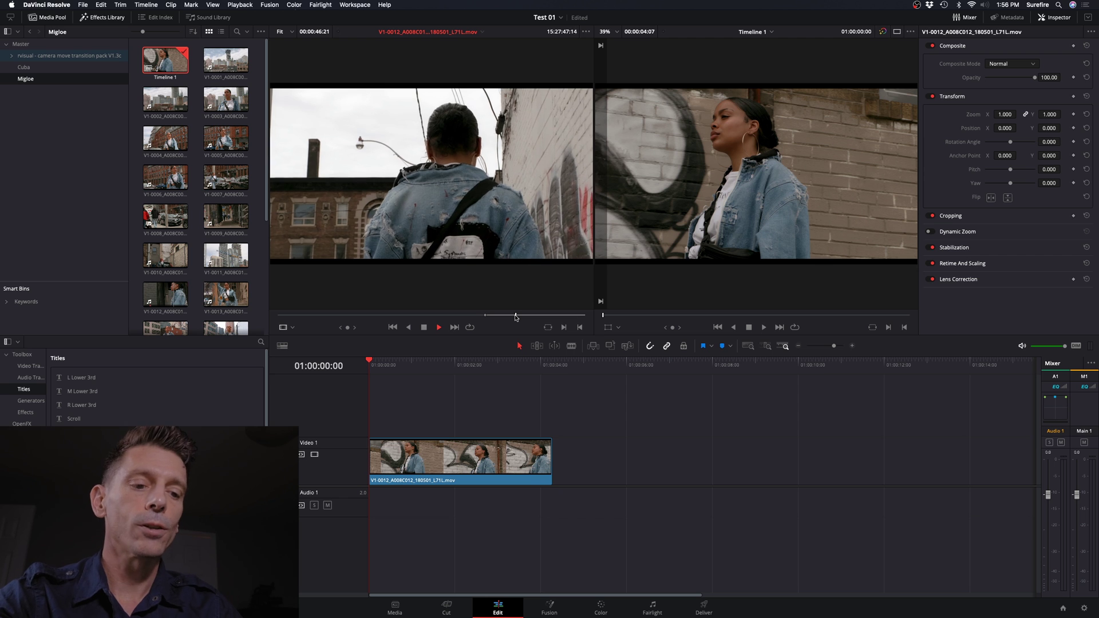
pyautogui.press('space')
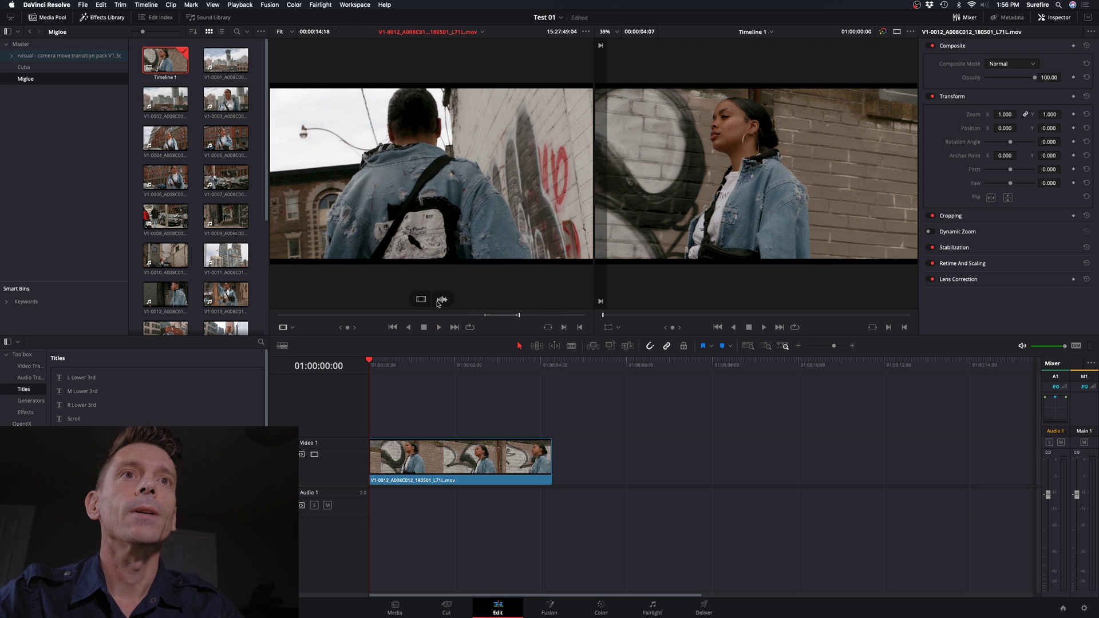
pyautogui.moveTo(421, 301); pyautogui.dragTo(553, 461)
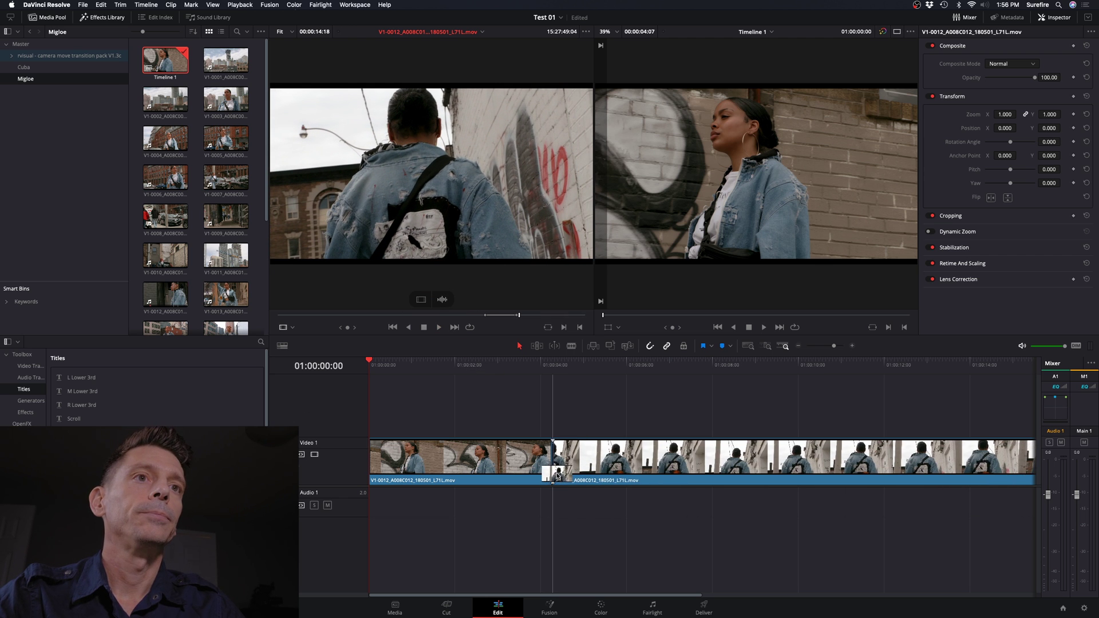
# - Play the timeline across the cut between the two clips and park the playhead there
pyautogui.click(543, 367)
pyautogui.press('space')
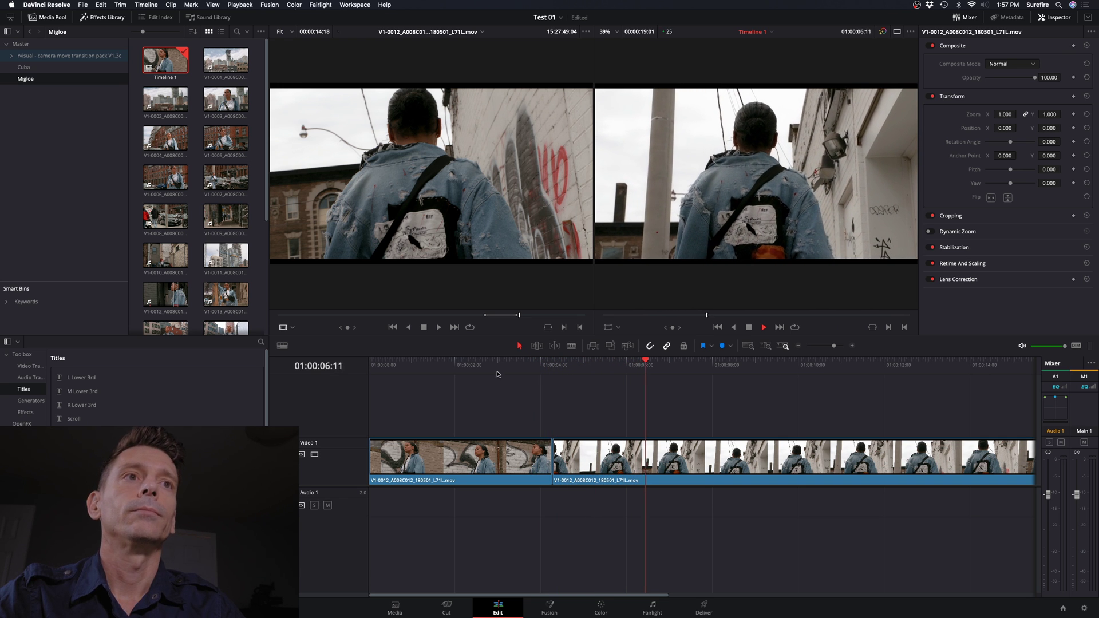
pyautogui.press('space')
pyautogui.click(527, 366)
pyautogui.press('space')
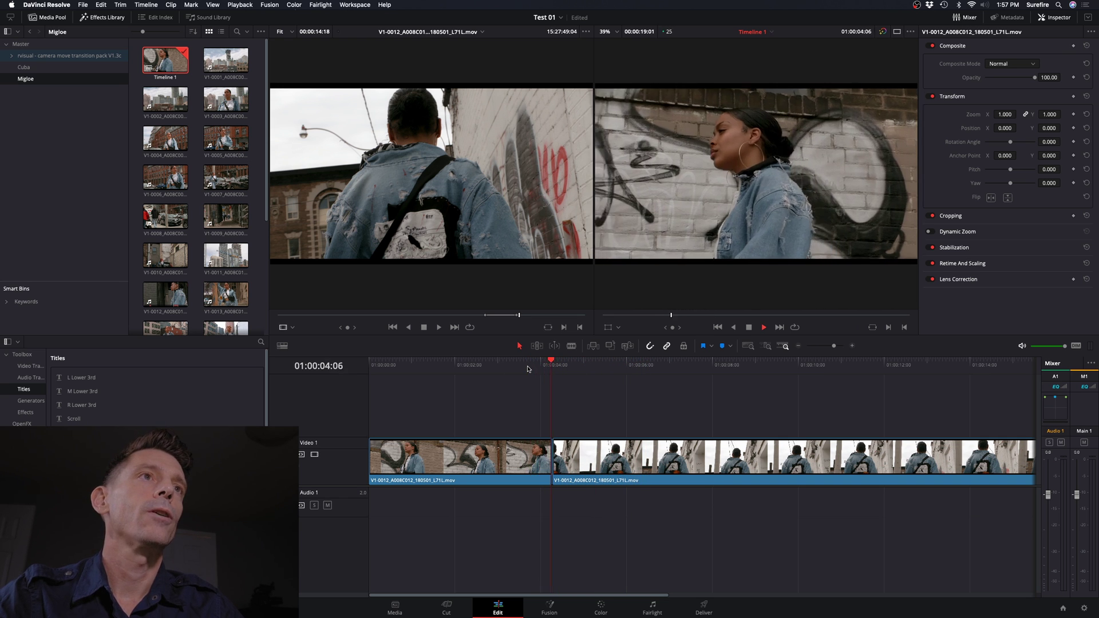
pyautogui.click(551, 365)
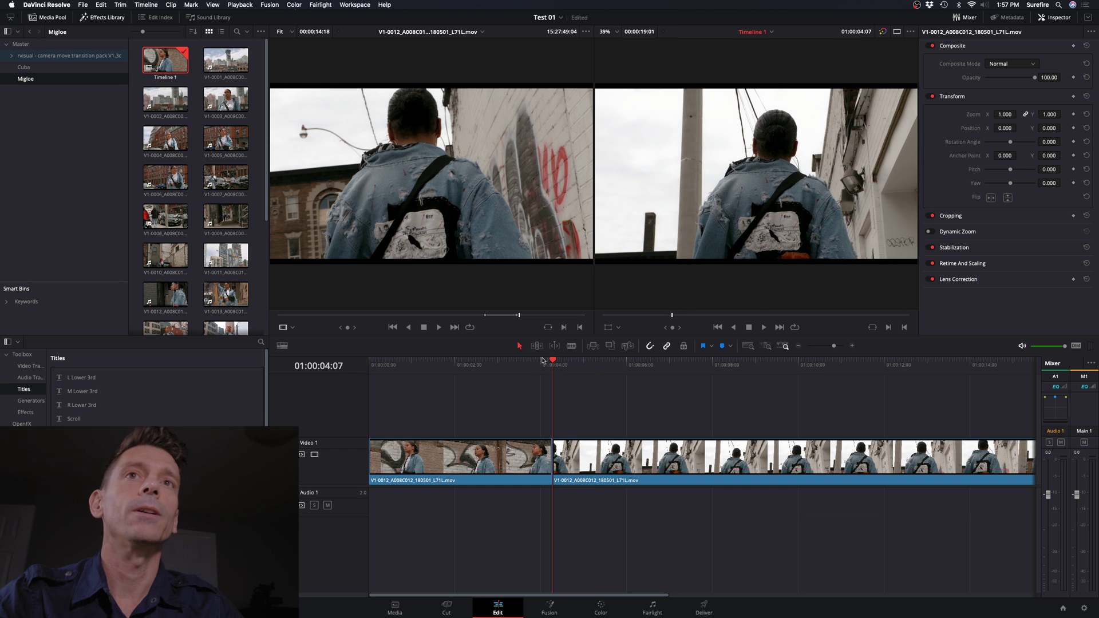
pyautogui.click(41, 58)
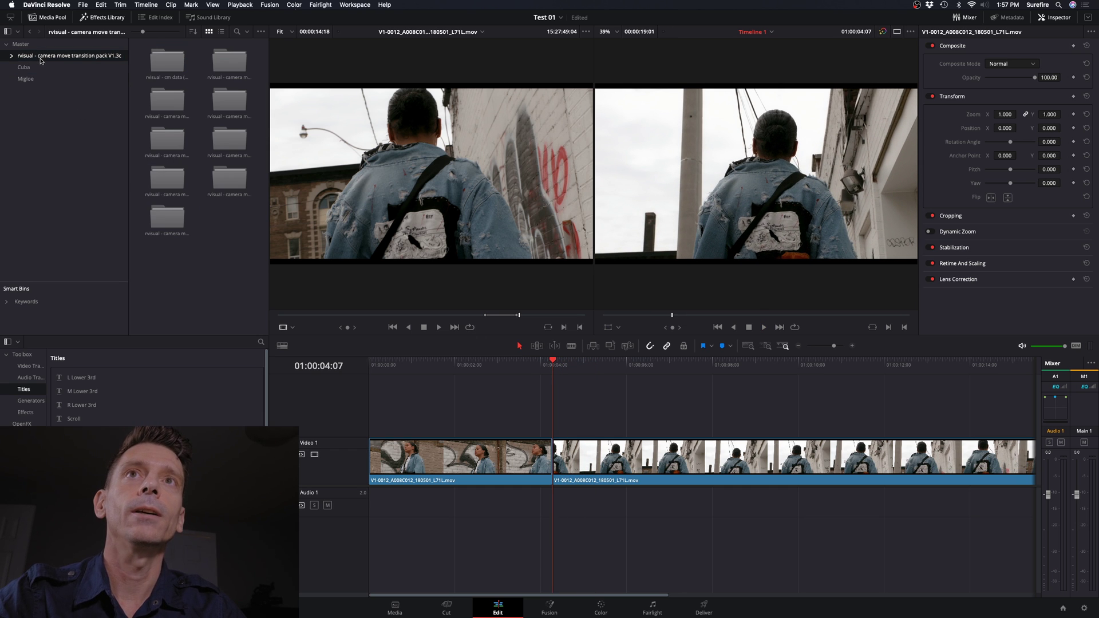
# - List the transition pack bin, select the 23.976 fps folder, and confirm the 23.976 project frame rate
pyautogui.click(220, 32)
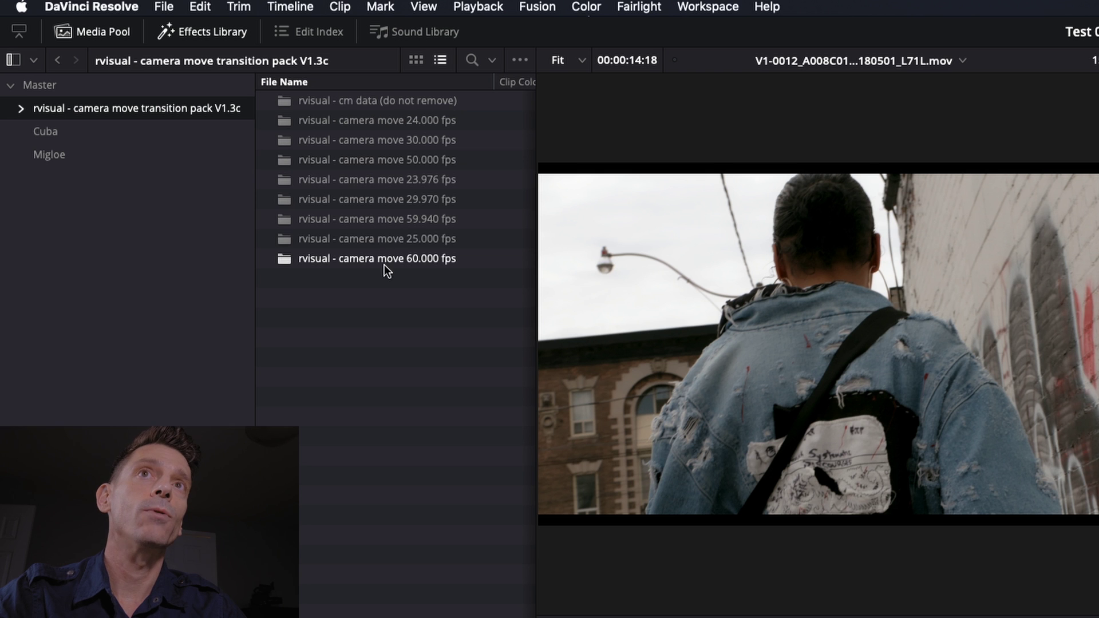
pyautogui.click(380, 177)
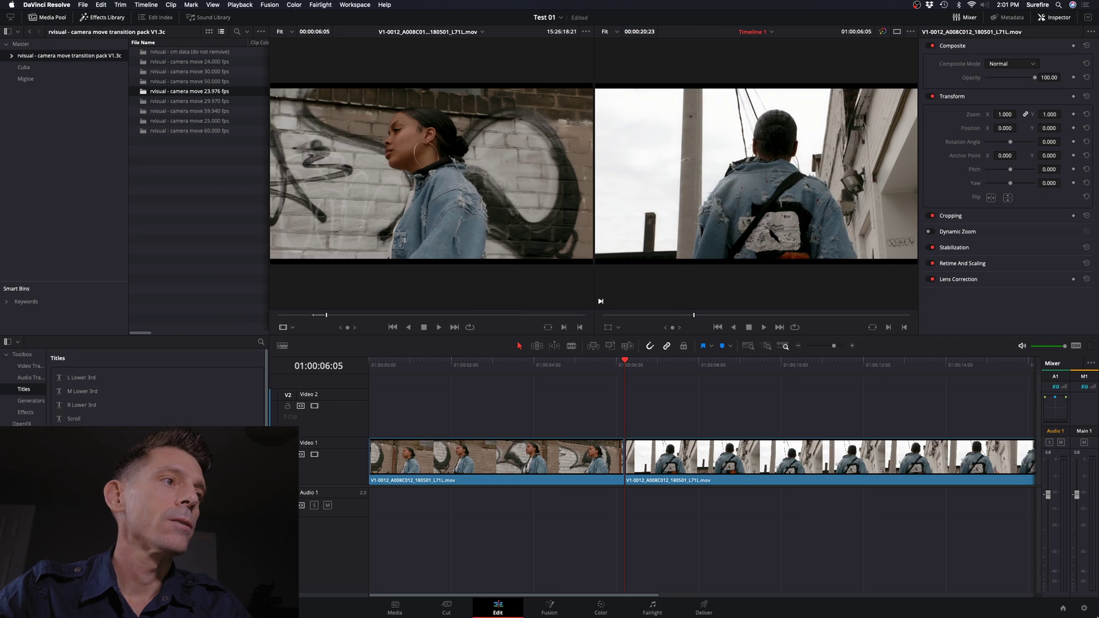
pyautogui.click(1084, 608)
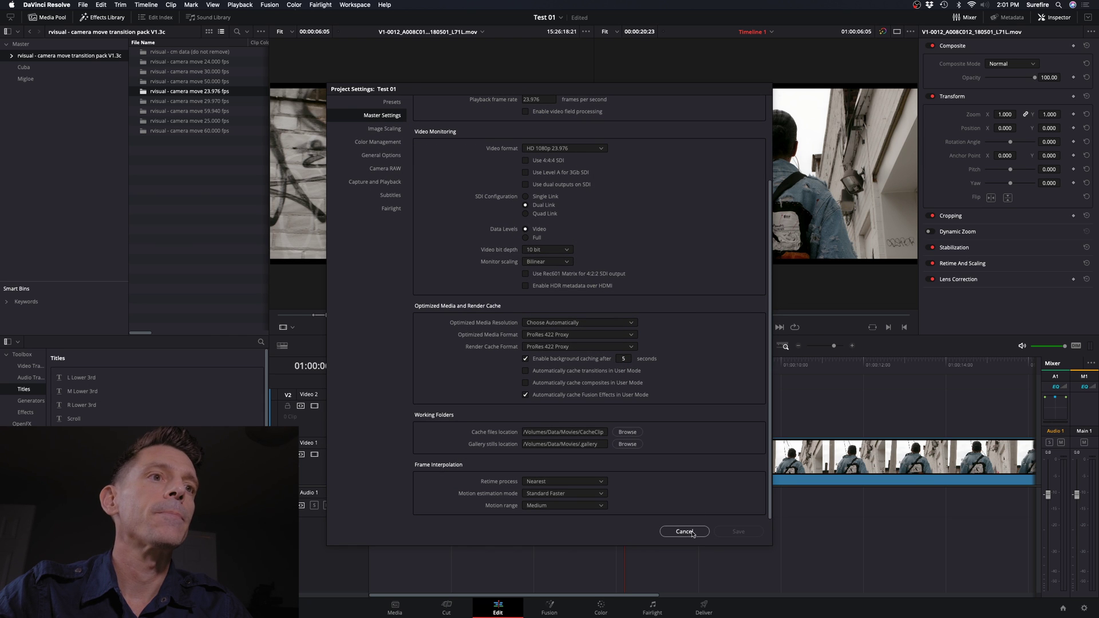
pyautogui.click(686, 531)
# - Show the 23.976 fps transitions as thumbnails and load fast kick in for preview
pyautogui.doubleClick(144, 92)
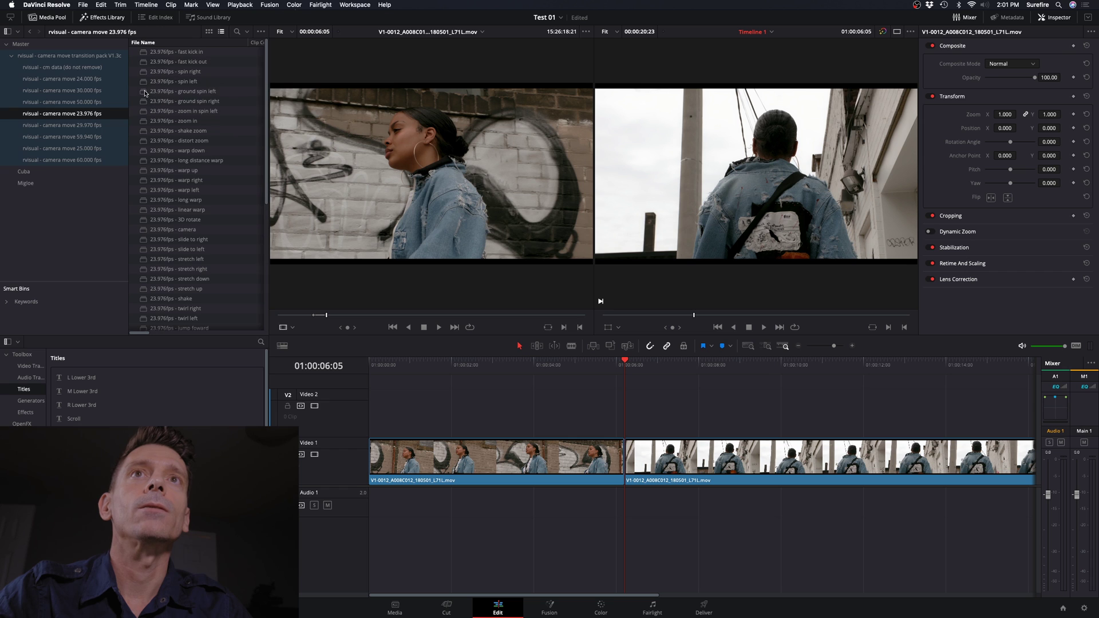
pyautogui.click(208, 32)
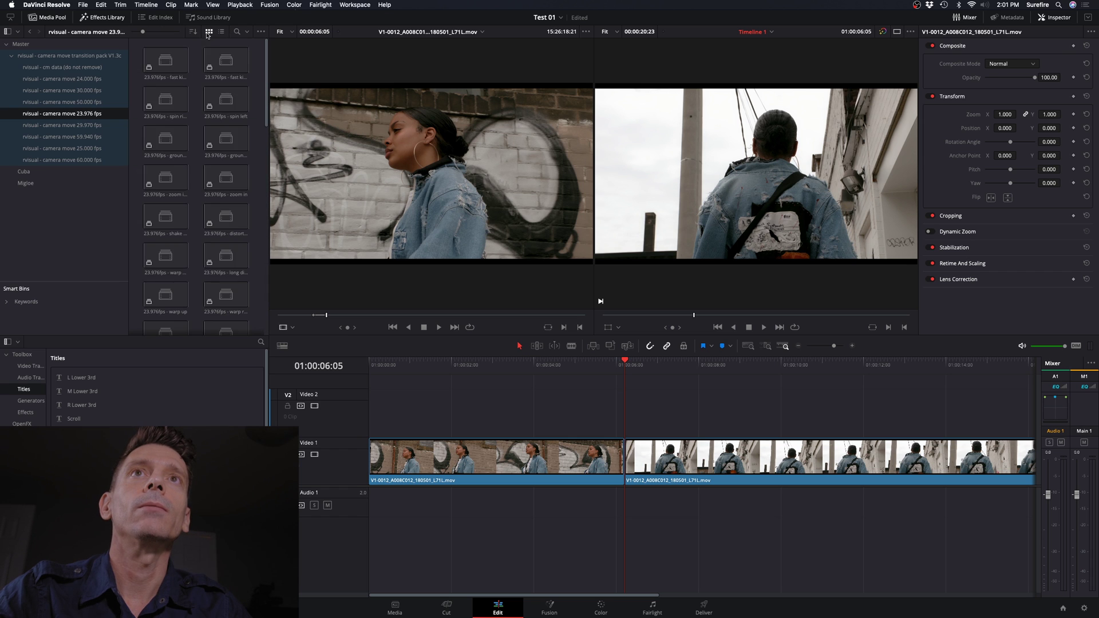
pyautogui.doubleClick(165, 62)
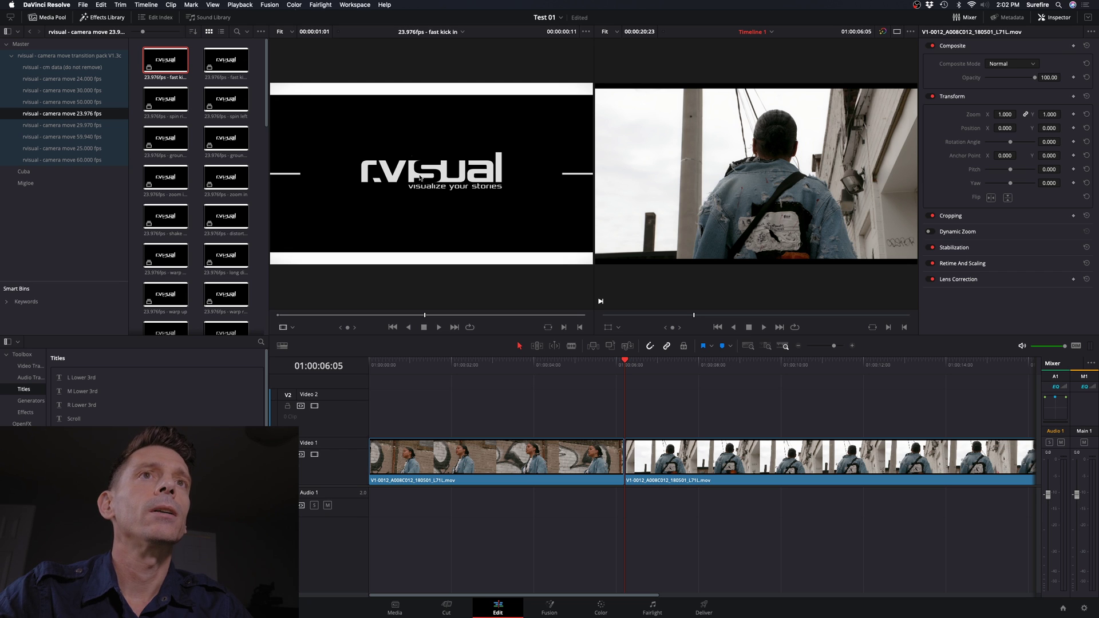
# - Toggle the viewer layout between single timeline viewer and dual source/timeline viewers
pyautogui.click(911, 32)
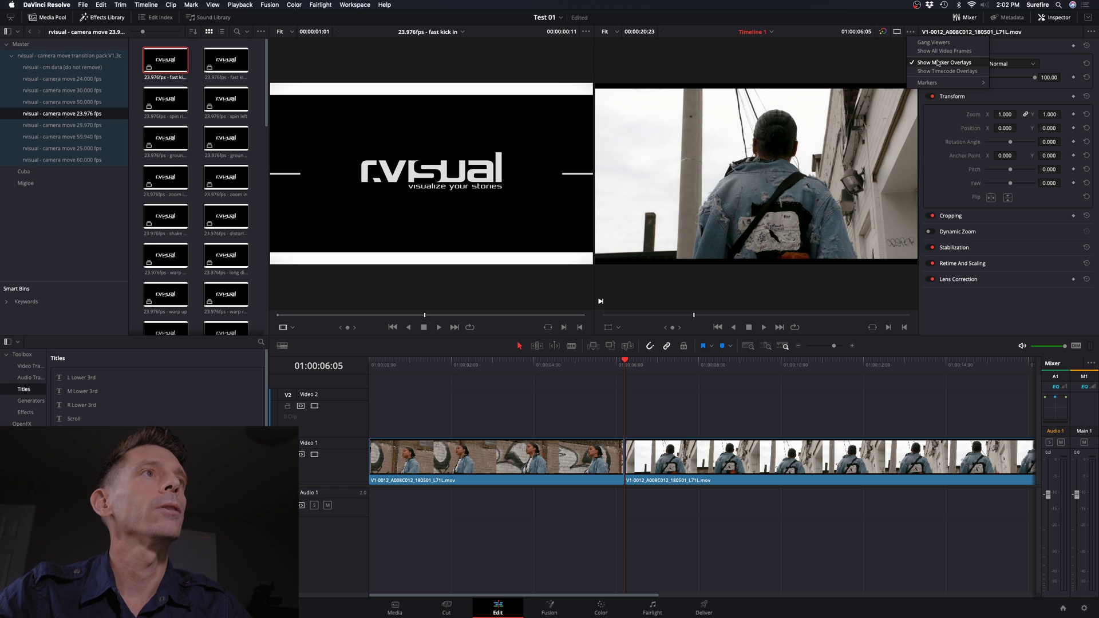
pyautogui.click(897, 32)
pyautogui.click(897, 32)
pyautogui.click(897, 33)
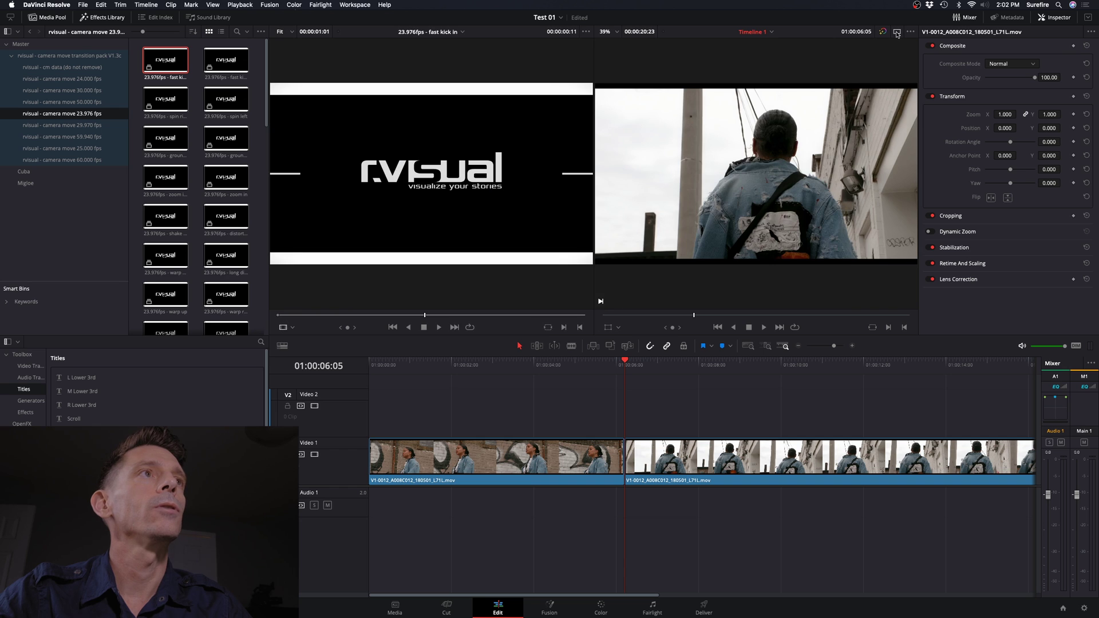
pyautogui.click(897, 34)
pyautogui.click(897, 33)
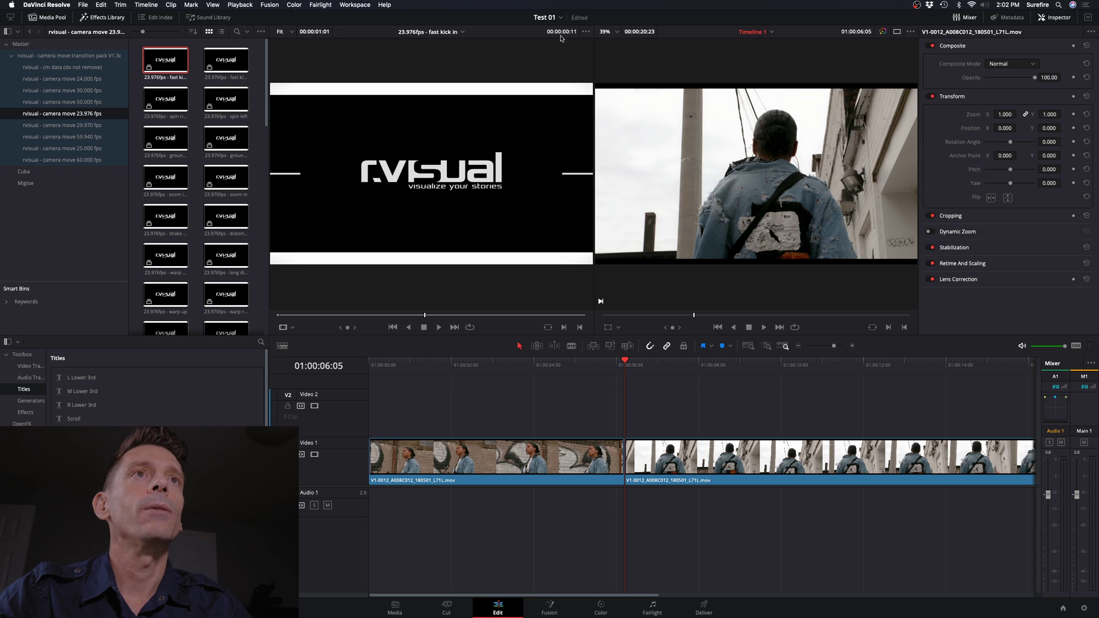
# - Enable Live Media Preview in the source viewer and load the ground spin left transition
pyautogui.click(586, 33)
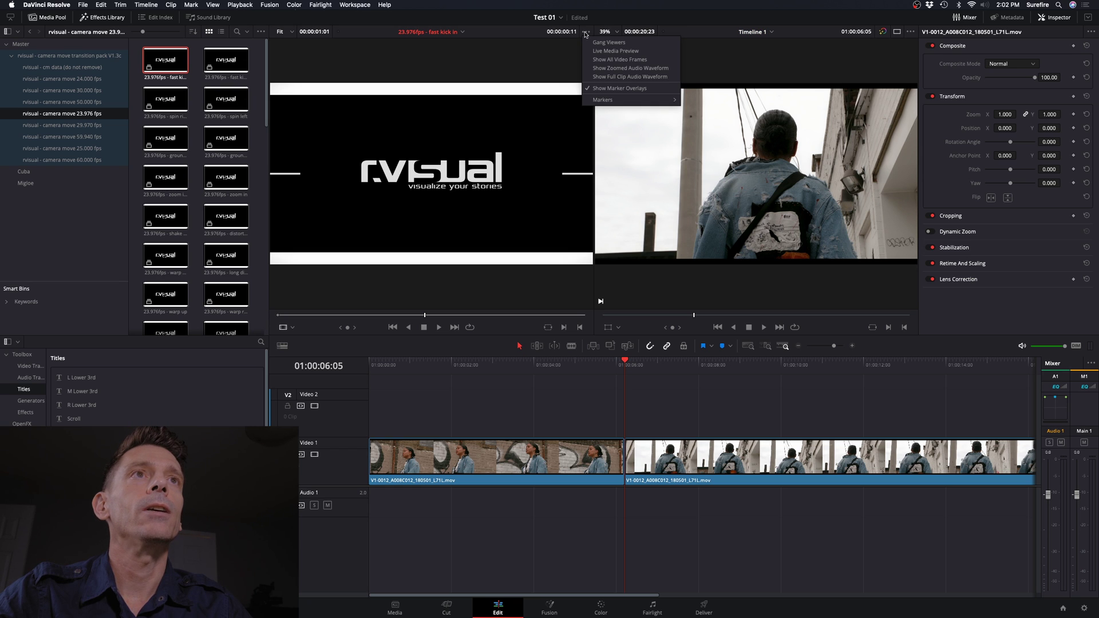
pyautogui.click(608, 51)
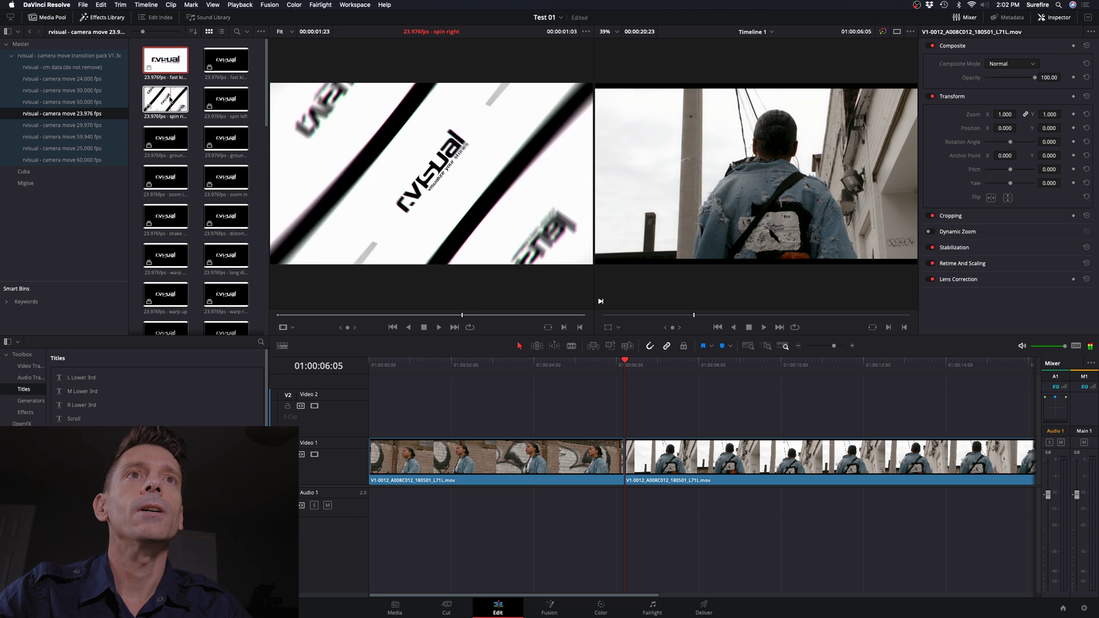
pyautogui.click(163, 141)
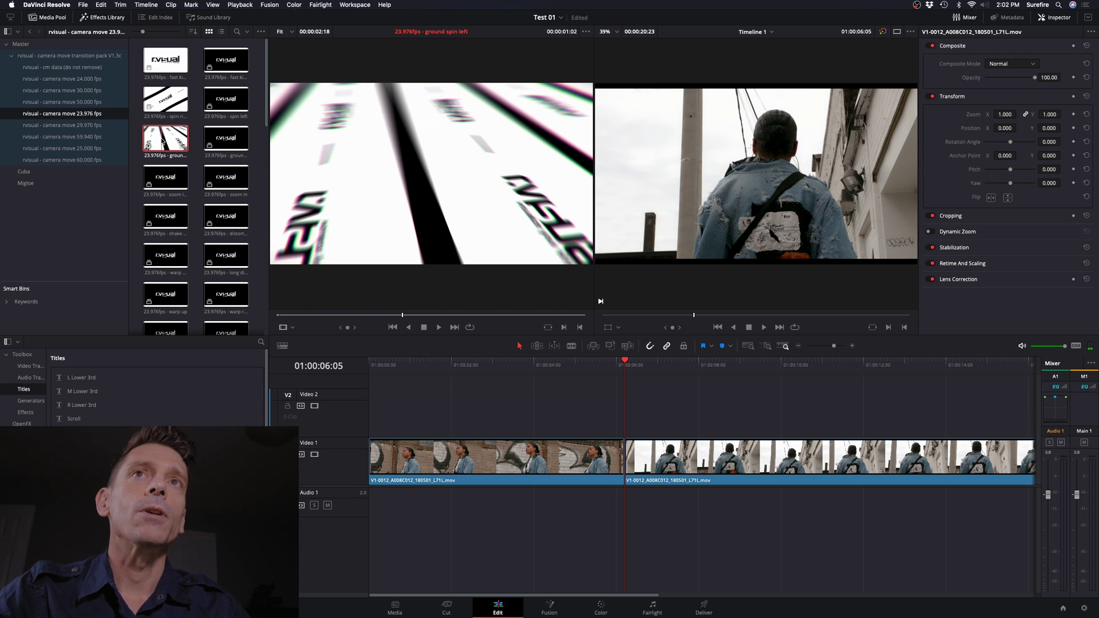
pyautogui.click(247, 5)
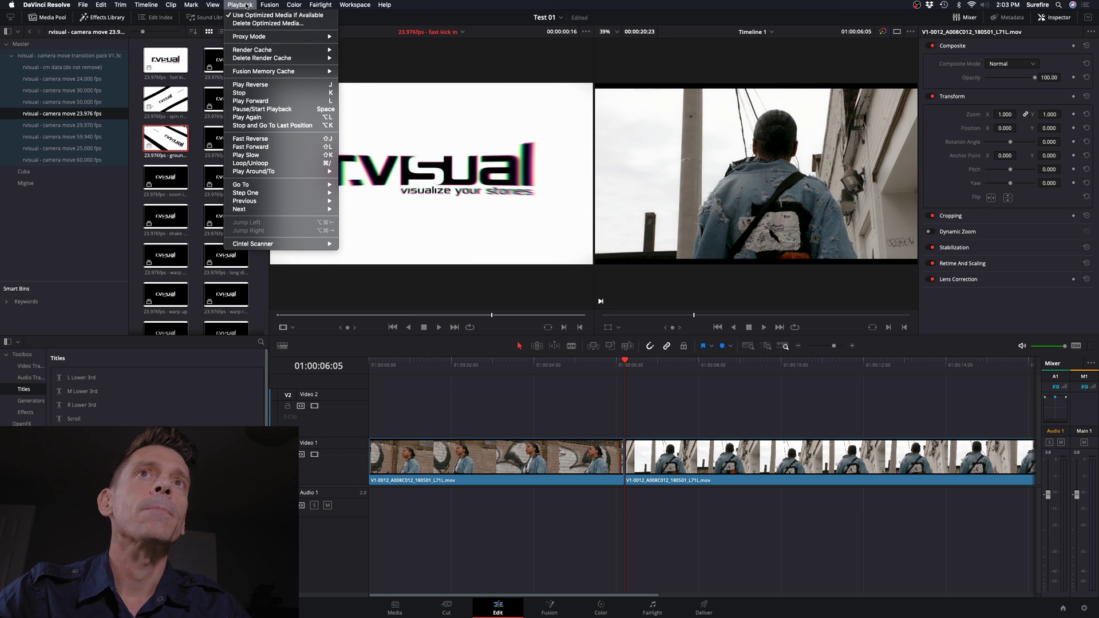
# - Set Playback > Render Cache to Smart and confirm Smart is checked
pyautogui.moveTo(251, 53)
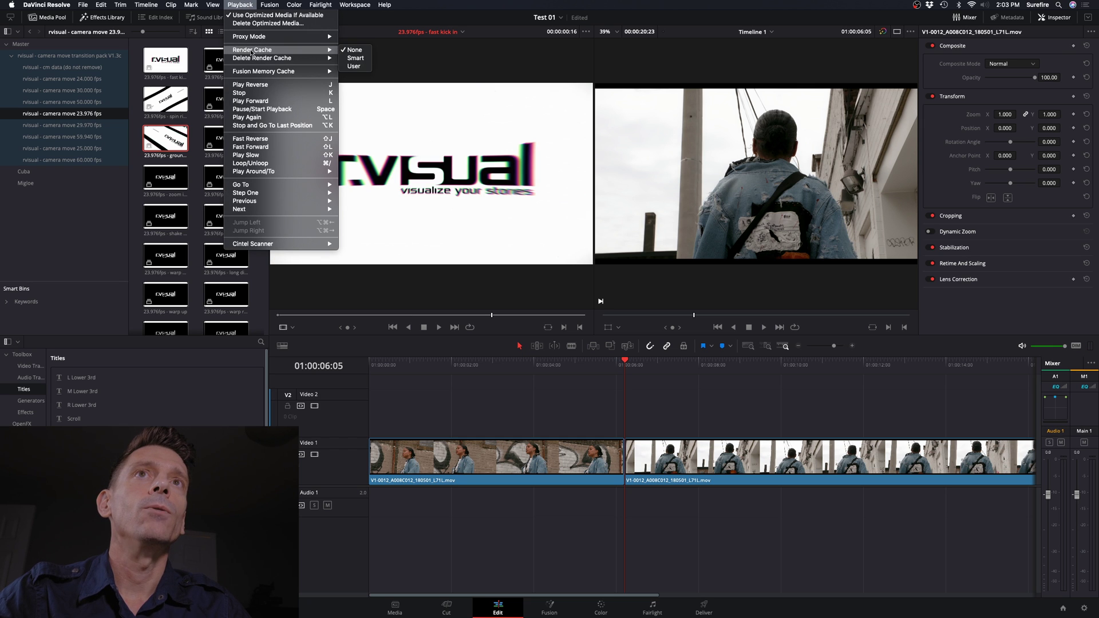
pyautogui.click(361, 59)
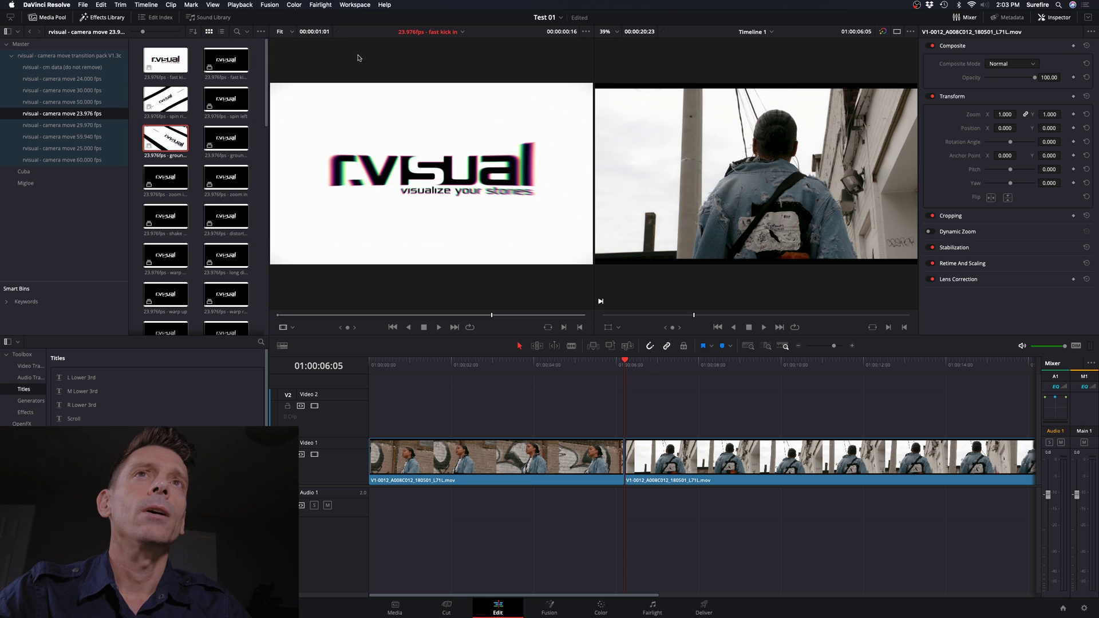
pyautogui.click(242, 8)
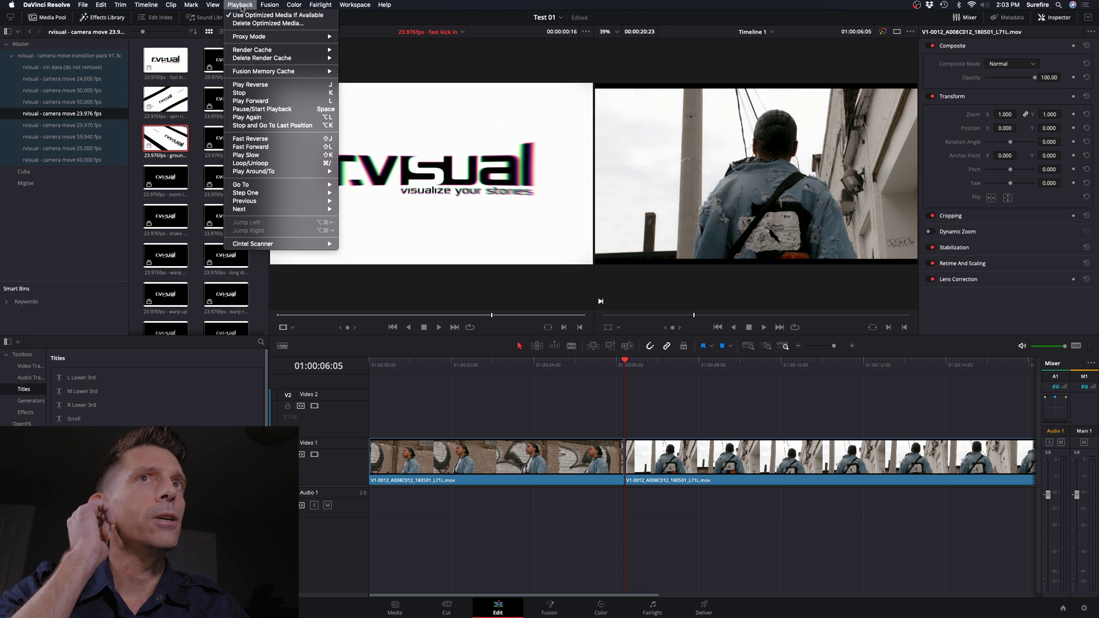
pyautogui.moveTo(268, 54)
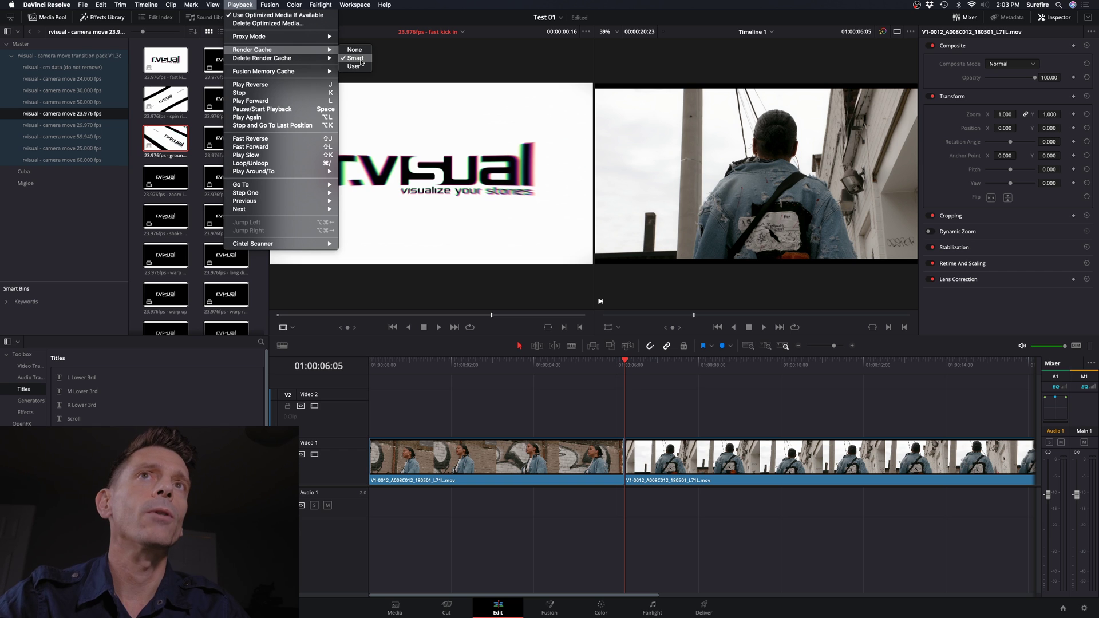
pyautogui.click(241, 5)
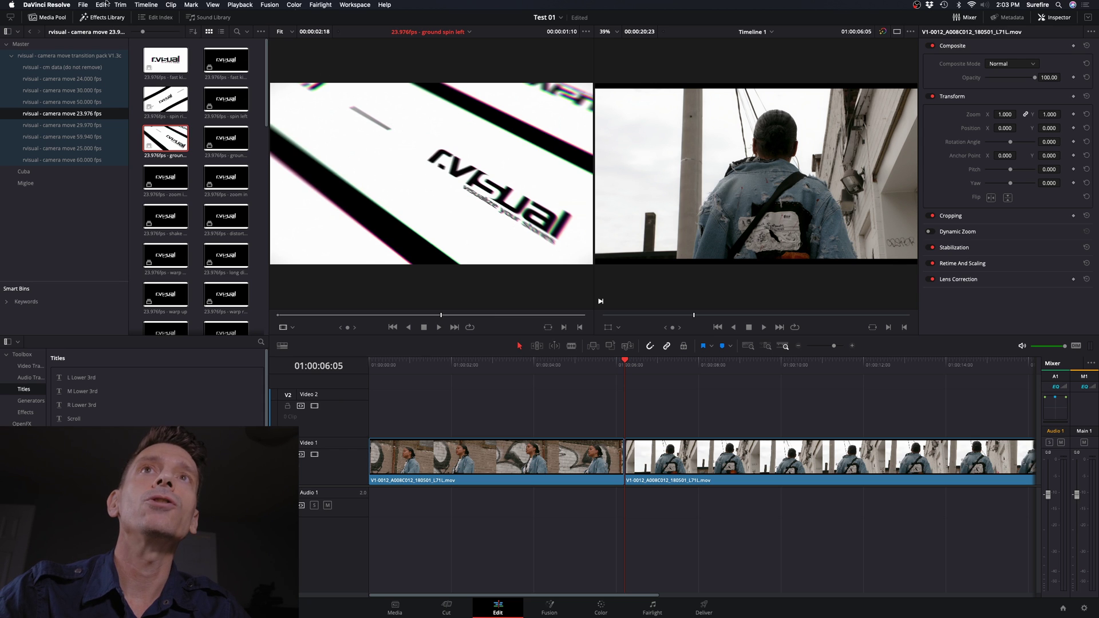
pyautogui.moveTo(172, 142); pyautogui.dragTo(188, 117)
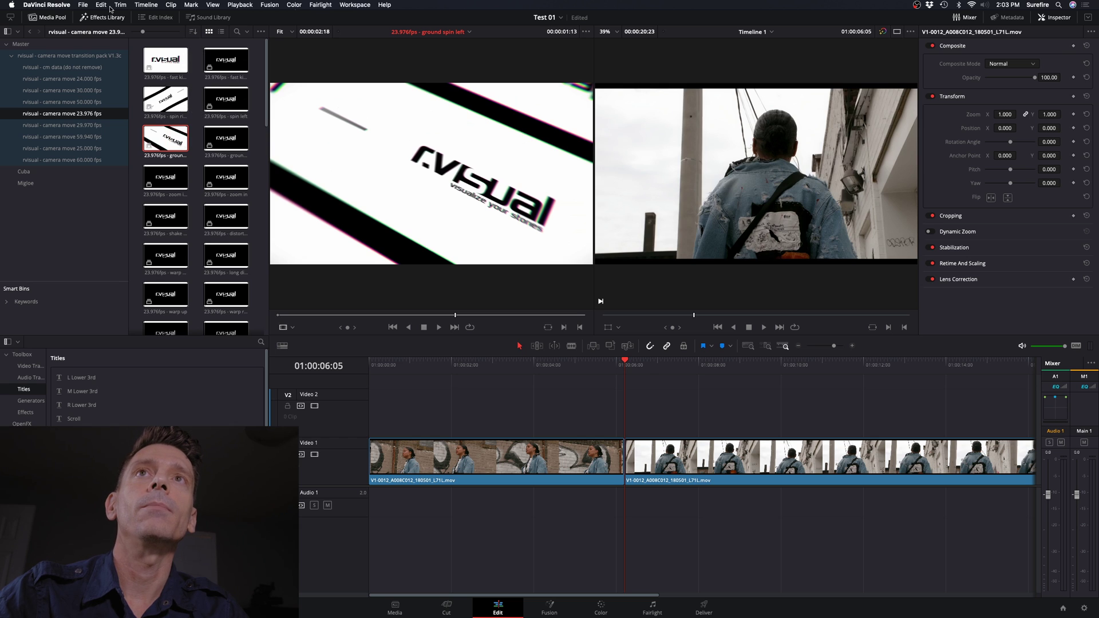
pyautogui.click(101, 5)
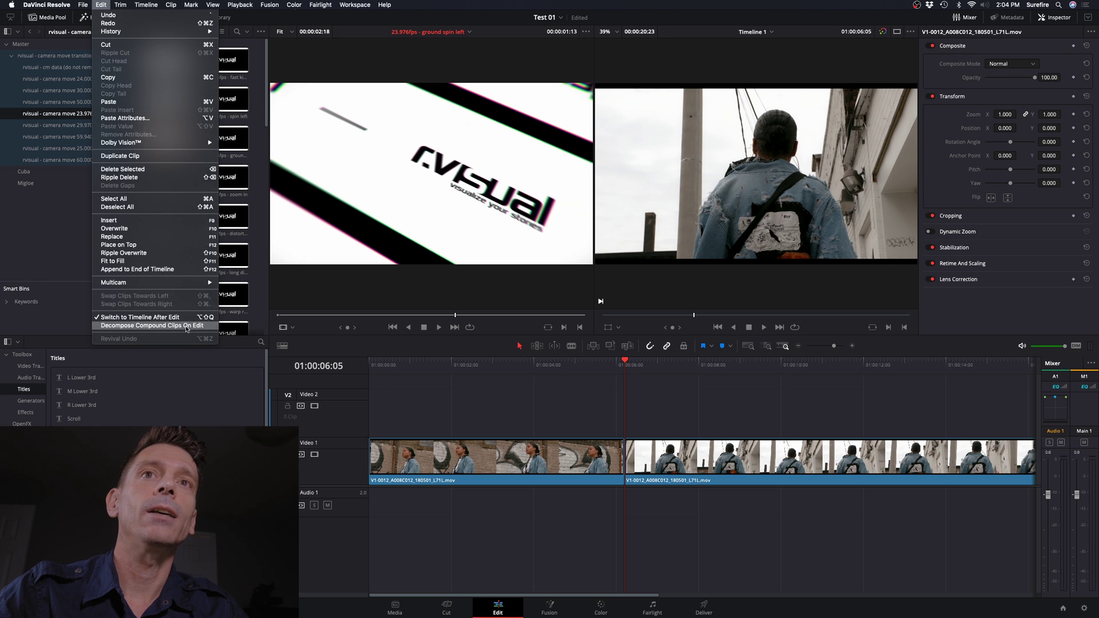
# - Turn on Decompose Compound Clips On Edit, place ground spin left over the cut, and play it back
pyautogui.click(186, 328)
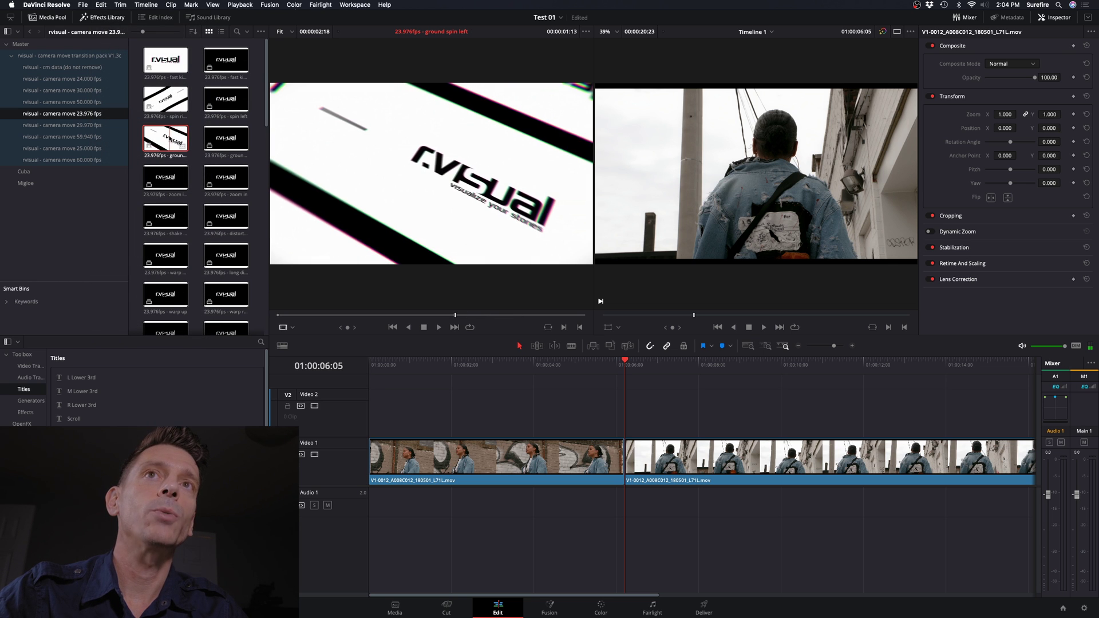
pyautogui.moveTo(166, 140)
pyautogui.mouseDown()
pyautogui.moveTo(186, 175)
pyautogui.moveTo(567, 381)
pyautogui.moveTo(601, 426)
pyautogui.moveTo(587, 438)
pyautogui.mouseUp()
pyautogui.scroll(-3, 566, 436)
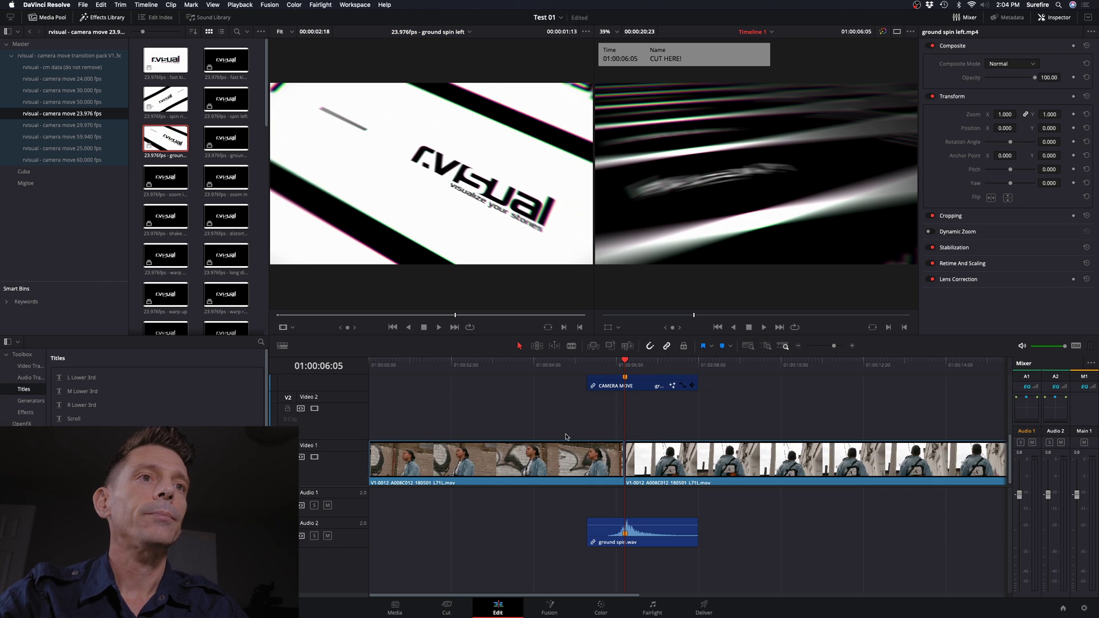
pyautogui.click(611, 389)
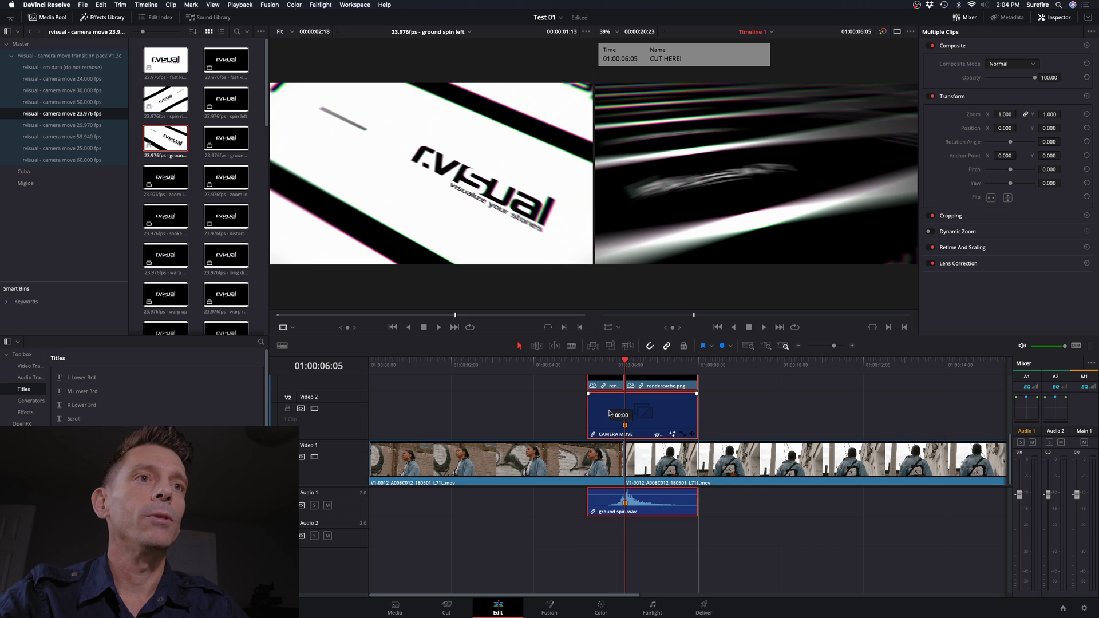
pyautogui.scroll(3, 645, 433)
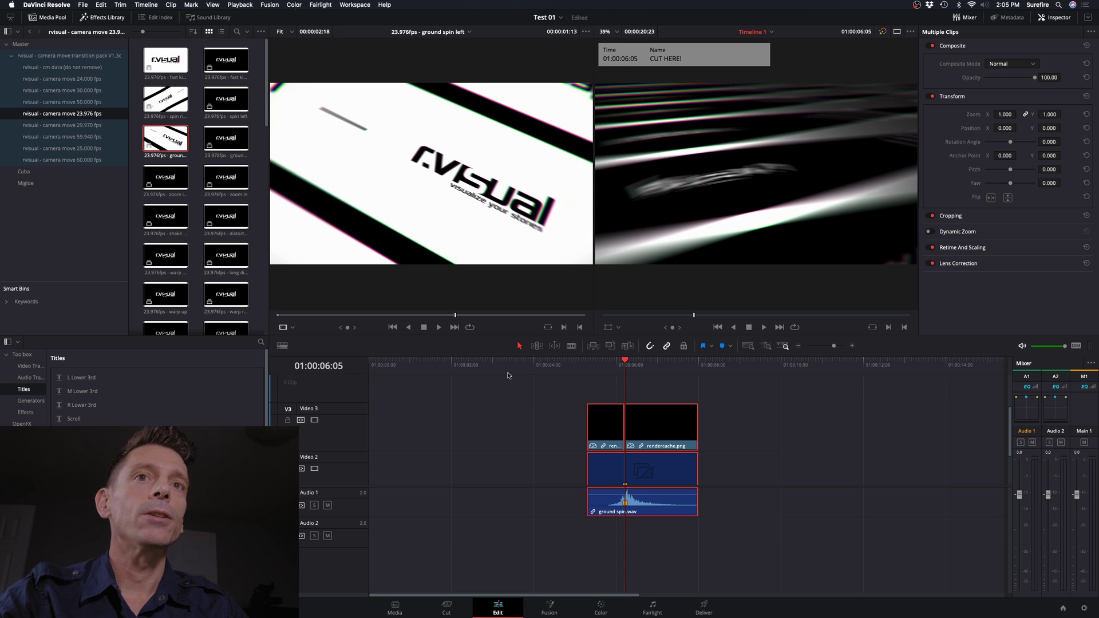
pyautogui.click(601, 362)
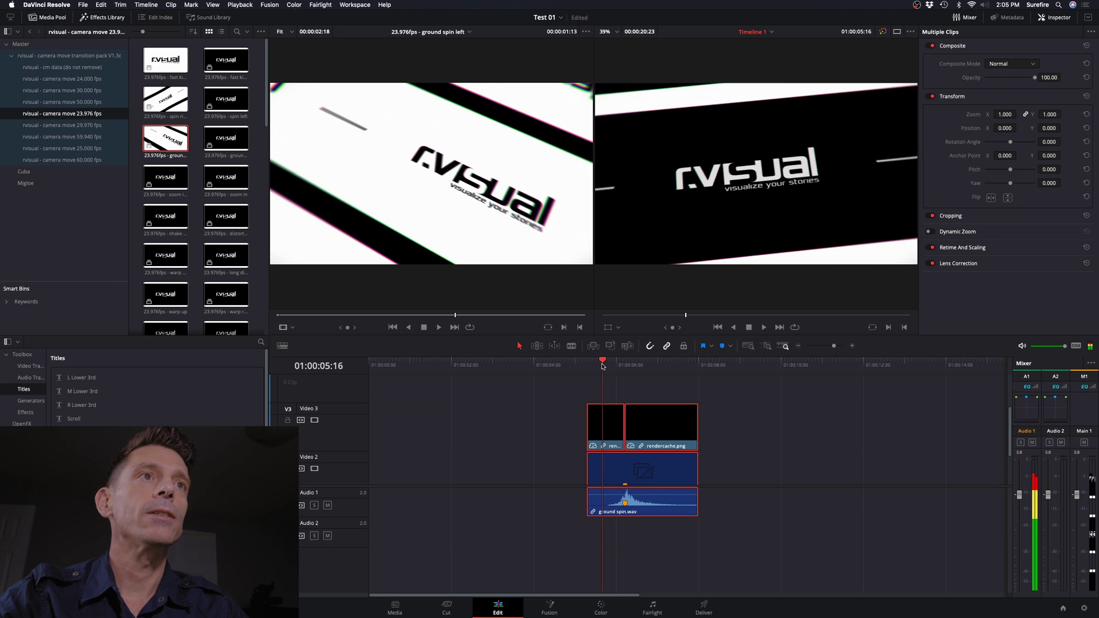
pyautogui.press('space')
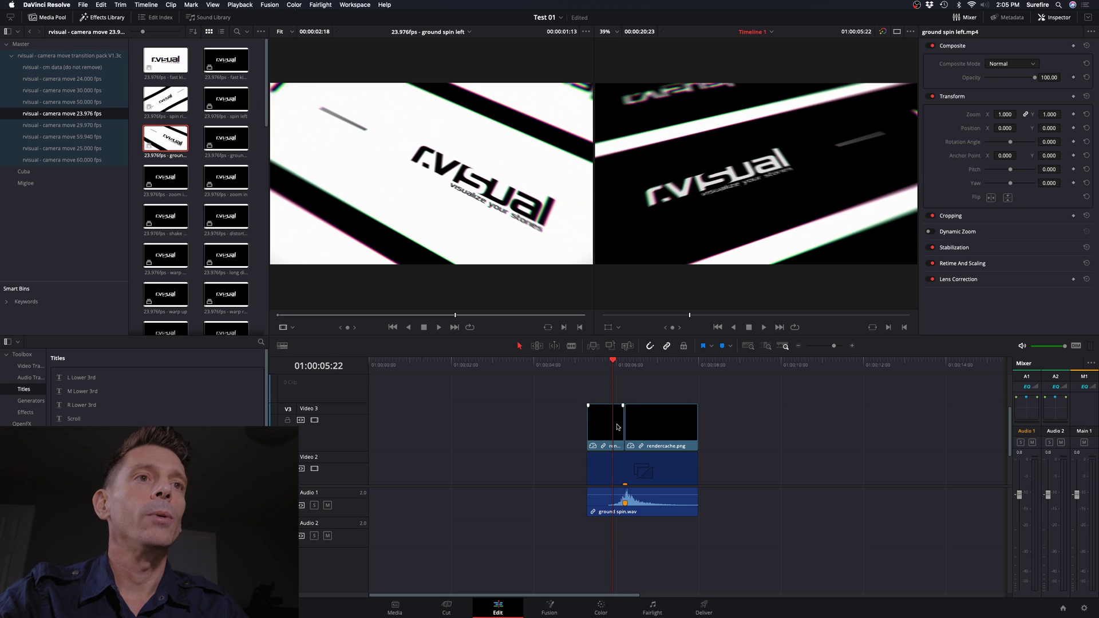
# - Unlink the transition's clips and delete the two rendercache clips on Video 3
pyautogui.rightClick(671, 422)
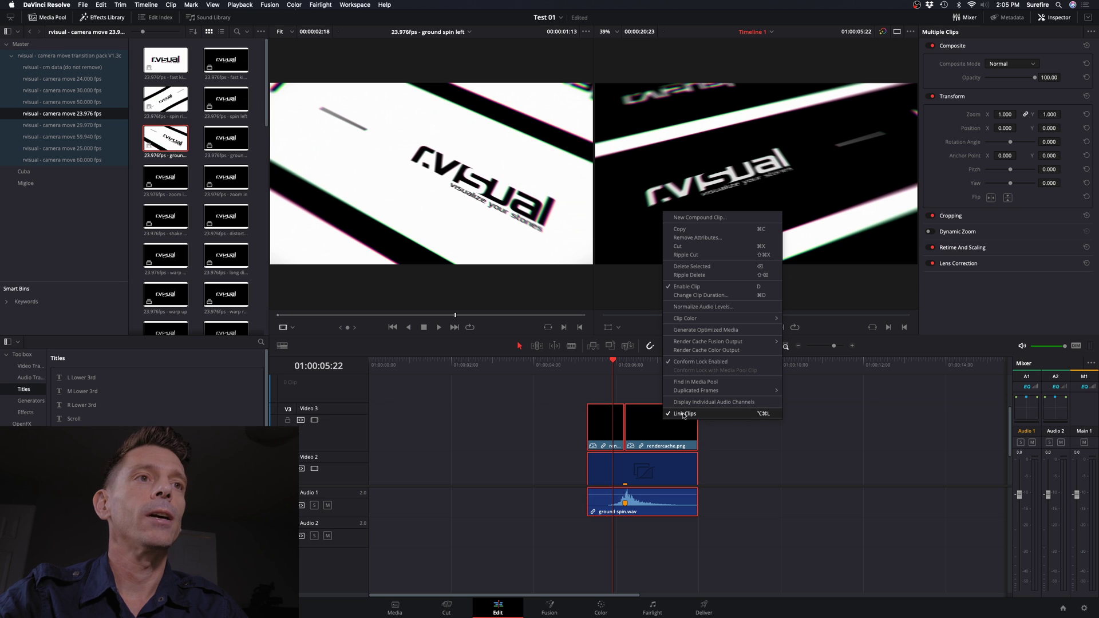
pyautogui.click(679, 414)
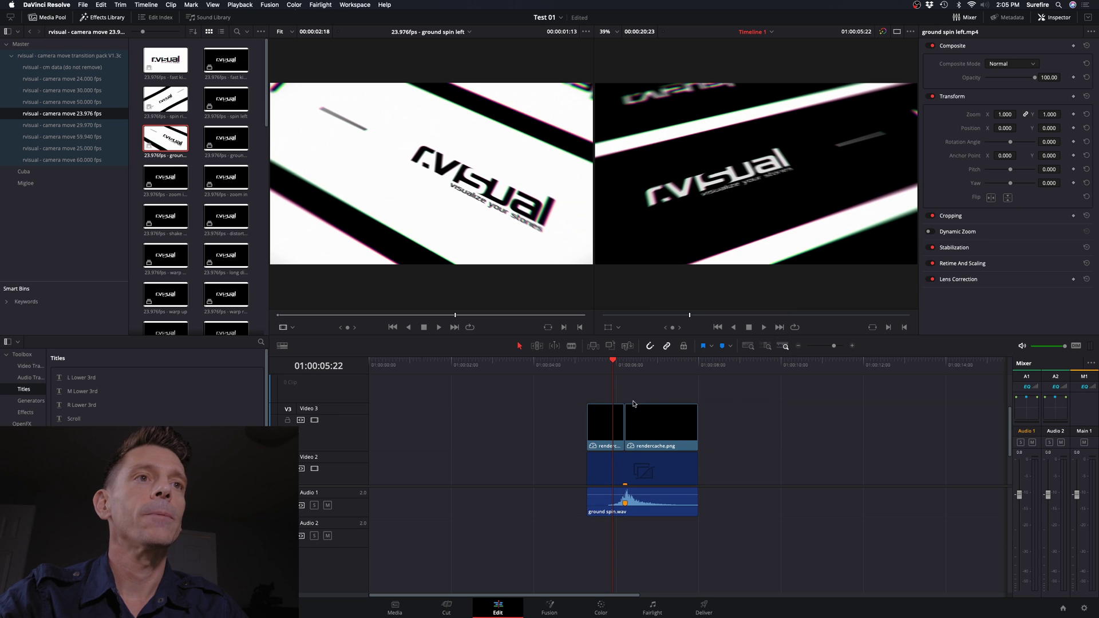
pyautogui.moveTo(719, 389); pyautogui.dragTo(556, 450)
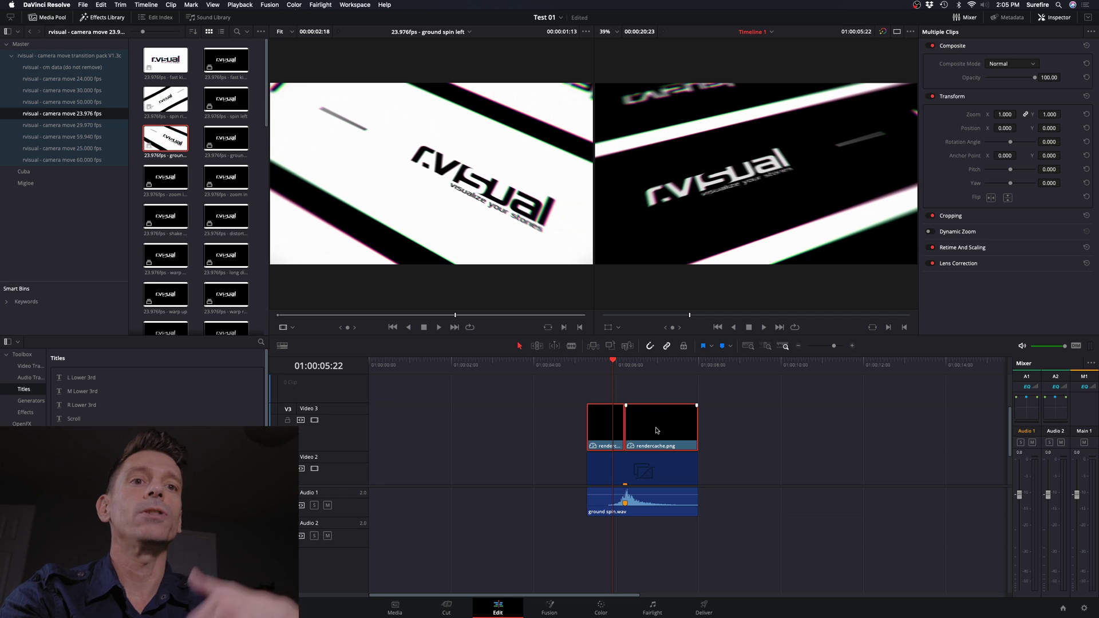
pyautogui.press('BackSpace')
pyautogui.click(610, 366)
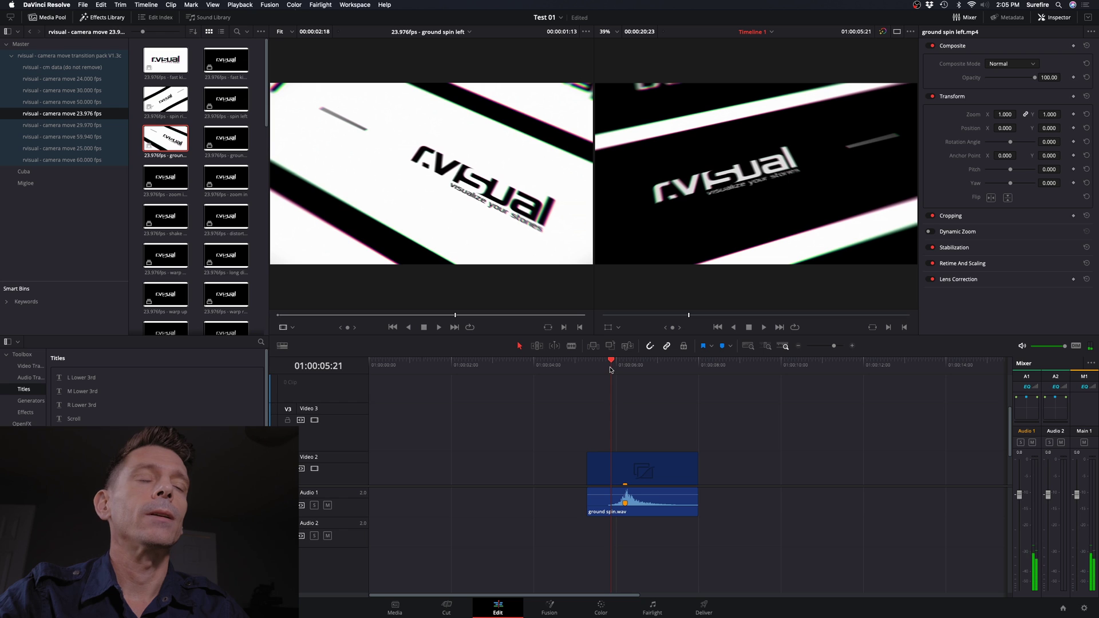
# - Undo to move the cut and transition back near 01:00:02:14, then check the Render Cache setting
pyautogui.scroll(-2, 659, 415)
pyautogui.scroll(-1, 659, 416)
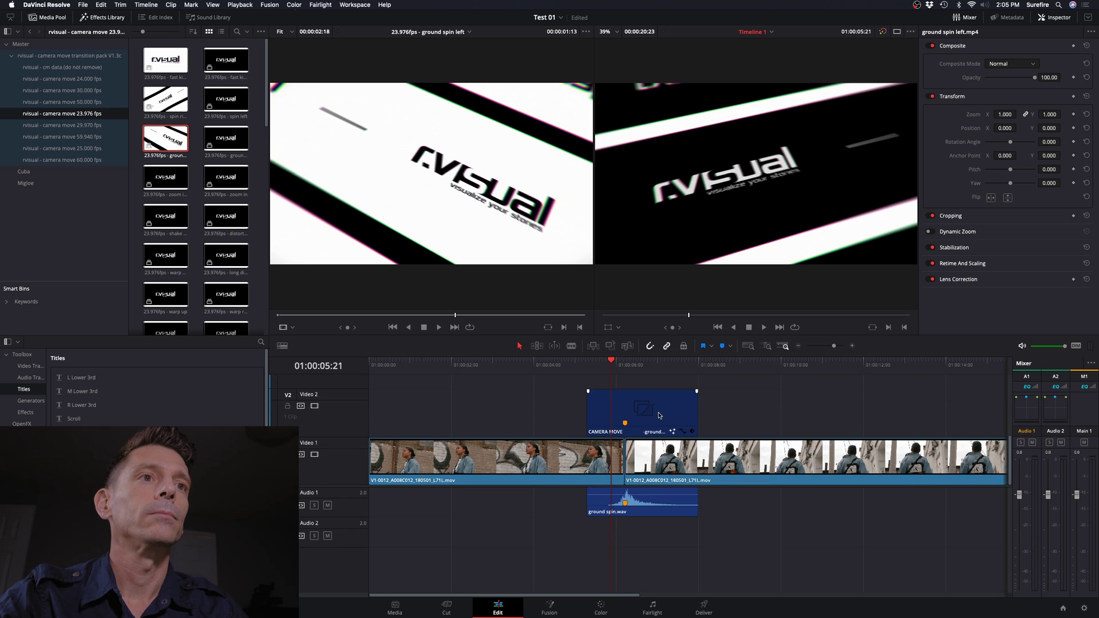
pyautogui.hotkey('ctrl', 'z')
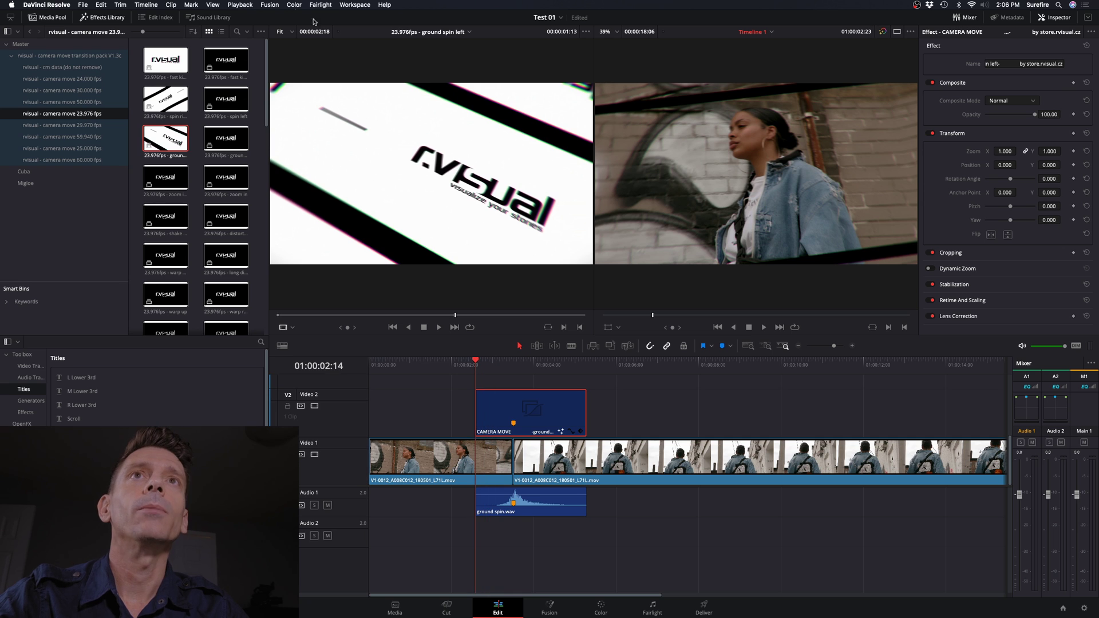
pyautogui.click(235, 5)
pyautogui.moveTo(325, 54)
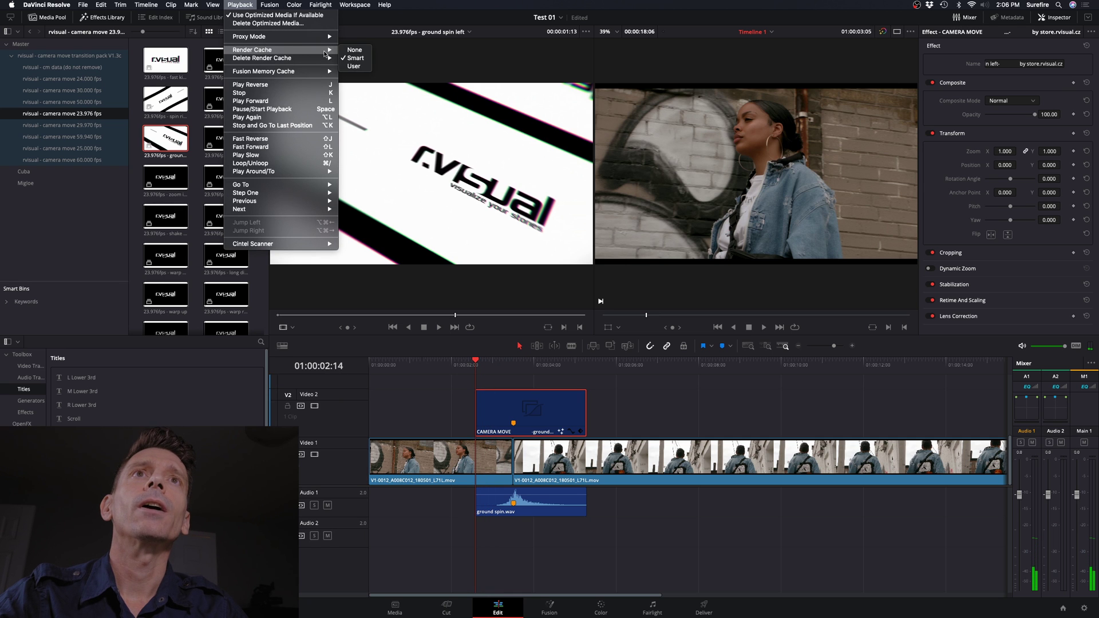
pyautogui.click(454, 73)
# - Switch Render Cache Fusion Output to On for the right and left Video 1 clips
pyautogui.rightClick(529, 453)
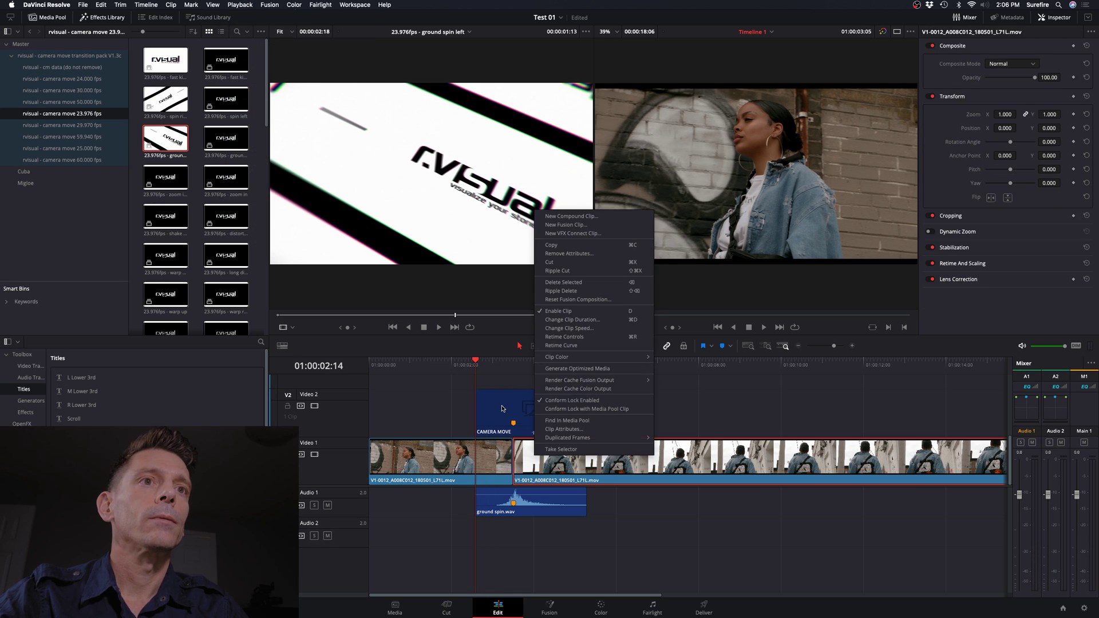
pyautogui.click(531, 452)
pyautogui.click(530, 458)
pyautogui.rightClick(530, 458)
pyautogui.moveTo(571, 380)
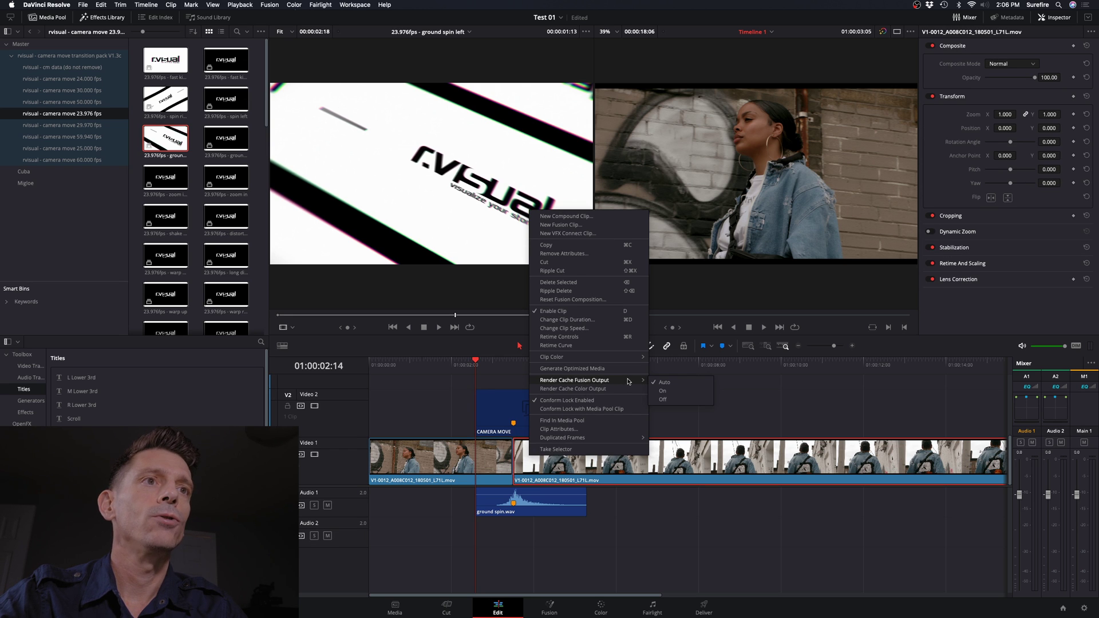
pyautogui.click(662, 392)
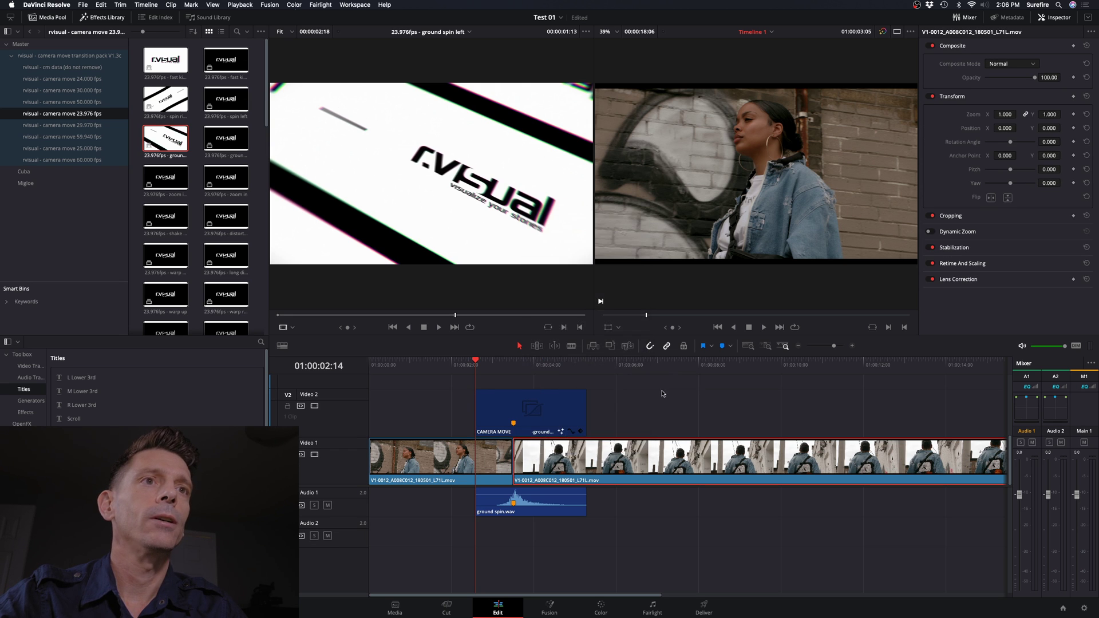
pyautogui.click(492, 453)
pyautogui.rightClick(492, 454)
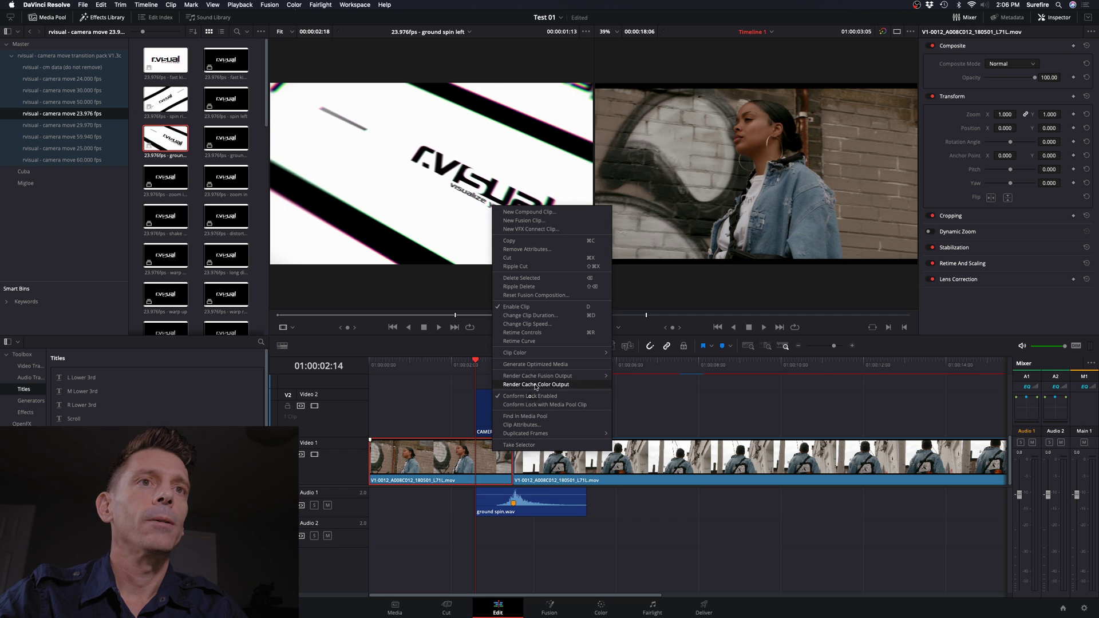
pyautogui.moveTo(586, 376)
pyautogui.click(626, 386)
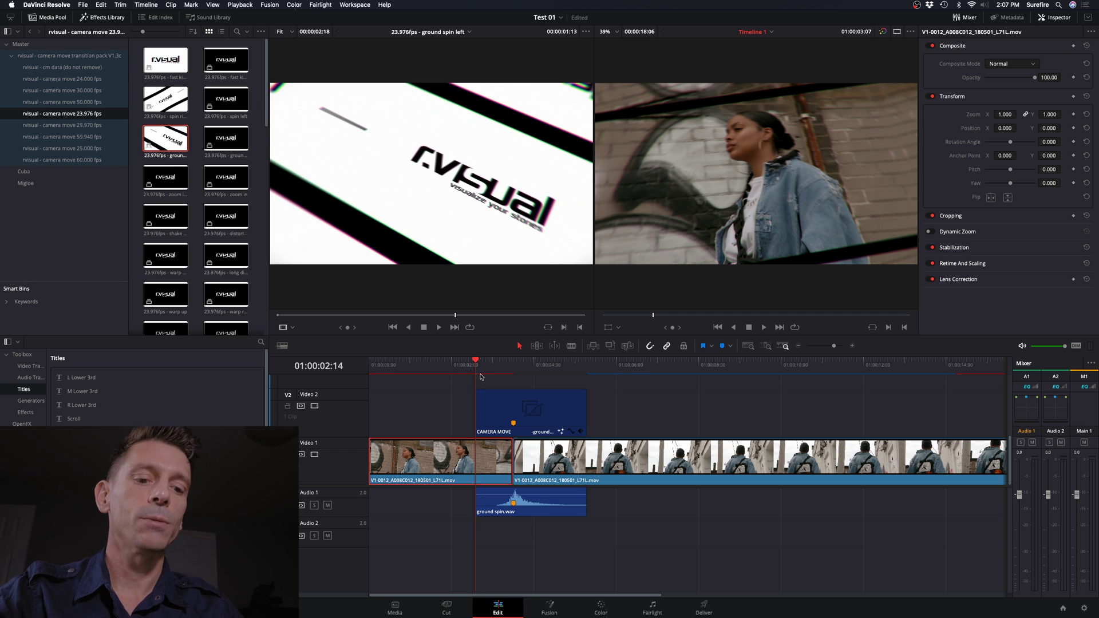
# - Play the ground spin transition from 01:00:02:23, then return the Media Pool to the Master bin
pyautogui.press('space')
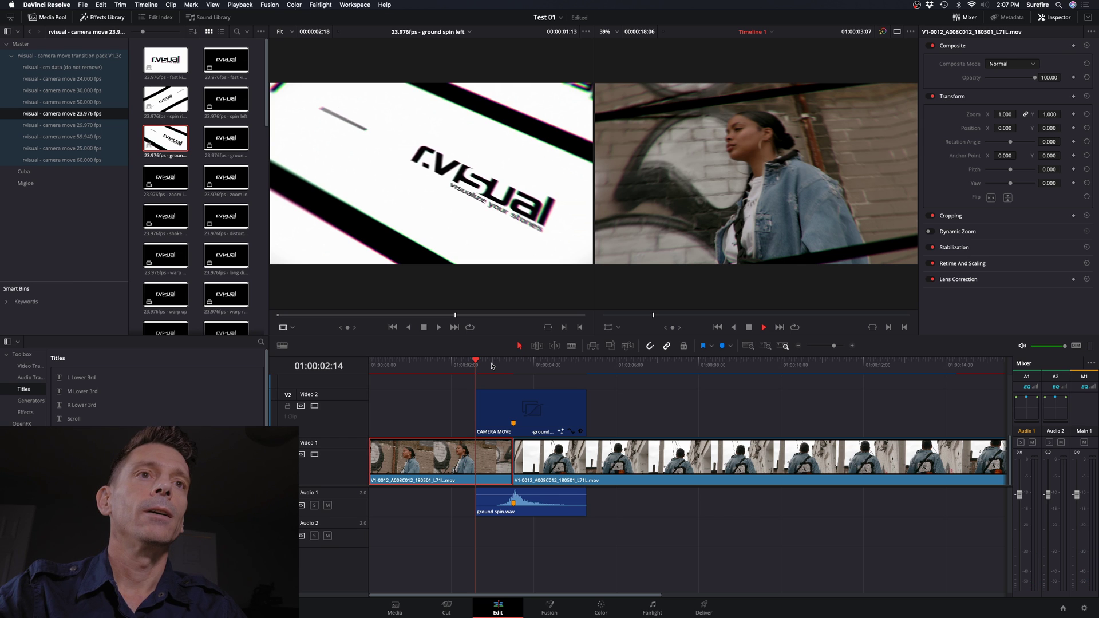
pyautogui.click(491, 365)
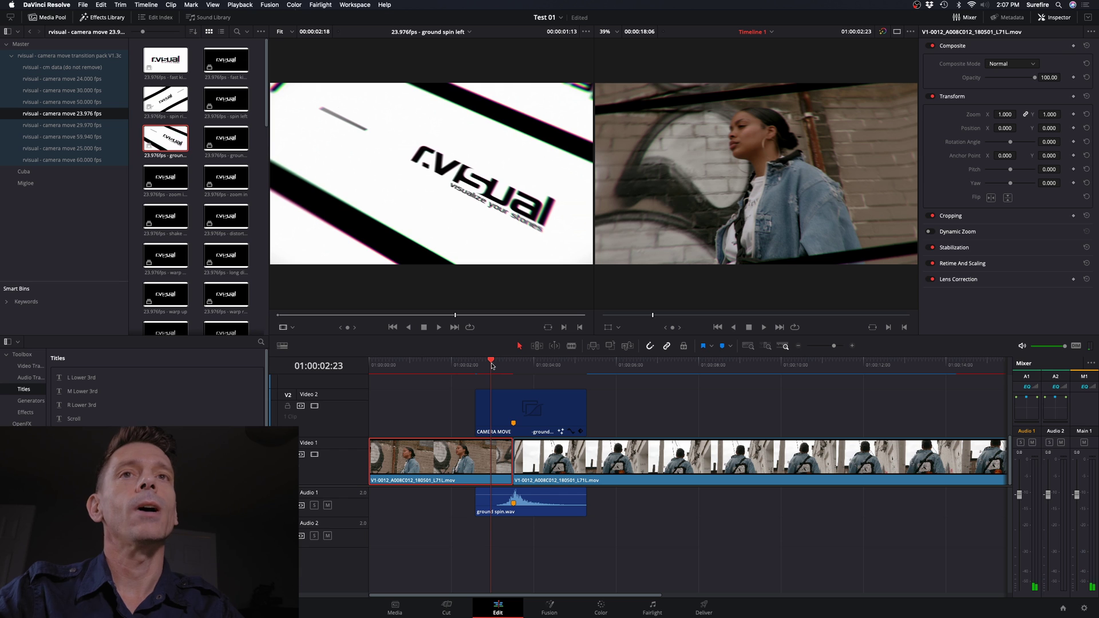
pyautogui.press('space')
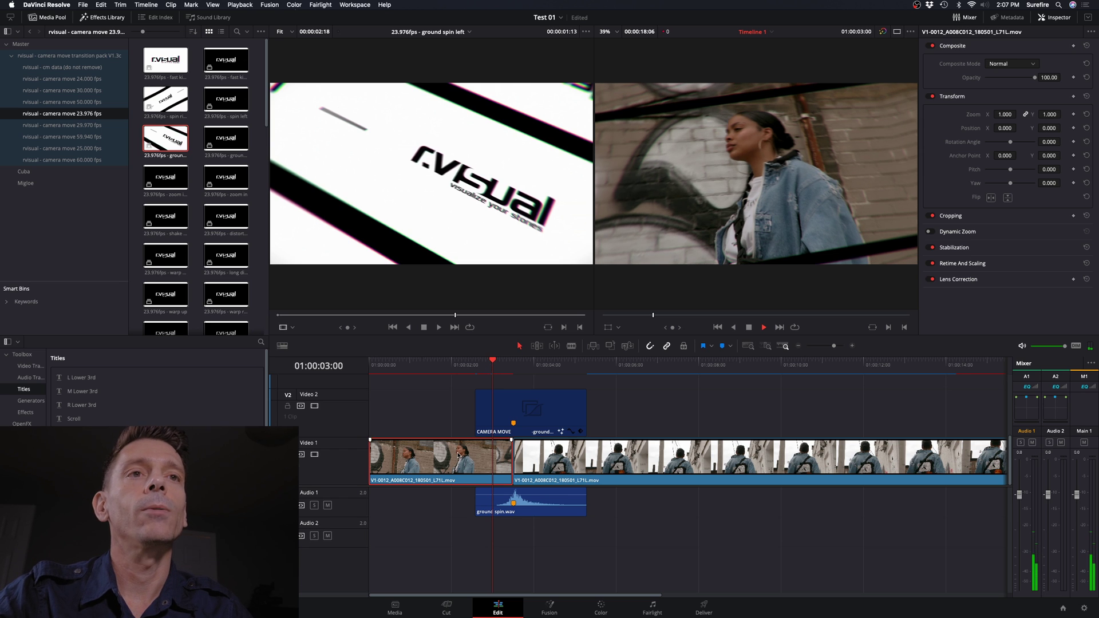
pyautogui.press('space')
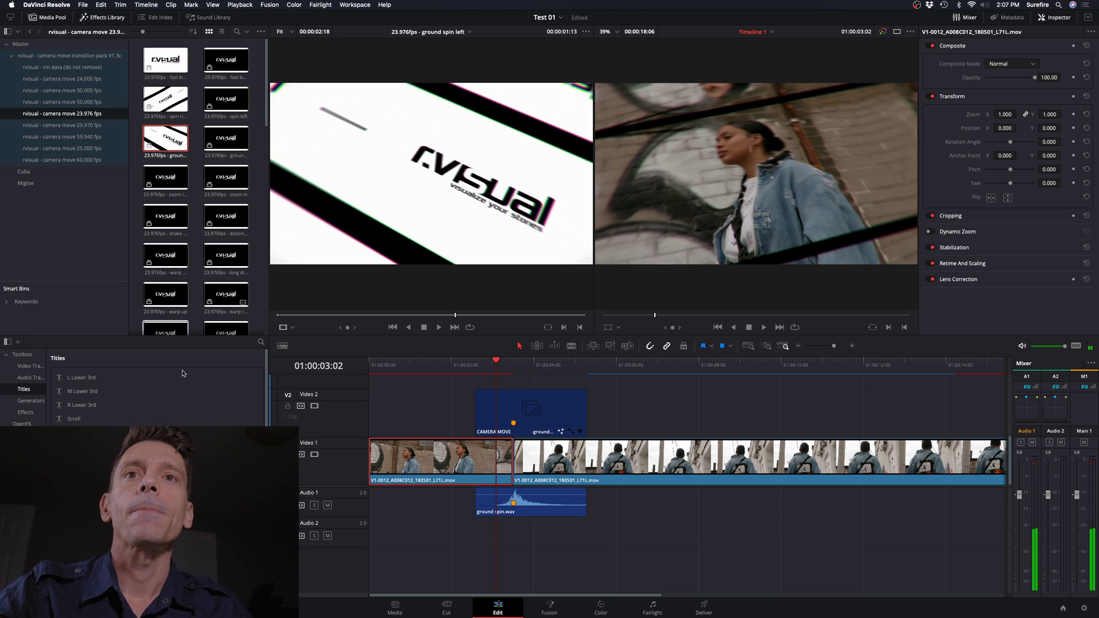
pyautogui.click(21, 44)
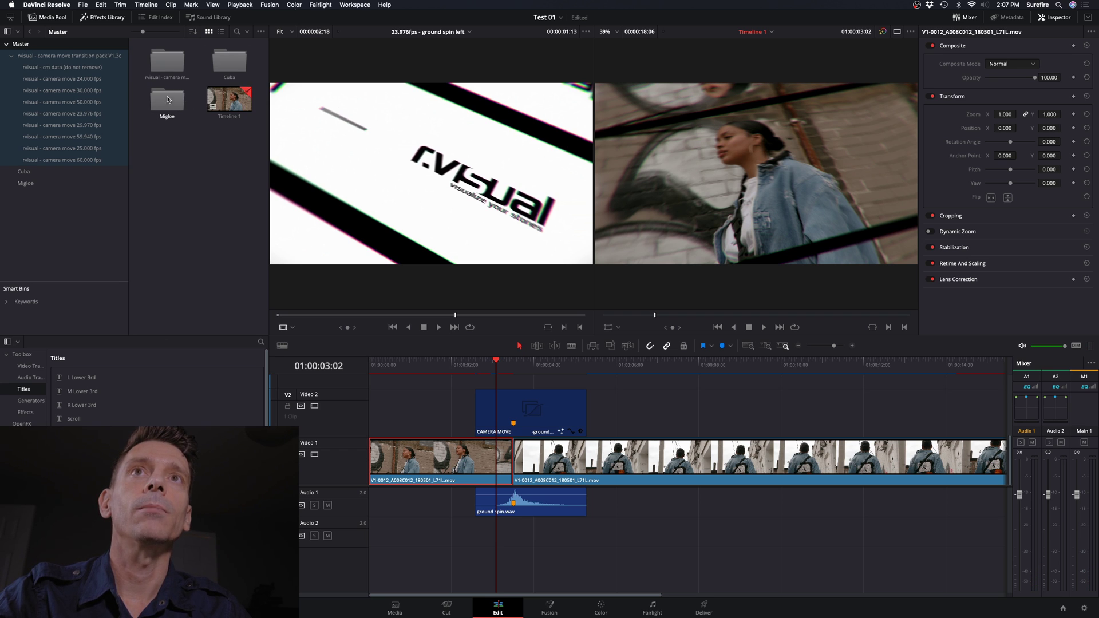
# - Open the Migloe bin and generate optimized media for clip V1-0012
pyautogui.doubleClick(168, 100)
pyautogui.click(216, 259)
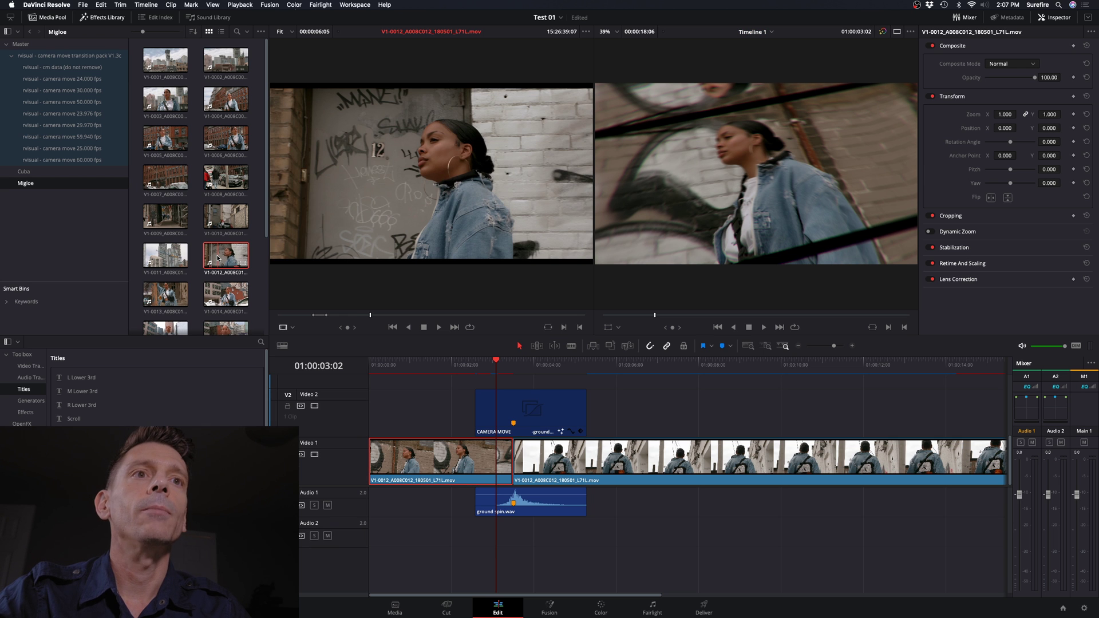
pyautogui.rightClick(218, 259)
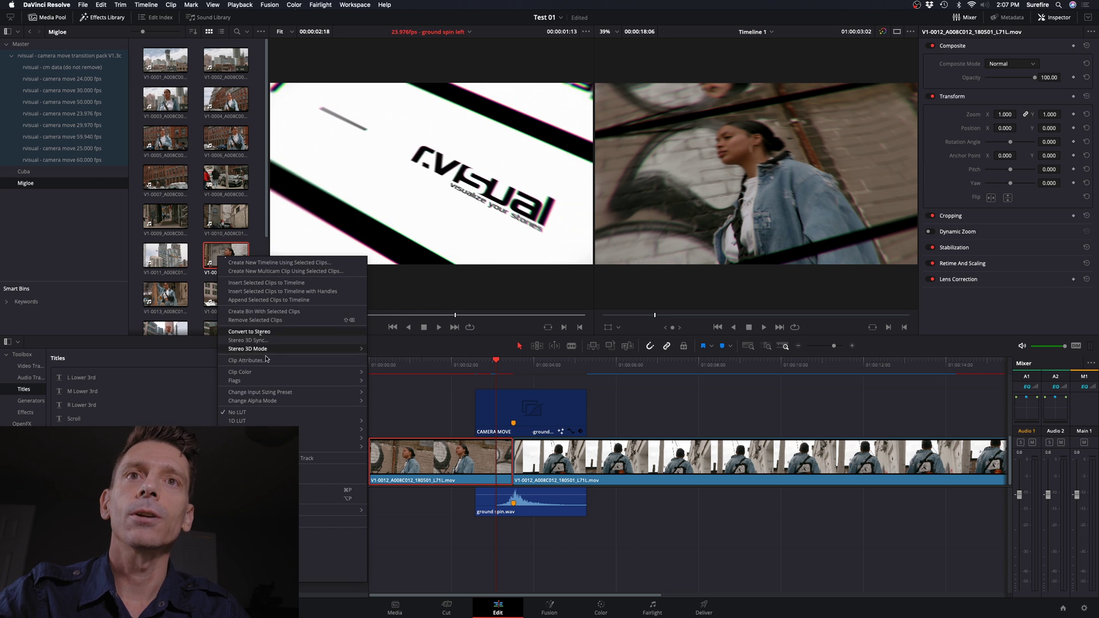
pyautogui.moveTo(279, 393)
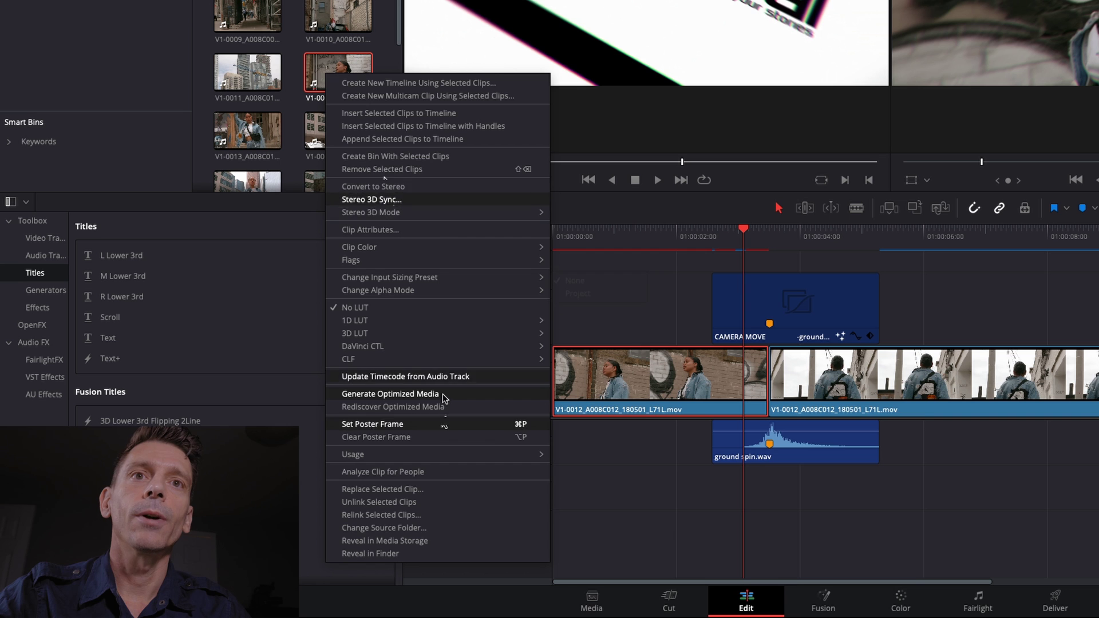
pyautogui.click(442, 394)
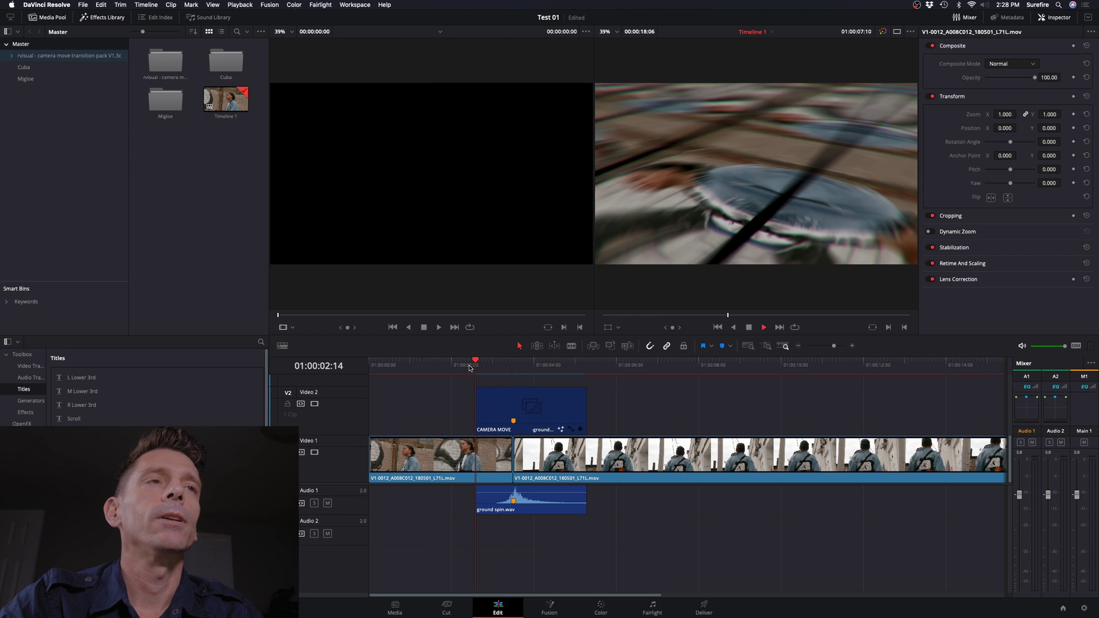
# - Play and scrub through the ground spin transition, save the project, and select the first Video 1 clip
pyautogui.click(476, 369)
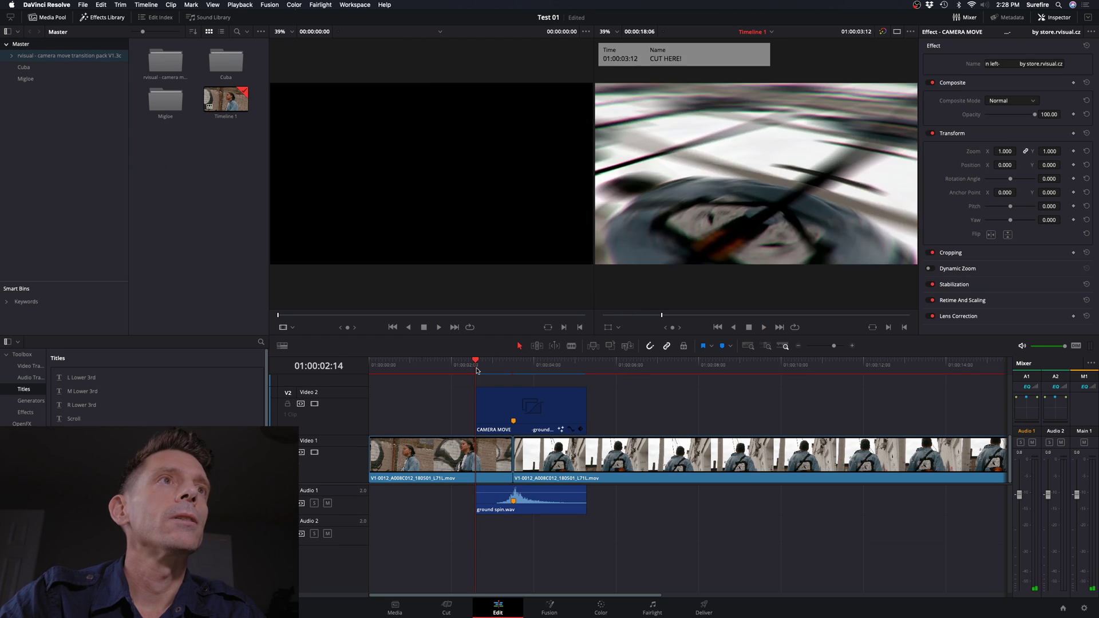
pyautogui.press('space')
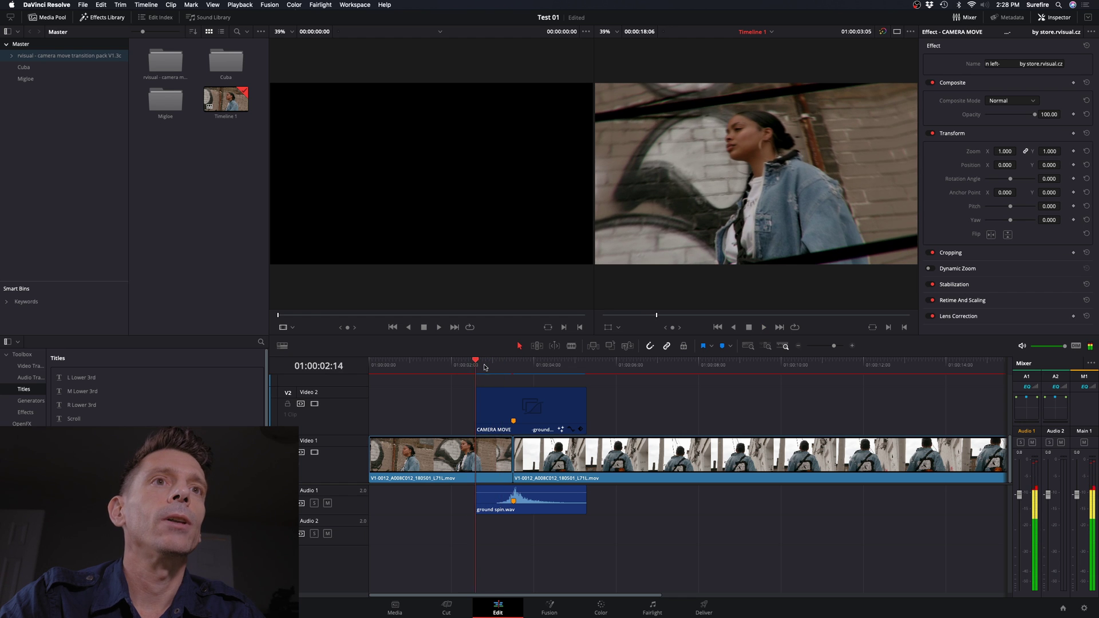
pyautogui.click(473, 370)
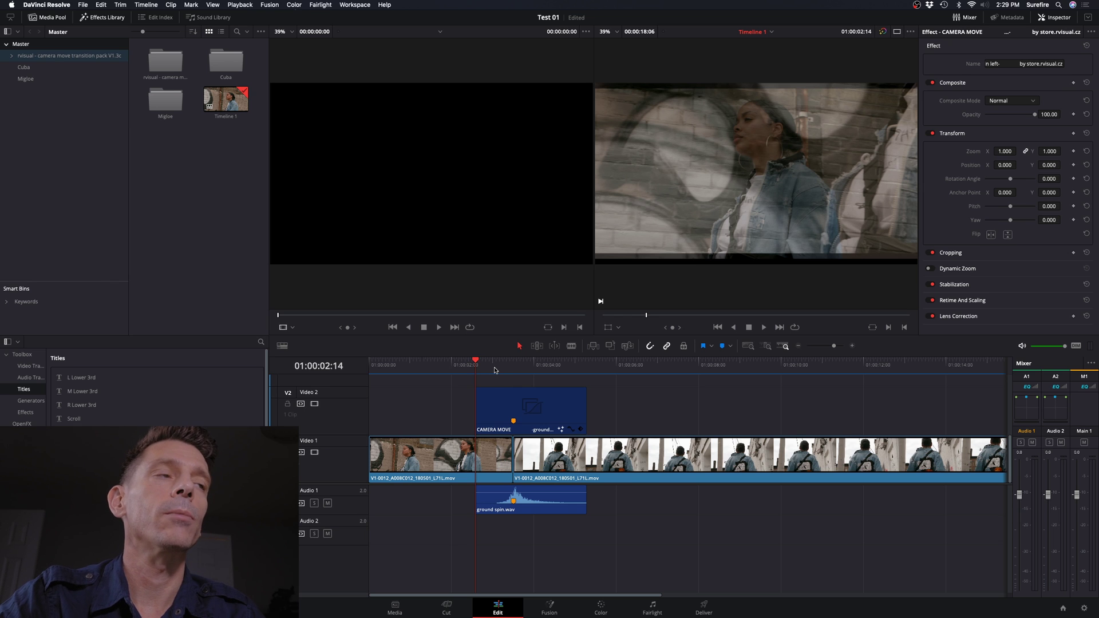
pyautogui.moveTo(496, 371); pyautogui.dragTo(511, 370)
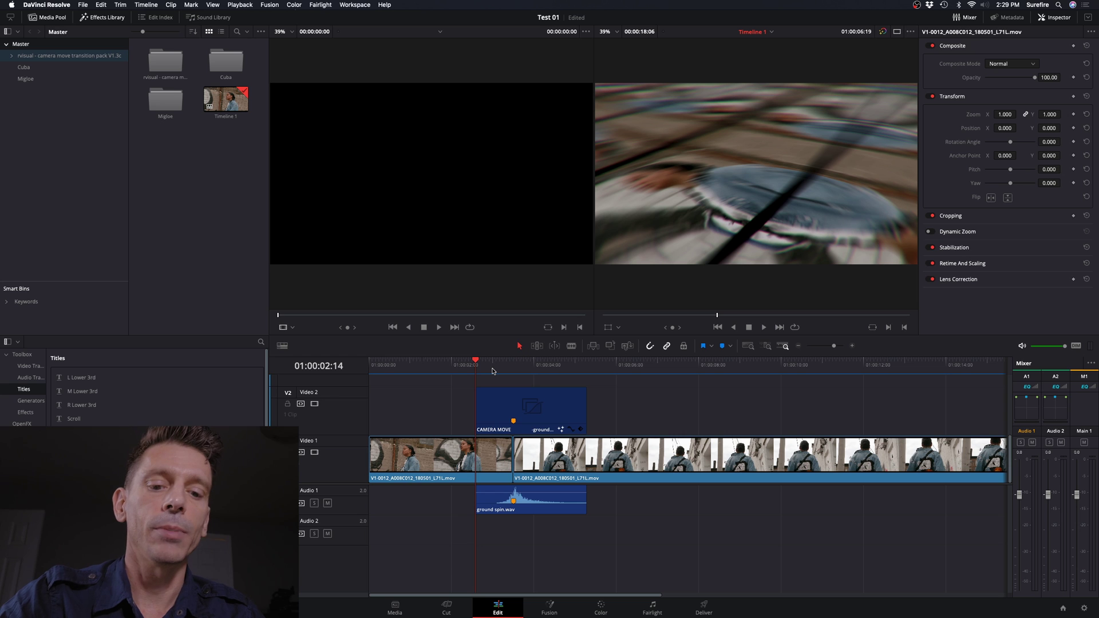
pyautogui.press('super+s')
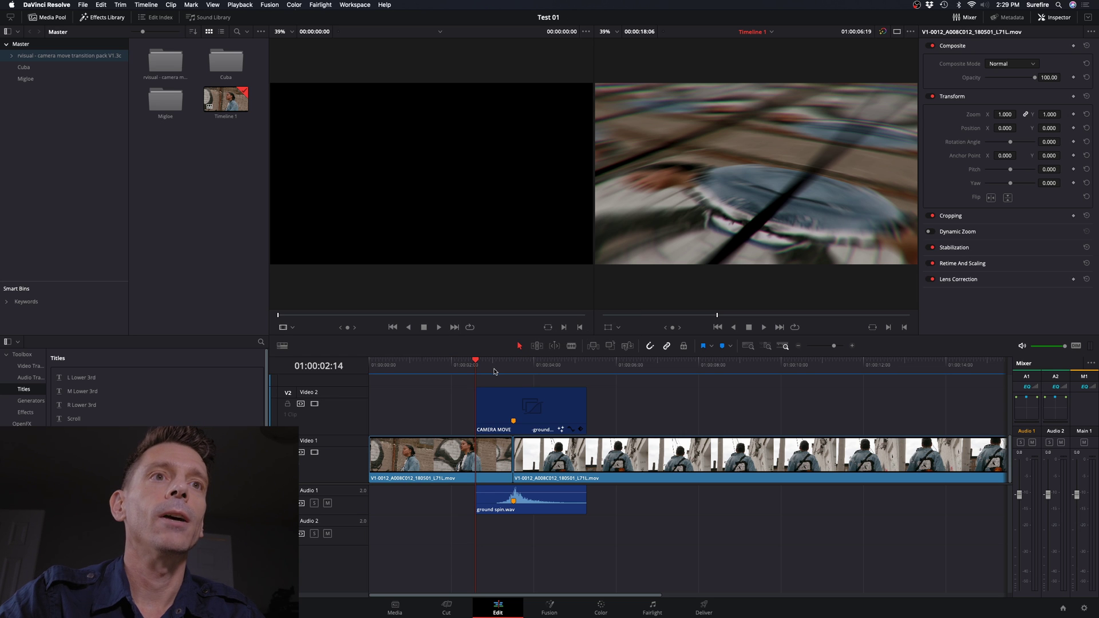
pyautogui.click(479, 458)
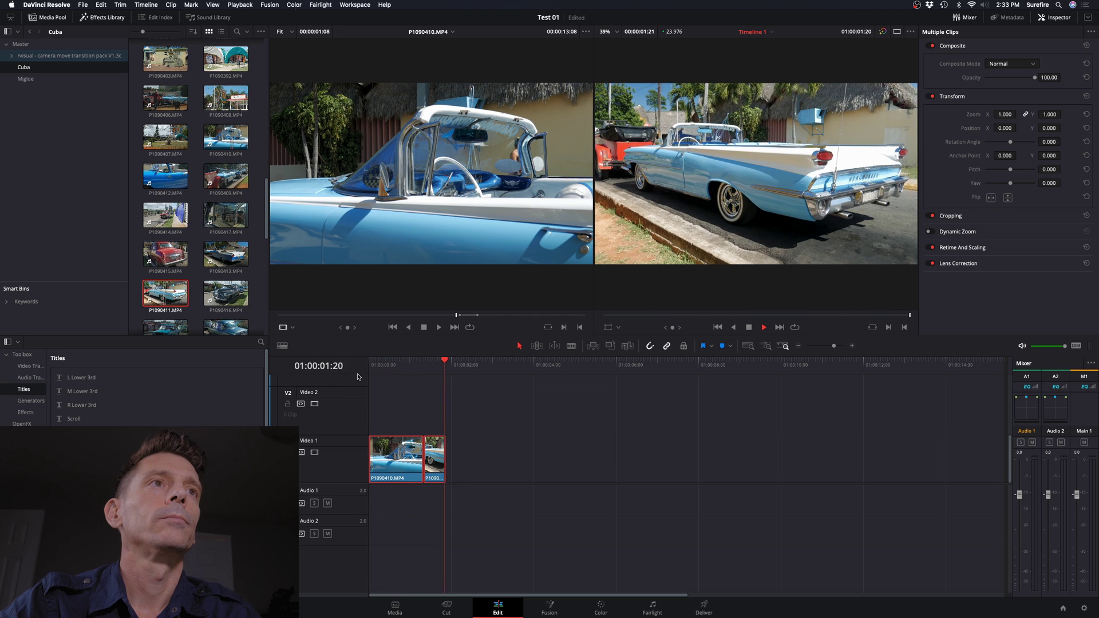
# - Jump to the car-clip cut and drop the 23.976 fps warp left transition onto it
pyautogui.press('Up')
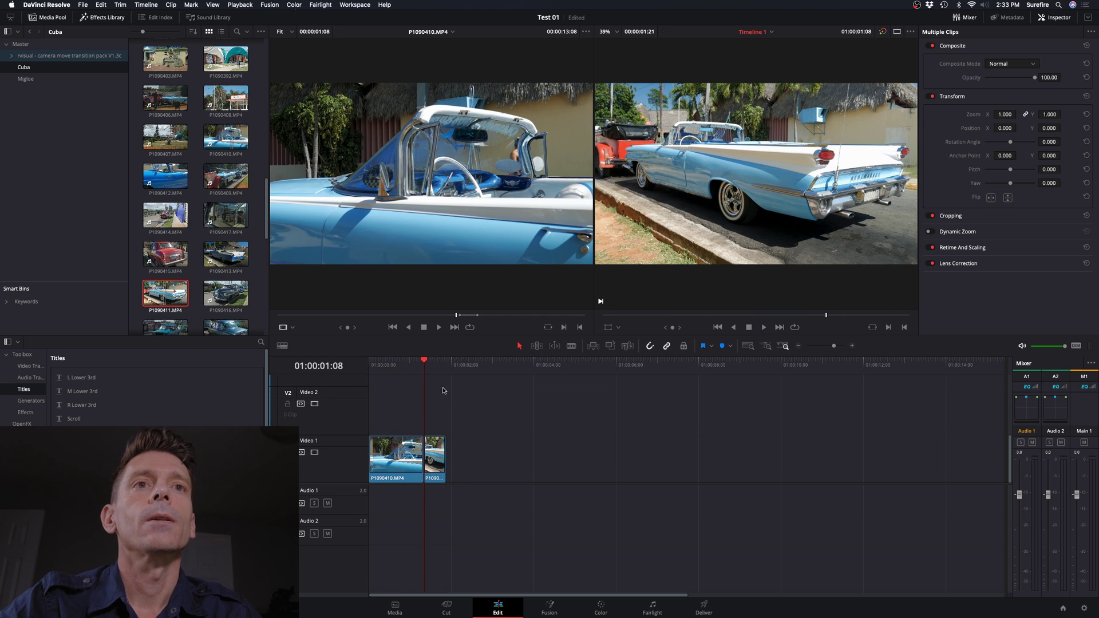
pyautogui.click(63, 55)
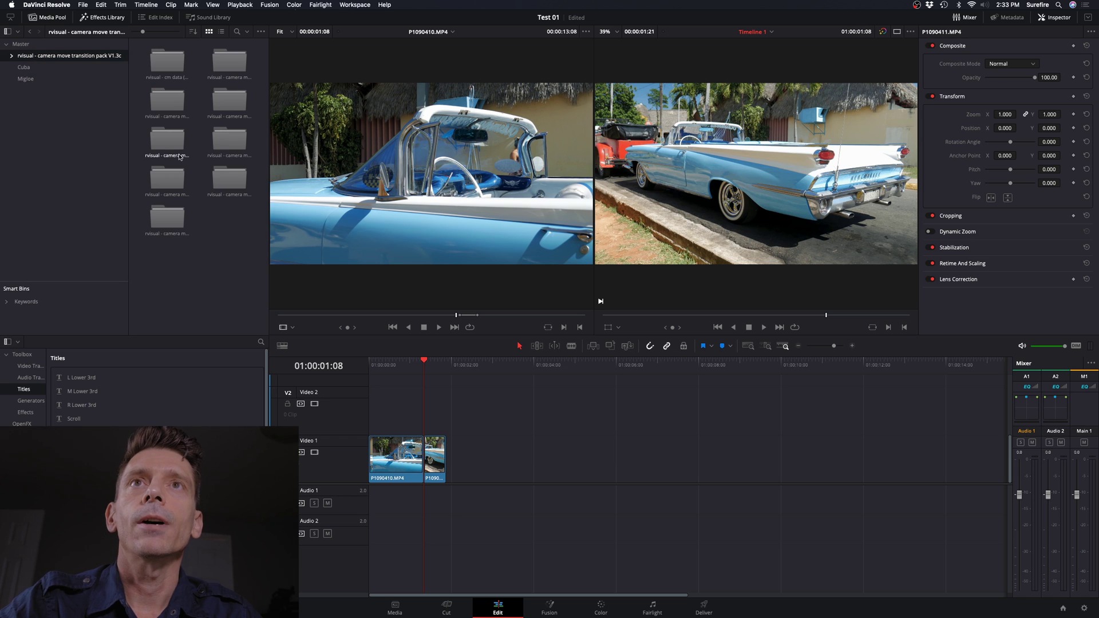
pyautogui.click(221, 32)
pyautogui.doubleClick(172, 91)
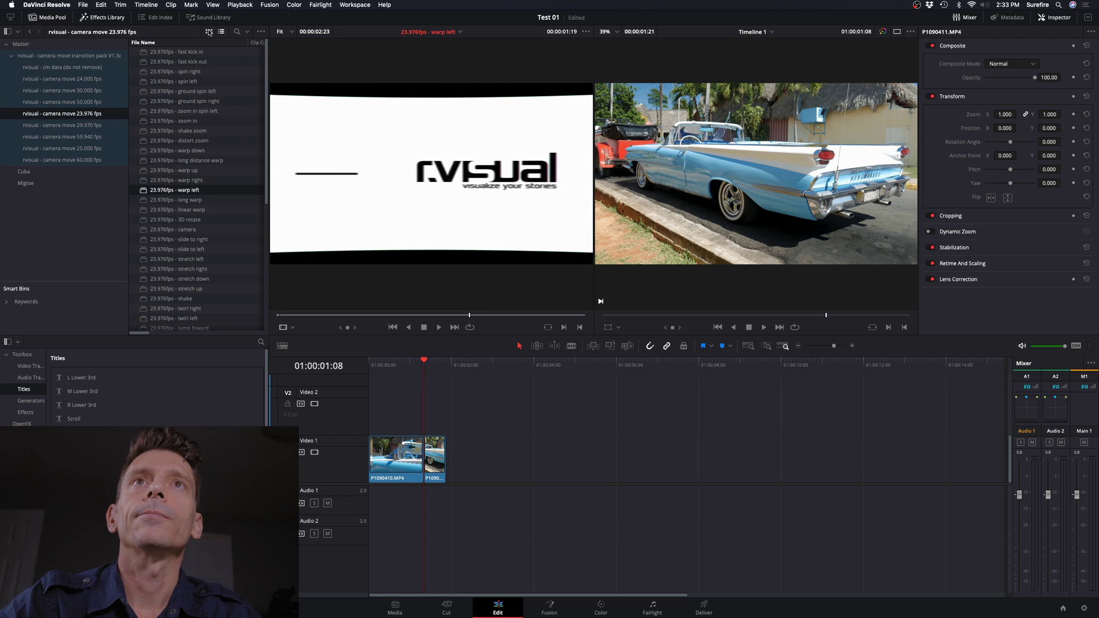
pyautogui.click(209, 32)
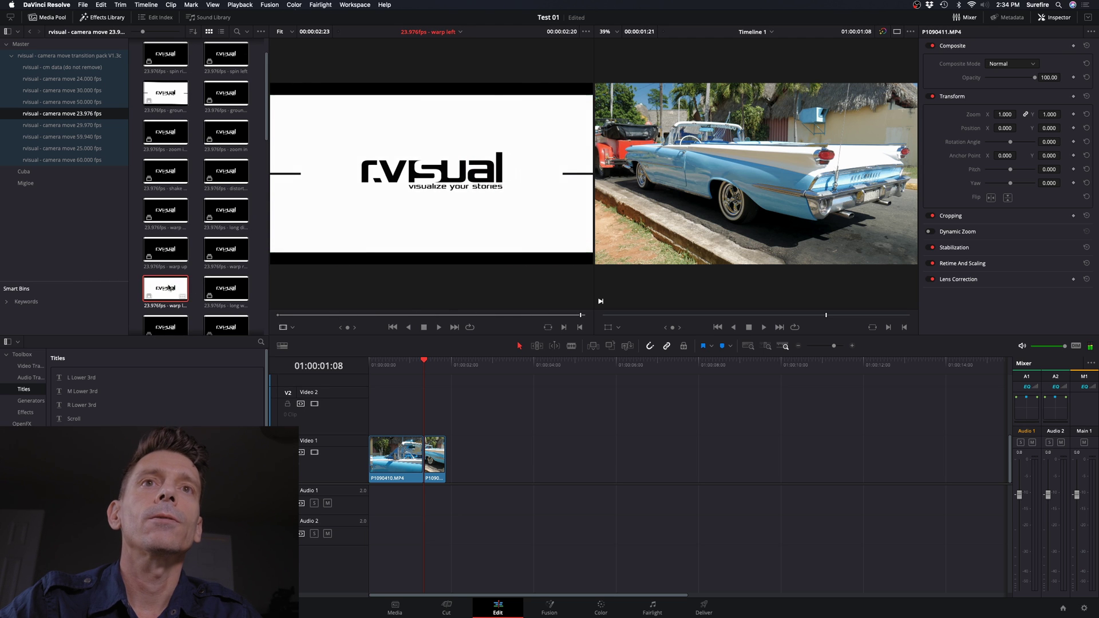
pyautogui.moveTo(169, 288); pyautogui.dragTo(390, 412)
# - Delete the extra warp left.mp4 clip from Video 4, park the playhead at the 01:00:01:08 cut, and save
pyautogui.scroll(3, 418, 413)
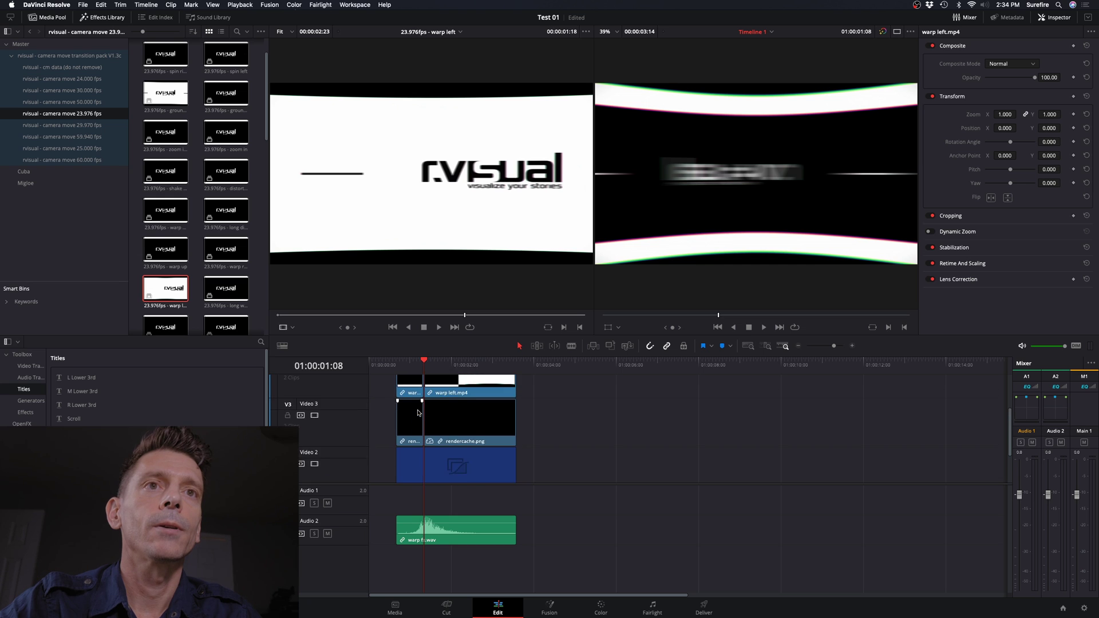
pyautogui.click(496, 431)
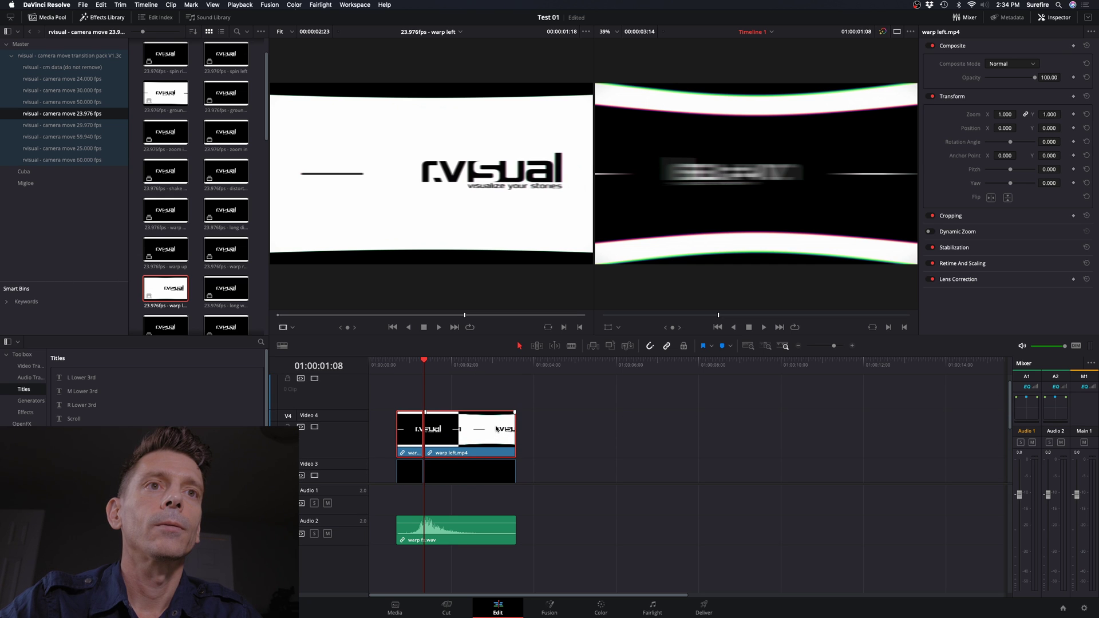
pyautogui.press('Delete')
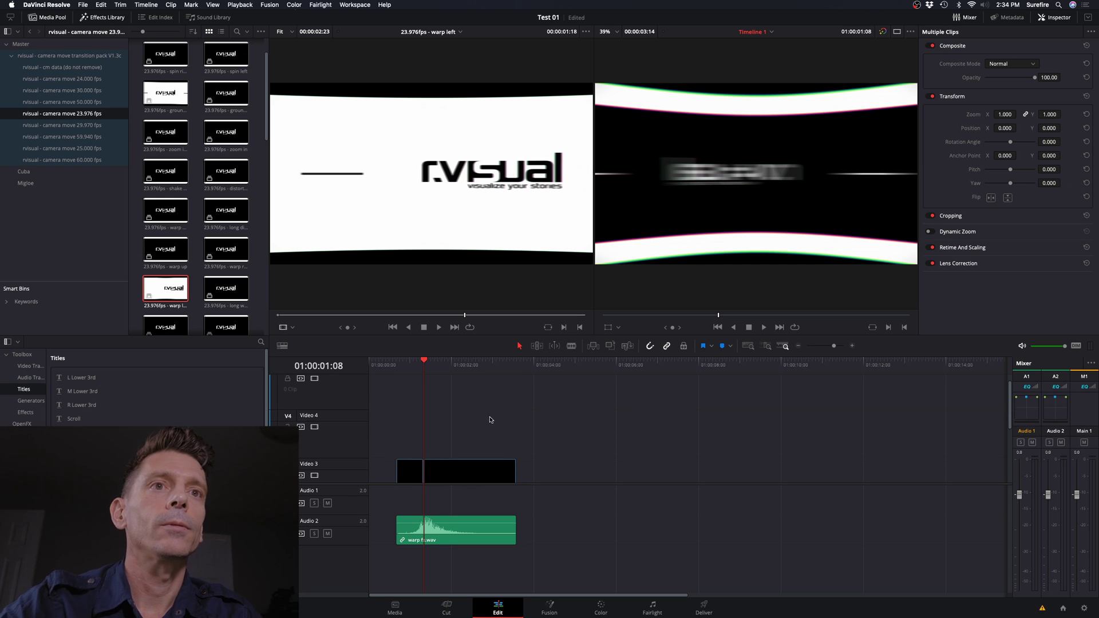
pyautogui.scroll(-2, 491, 423)
pyautogui.scroll(-2, 489, 419)
pyautogui.click(397, 362)
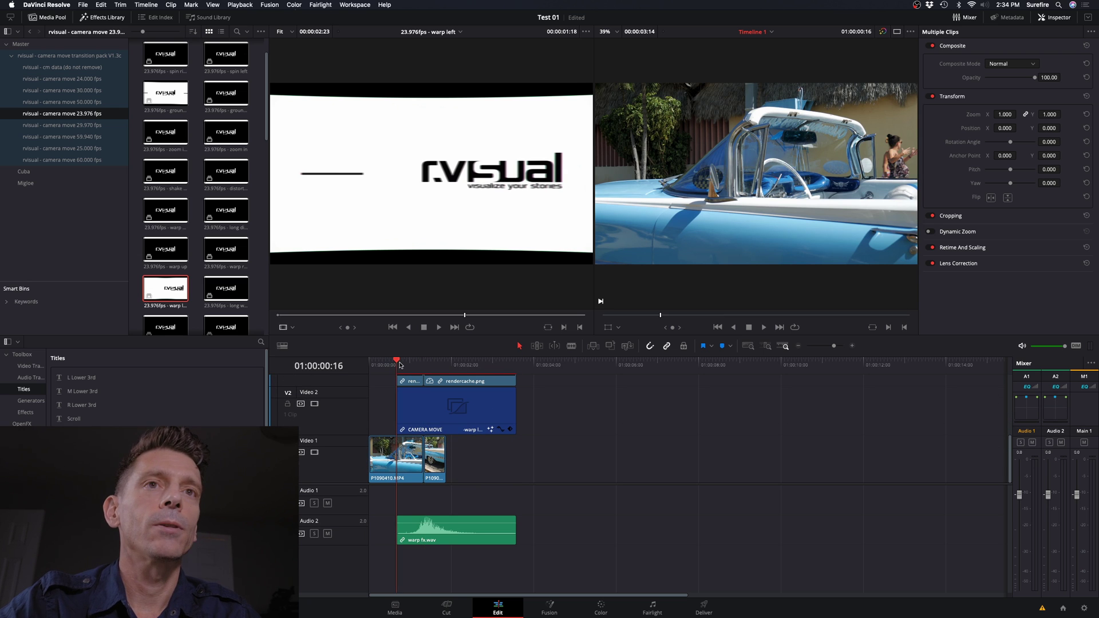
pyautogui.moveTo(400, 365); pyautogui.dragTo(420, 366)
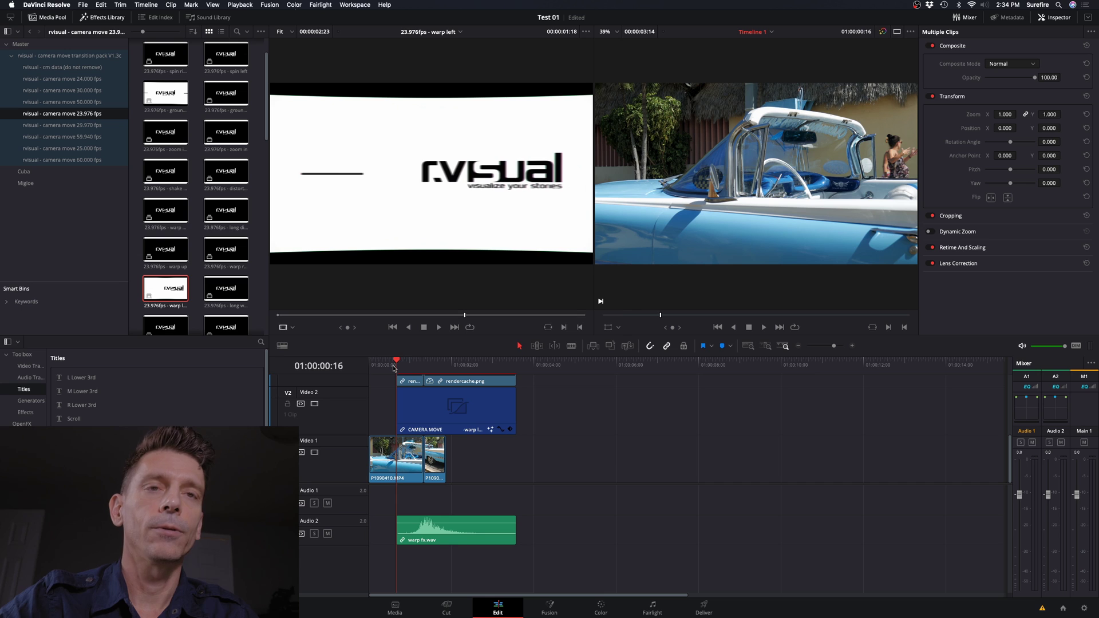
pyautogui.press('super+s')
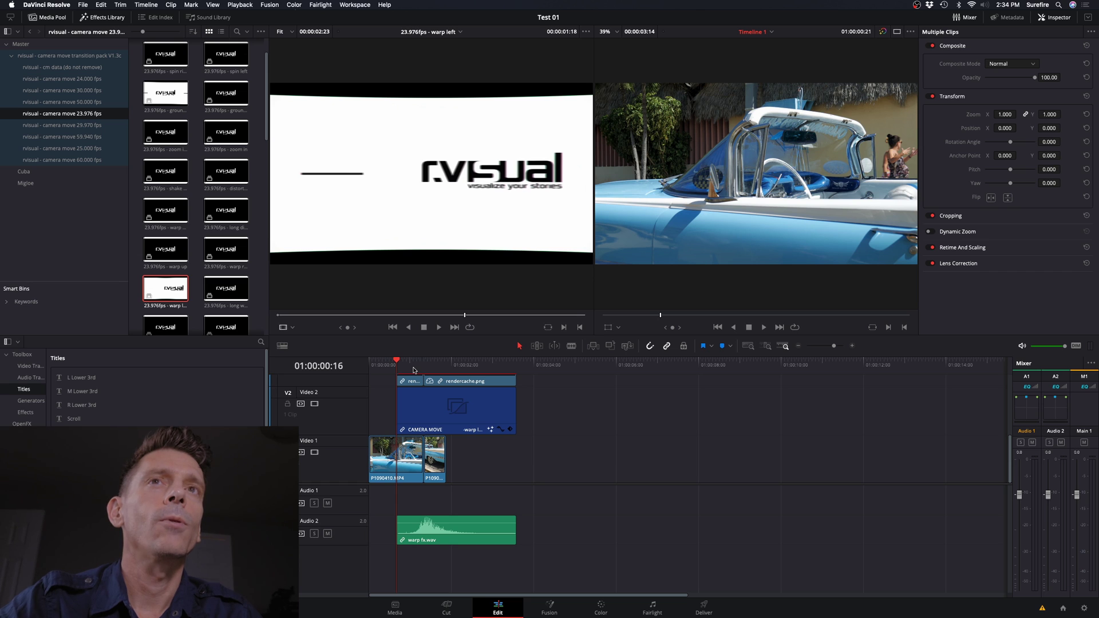
# - Play the timeline through the warp left transition over the car-clip cut
pyautogui.press('space')
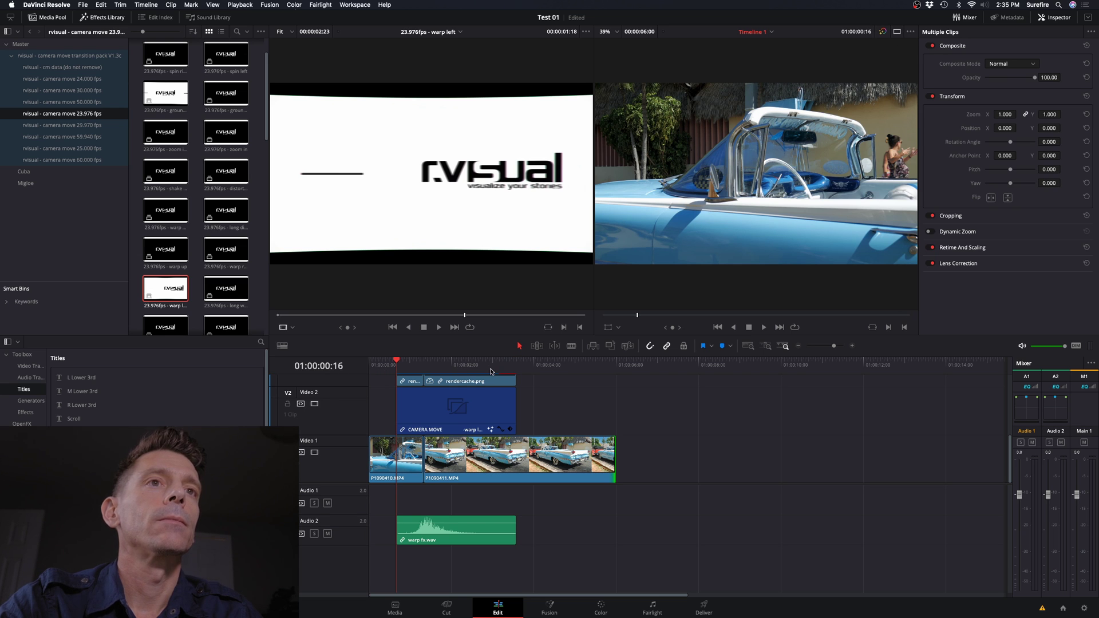
pyautogui.press('space')
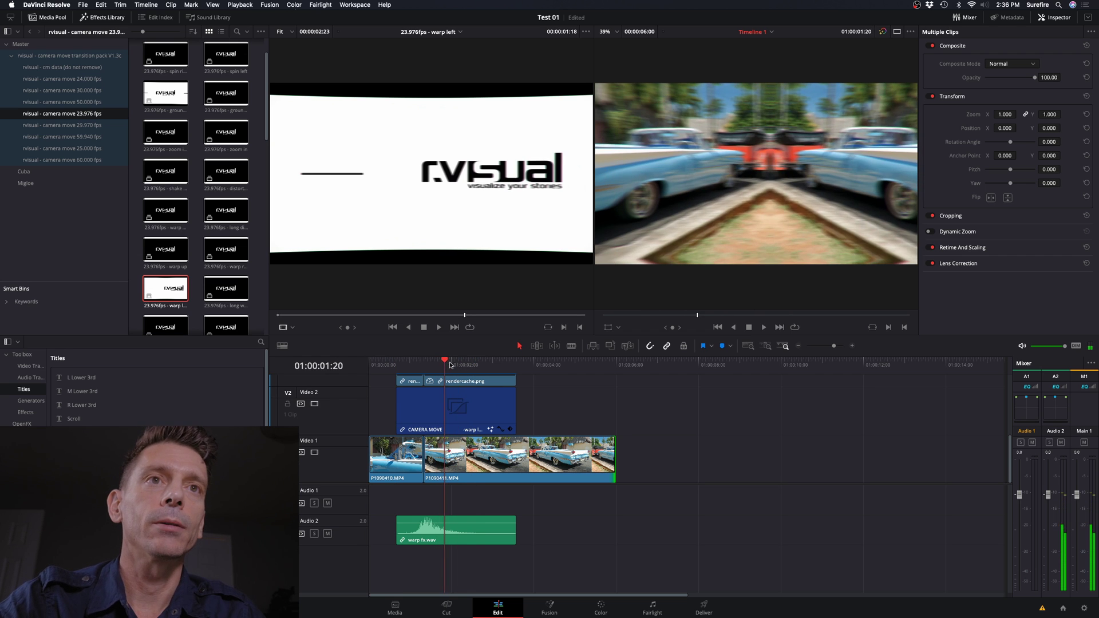
pyautogui.moveTo(450, 364); pyautogui.dragTo(338, 373)
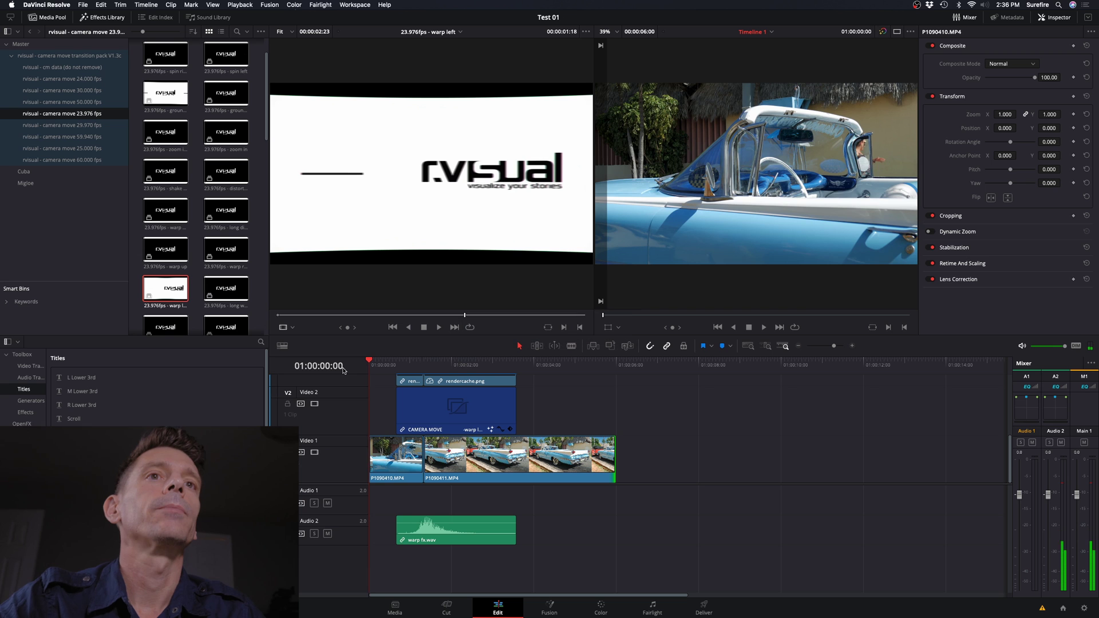
pyautogui.press('space')
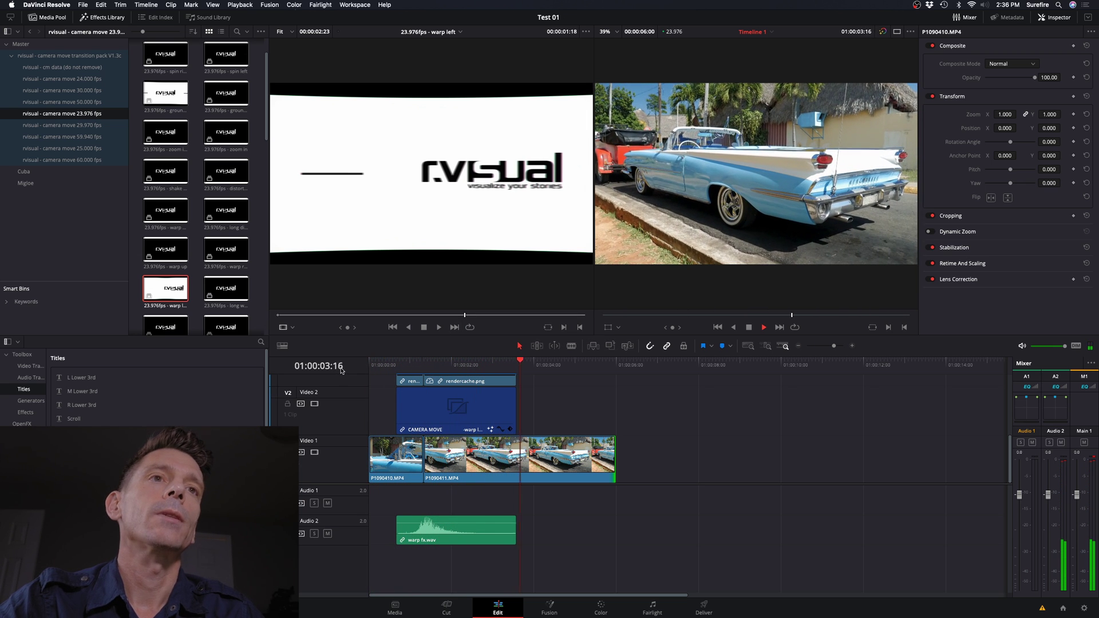
pyautogui.press('space')
pyautogui.press('Home')
pyautogui.press('space')
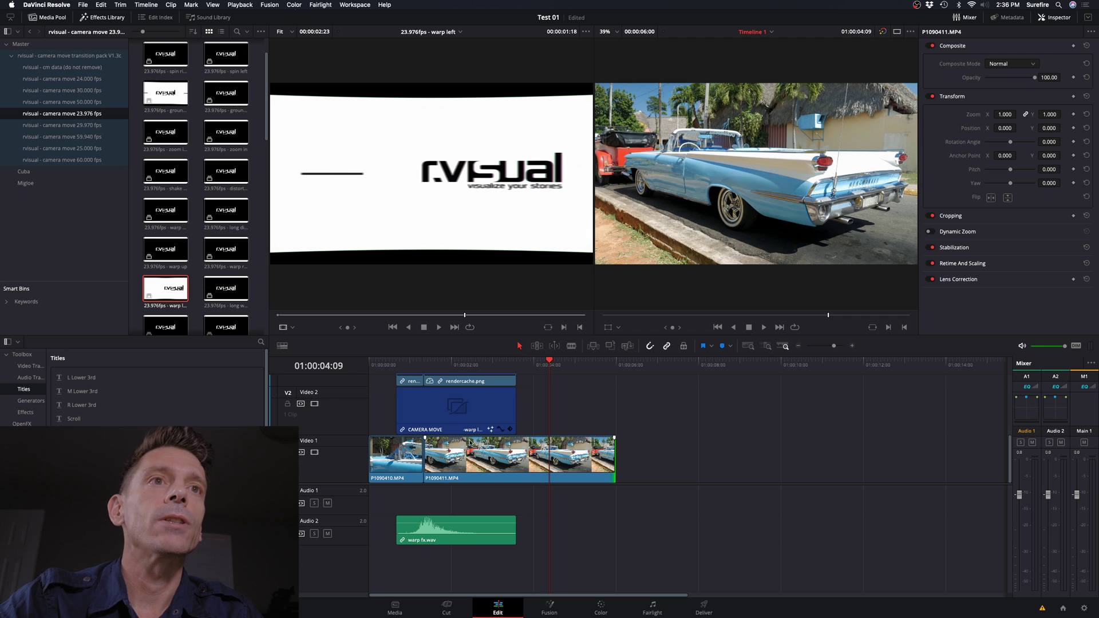
pyautogui.click(387, 365)
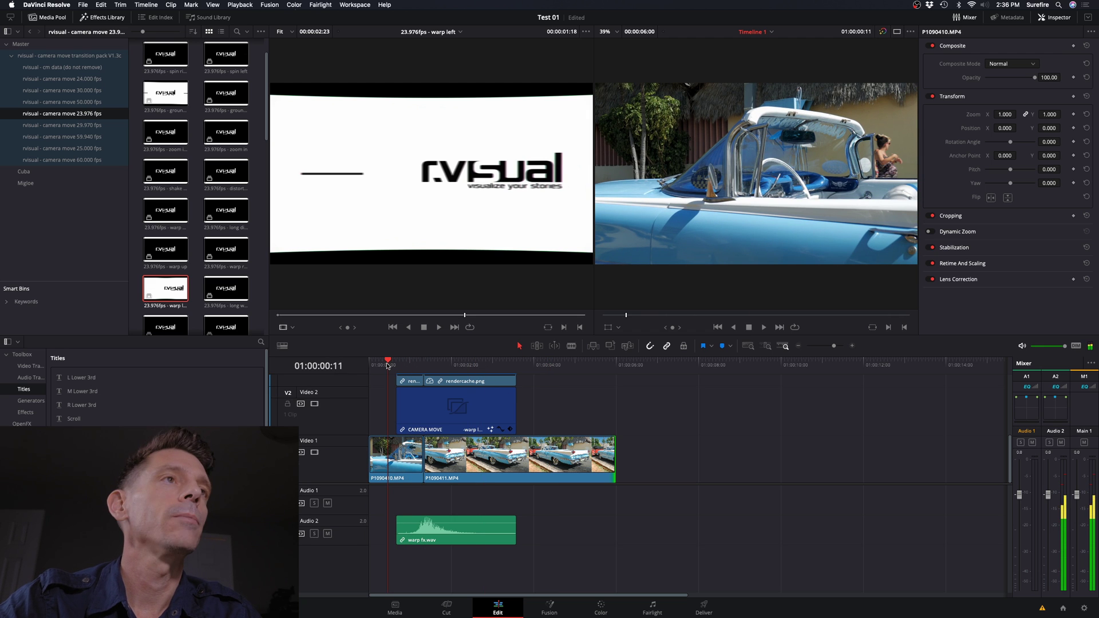
pyautogui.press('space')
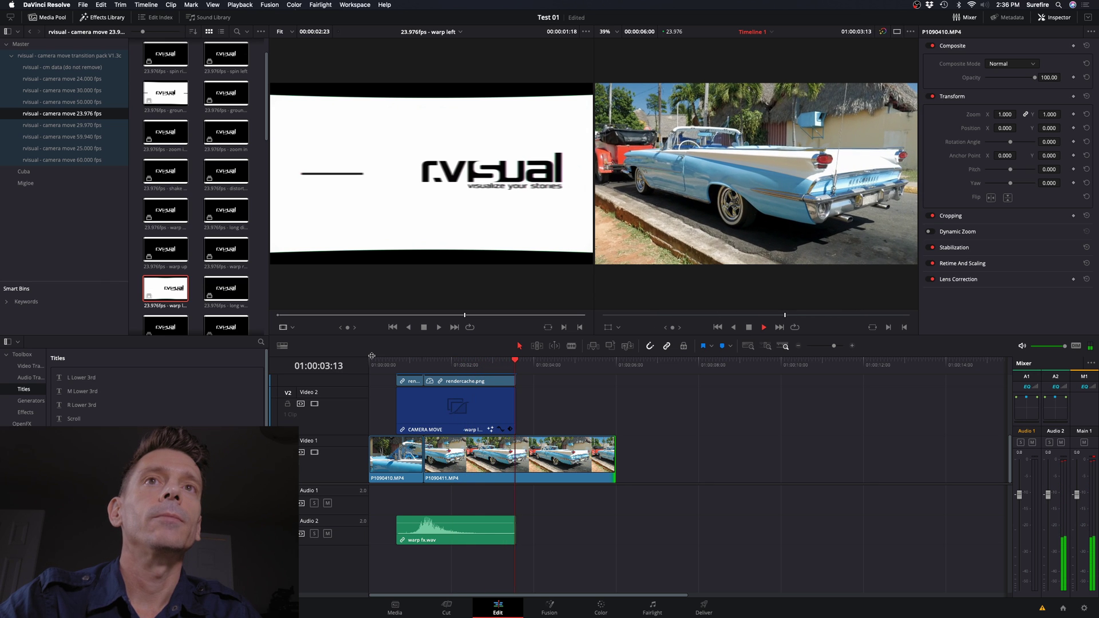
pyautogui.press('space')
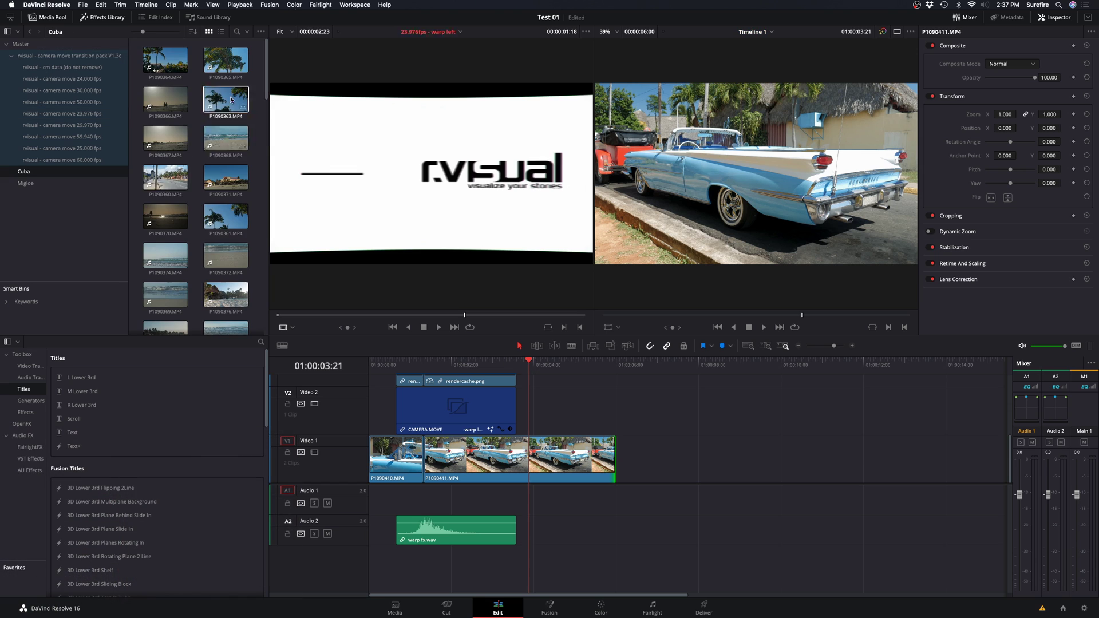
# - Append Cuba clips P1090360, P1090405 and P1090423 to the timeline end, then preview P1090427
pyautogui.click(166, 178)
pyautogui.hotkey('shift', 'F12')
pyautogui.scroll(-5, 195, 188)
pyautogui.click(226, 252)
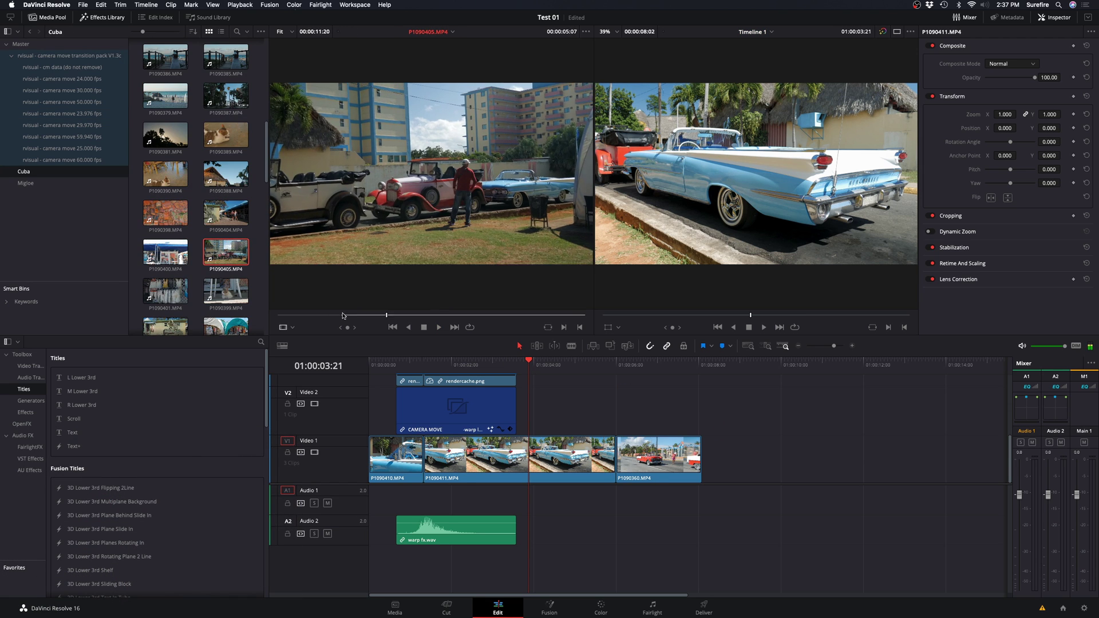
pyautogui.hotkey('shift', 'F12')
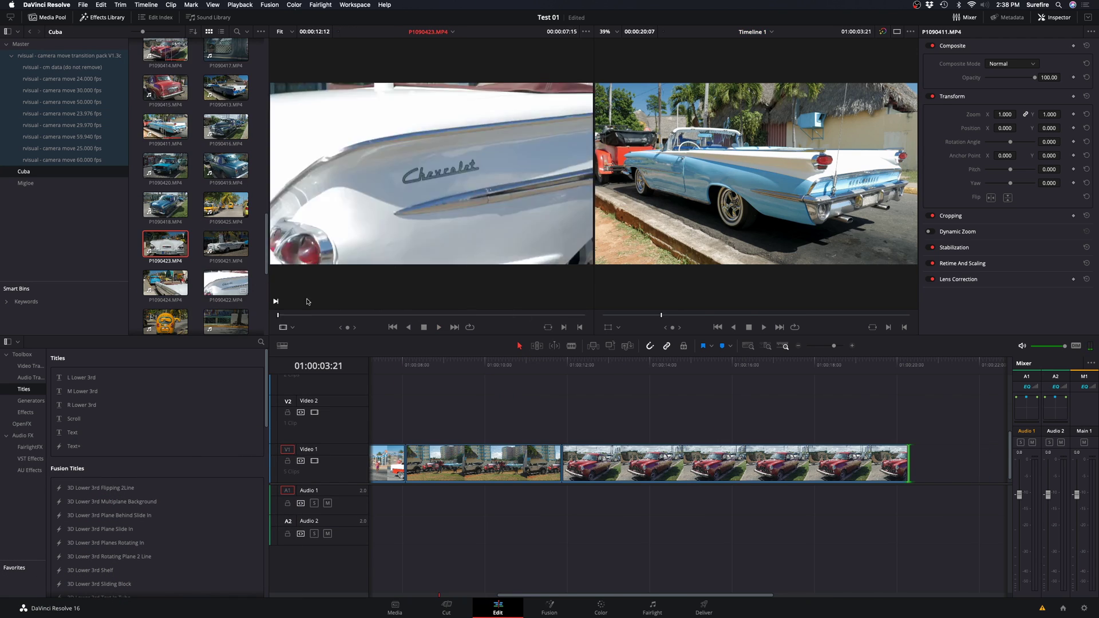
pyautogui.hotkey('shift', 'F12')
pyautogui.scroll(-3, 194, 189)
pyautogui.click(166, 273)
pyautogui.press('space')
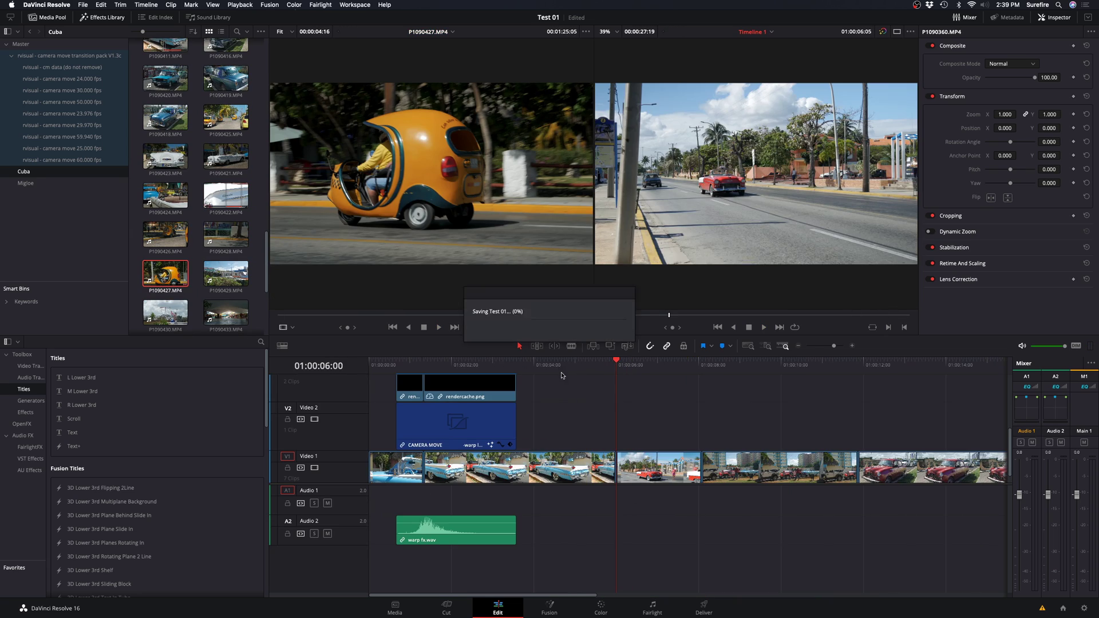
# - From the rvisual 23.976 fps bin, place zoom in and distort transitions over the next two cuts
pyautogui.click(62, 113)
pyautogui.moveTo(227, 177); pyautogui.dragTo(603, 444)
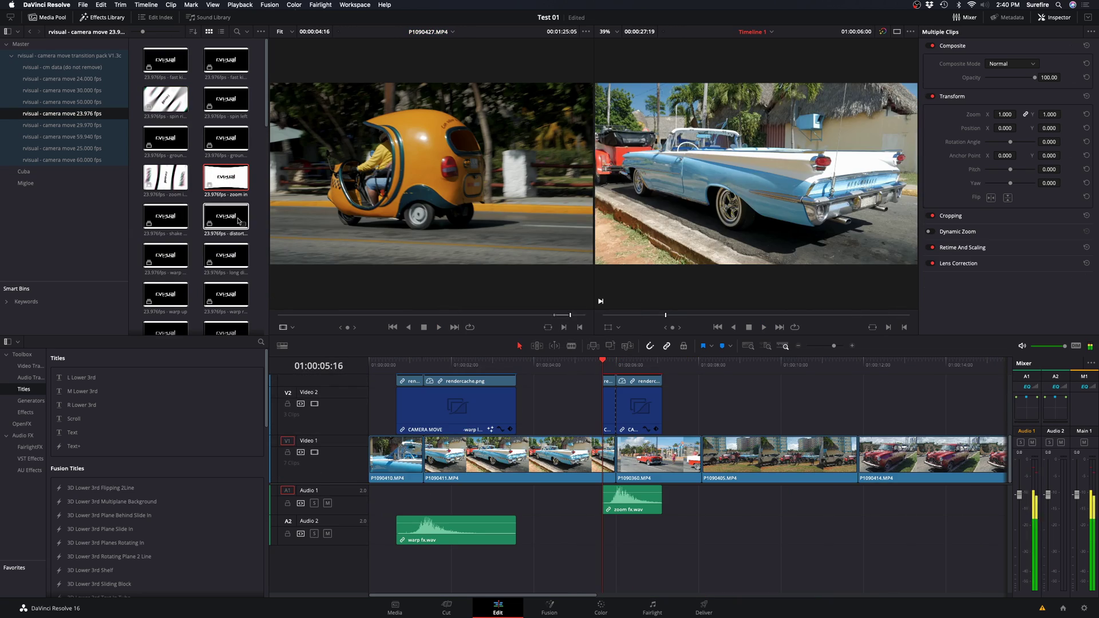
pyautogui.moveTo(226, 216); pyautogui.dragTo(718, 400)
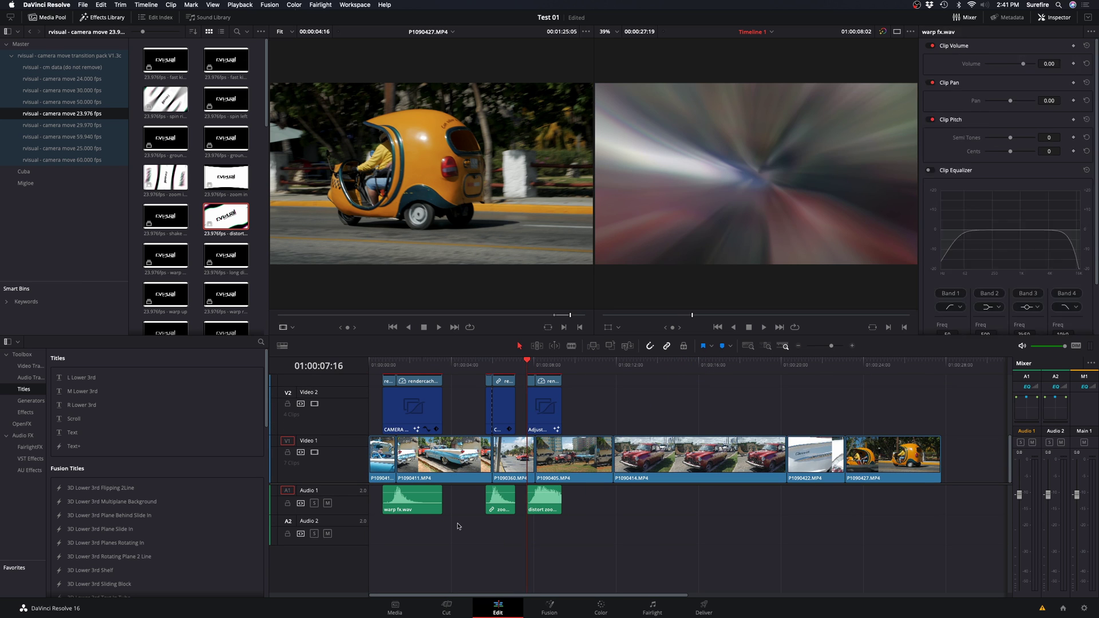
# - Place warp down and another warp camera-move transition from the rvisual bin over the later cuts
pyautogui.click(159, 262)
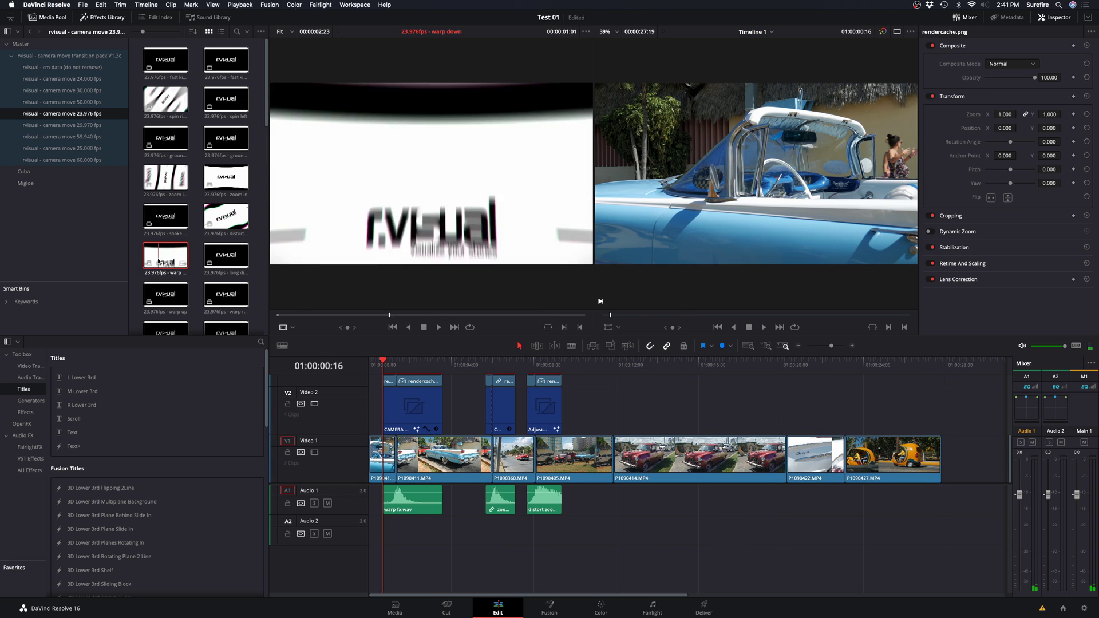
pyautogui.moveTo(159, 262); pyautogui.dragTo(604, 413)
pyautogui.moveTo(226, 294); pyautogui.dragTo(777, 424)
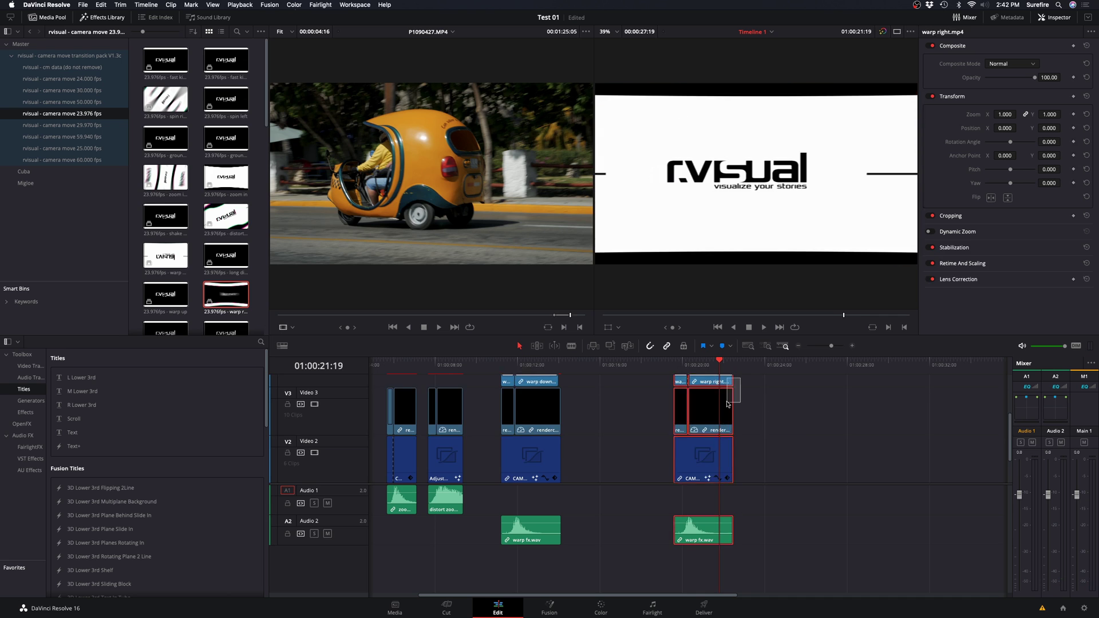
pyautogui.click(179, 235)
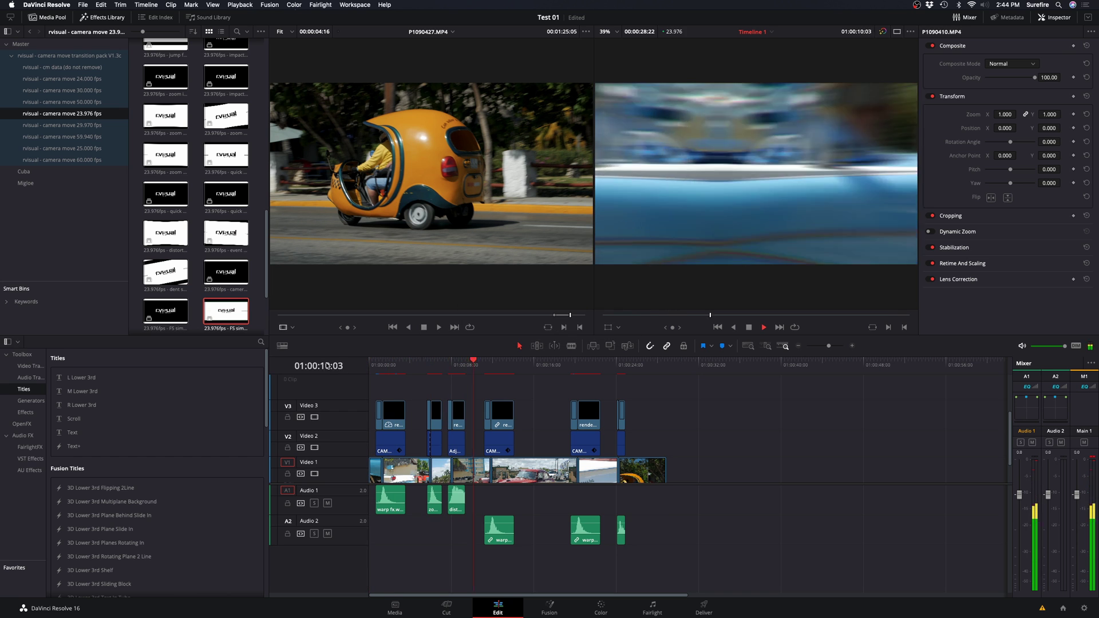
# - Link the transition sound-effect clips, gather them on Audio 1, and preview the edit
pyautogui.rightClick(507, 522)
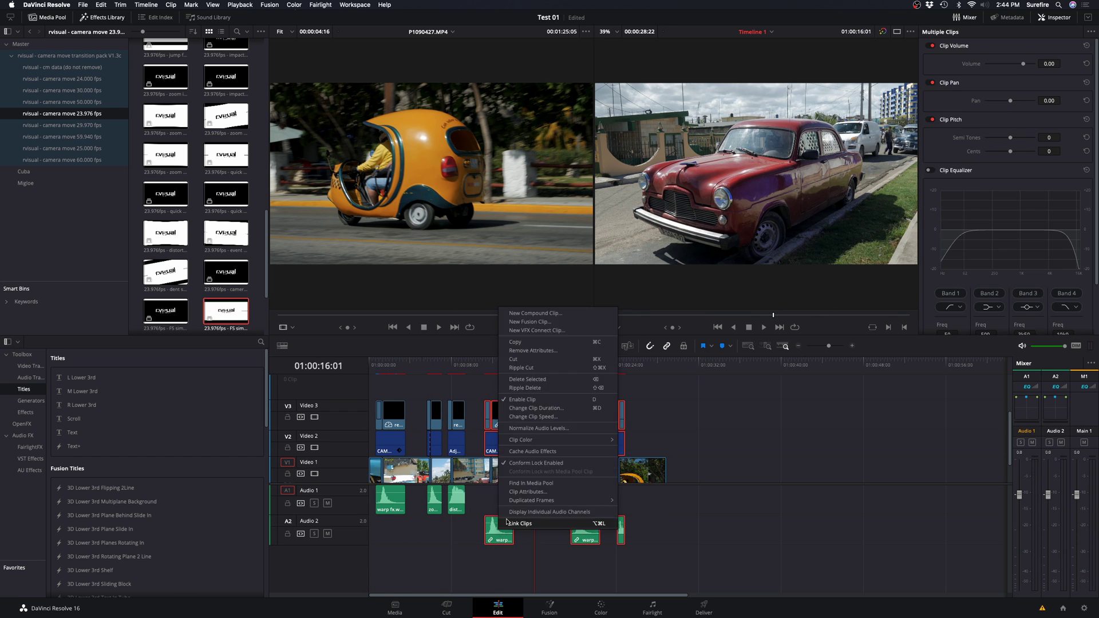
pyautogui.click(506, 522)
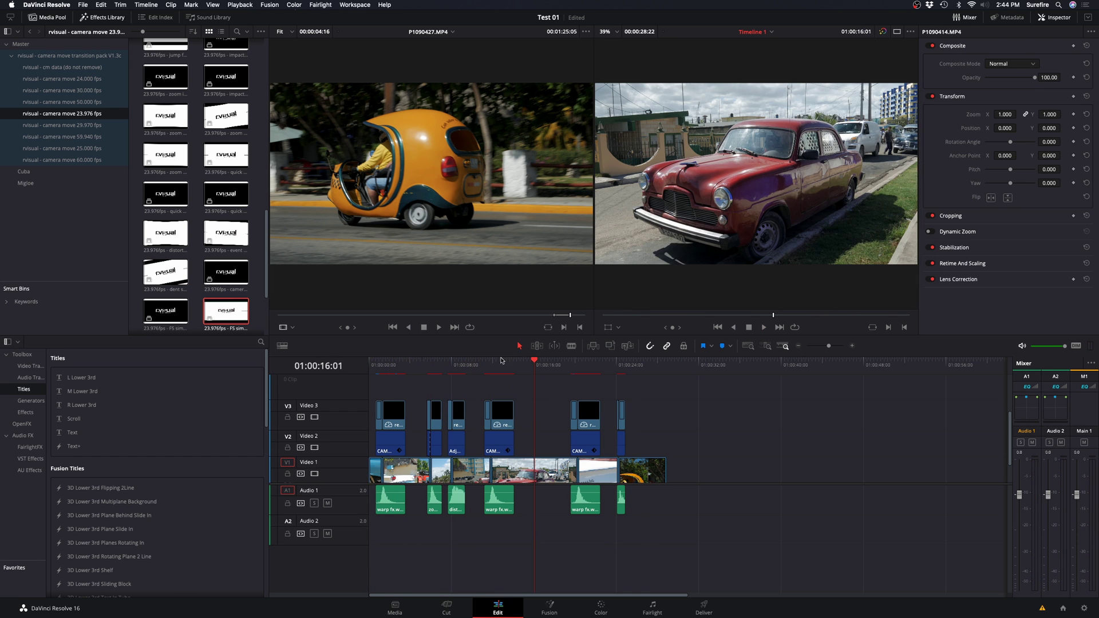
pyautogui.press('space')
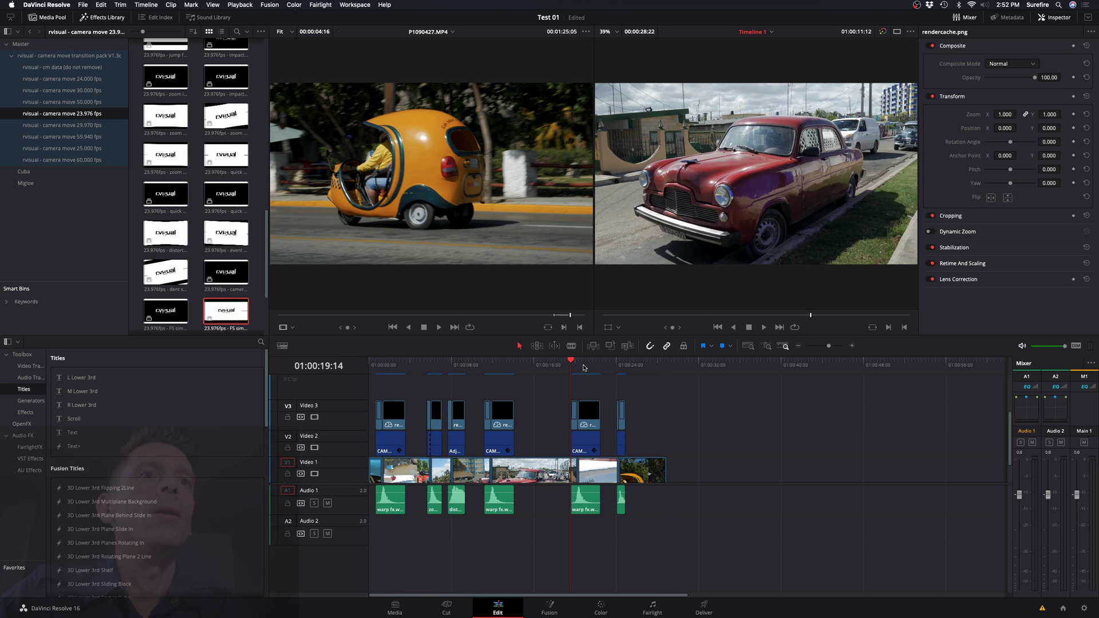
pyautogui.moveTo(578, 362); pyautogui.dragTo(368, 363)
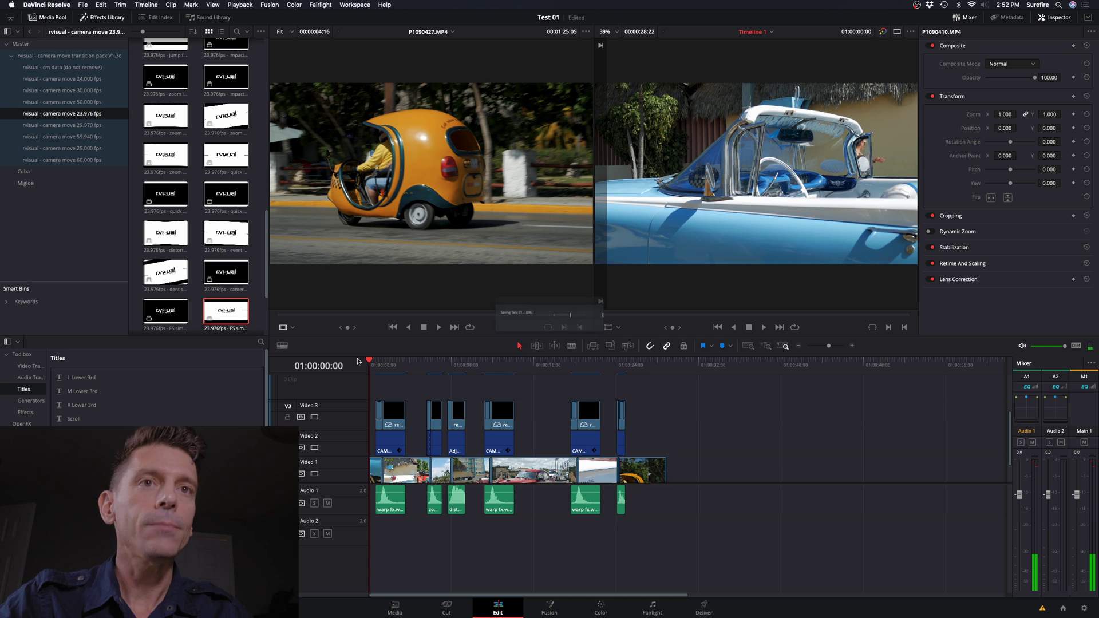
pyautogui.press('space')
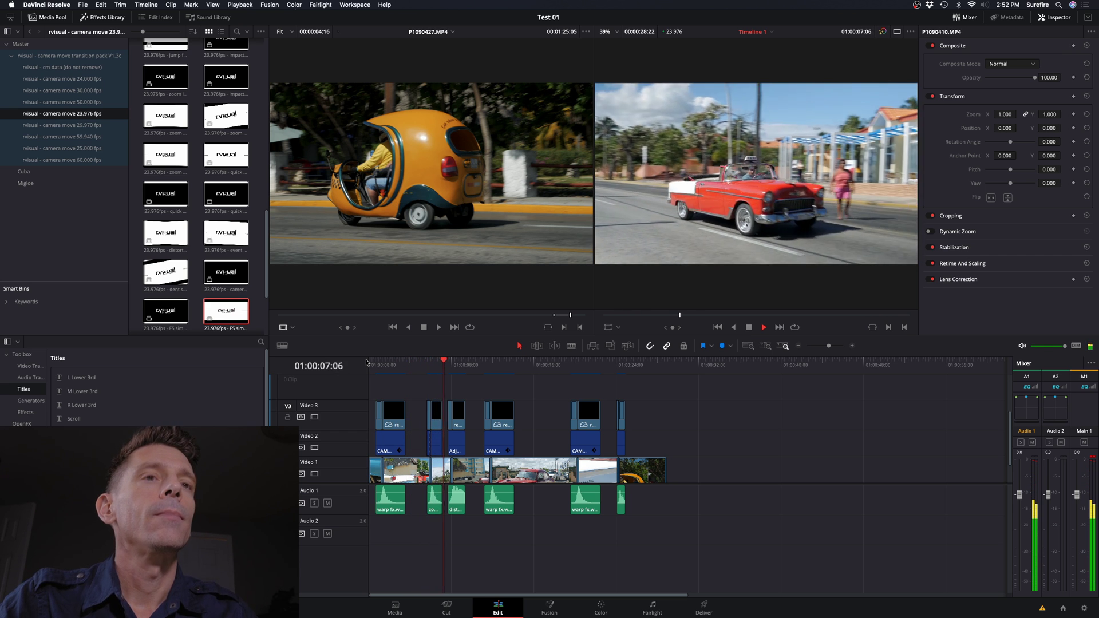
pyautogui.click(427, 365)
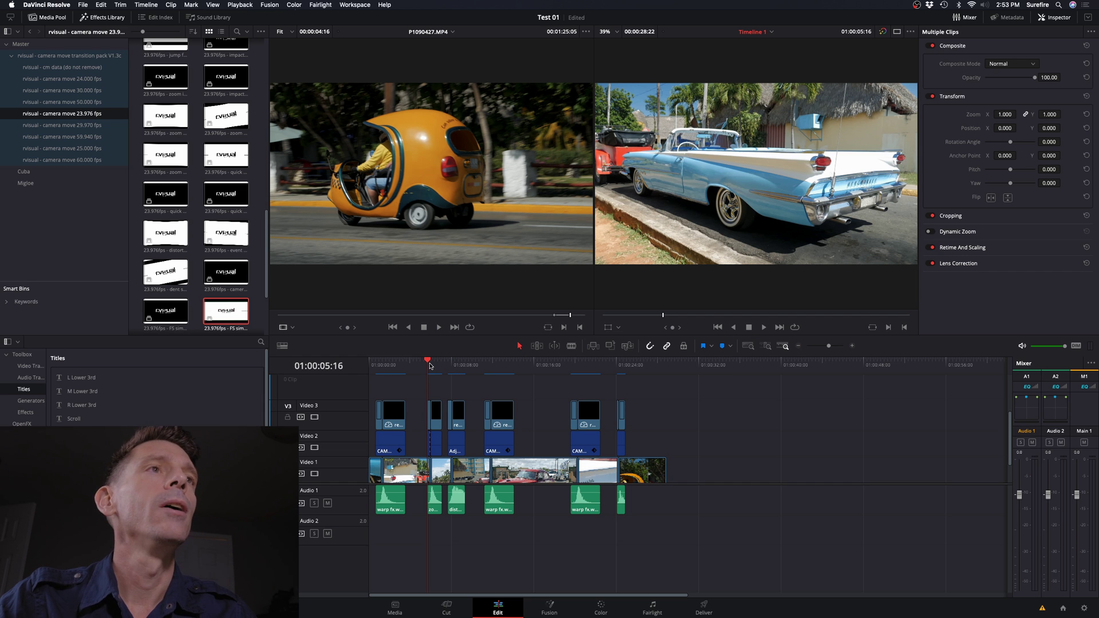
pyautogui.press('space')
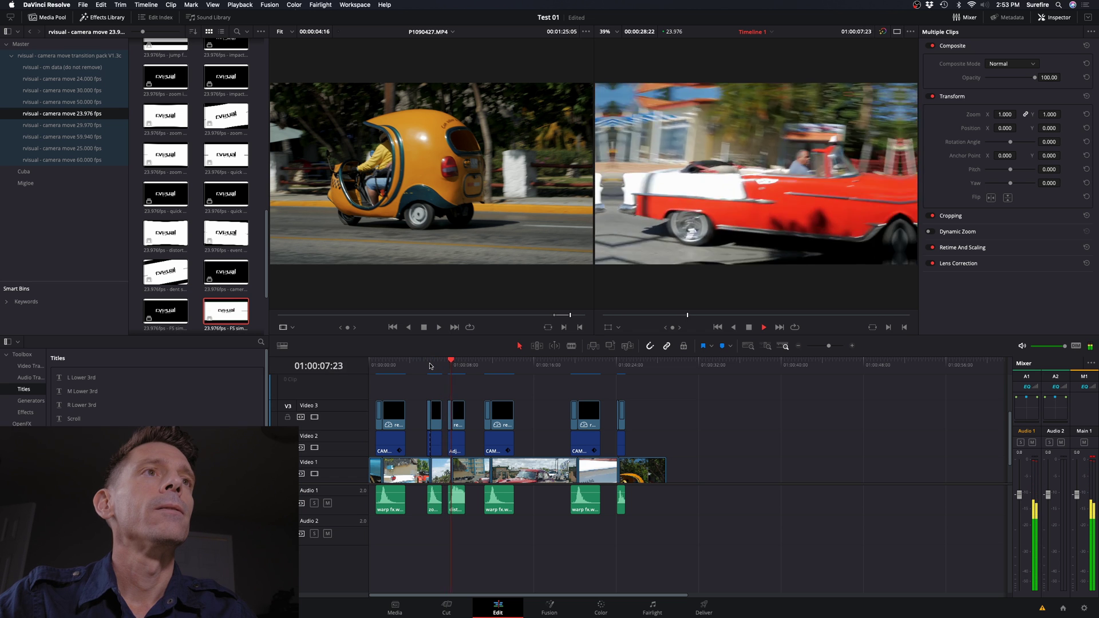
pyautogui.click(448, 367)
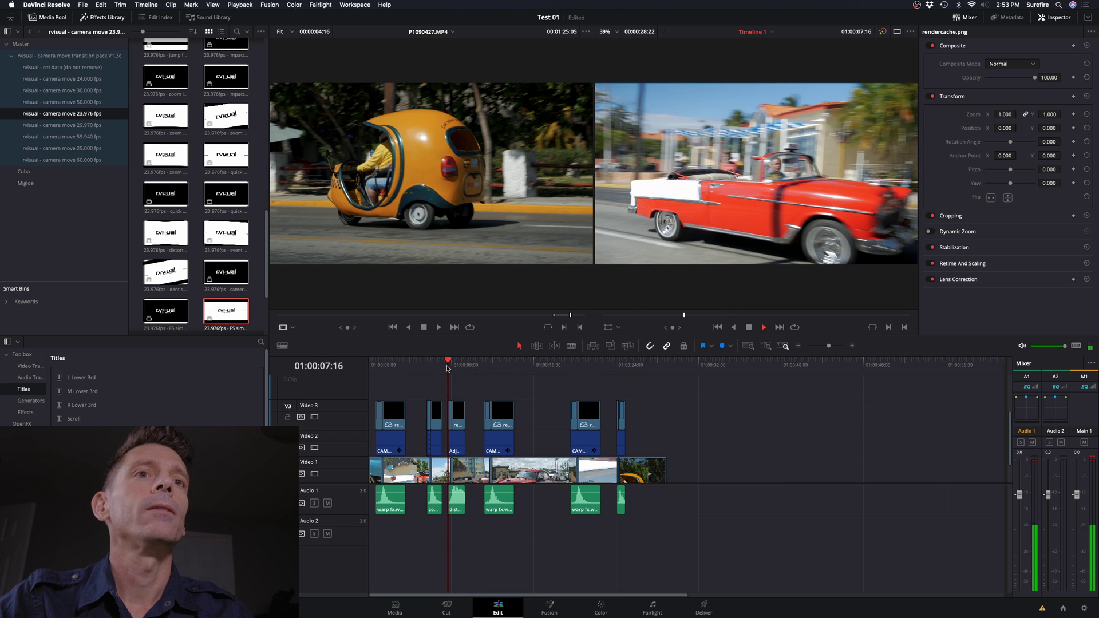
pyautogui.press('space')
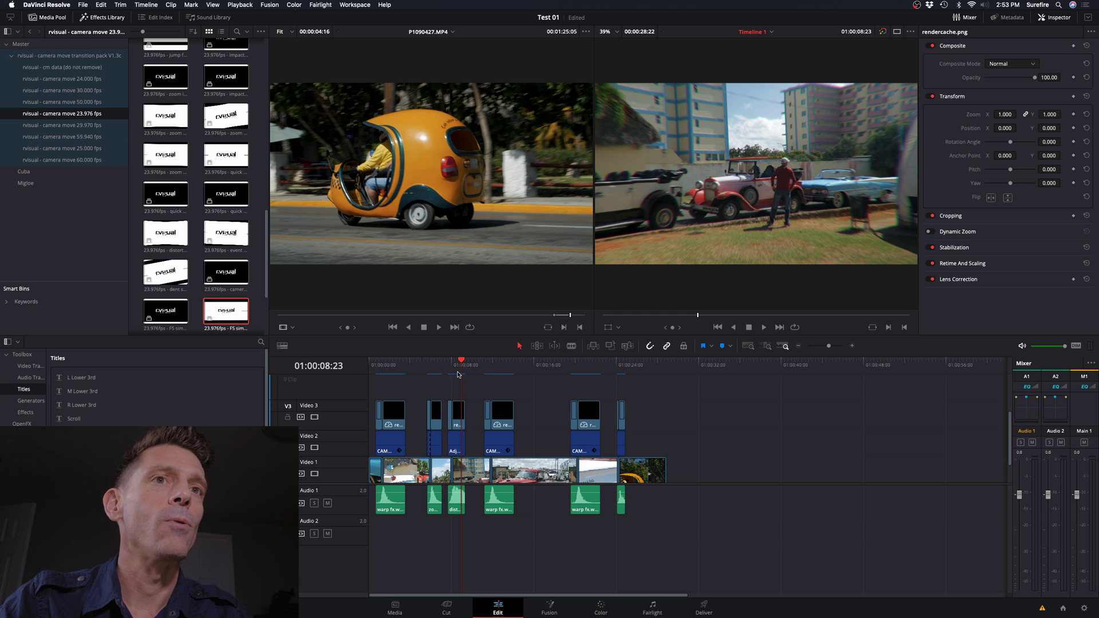
pyautogui.click(448, 366)
pyautogui.press('space')
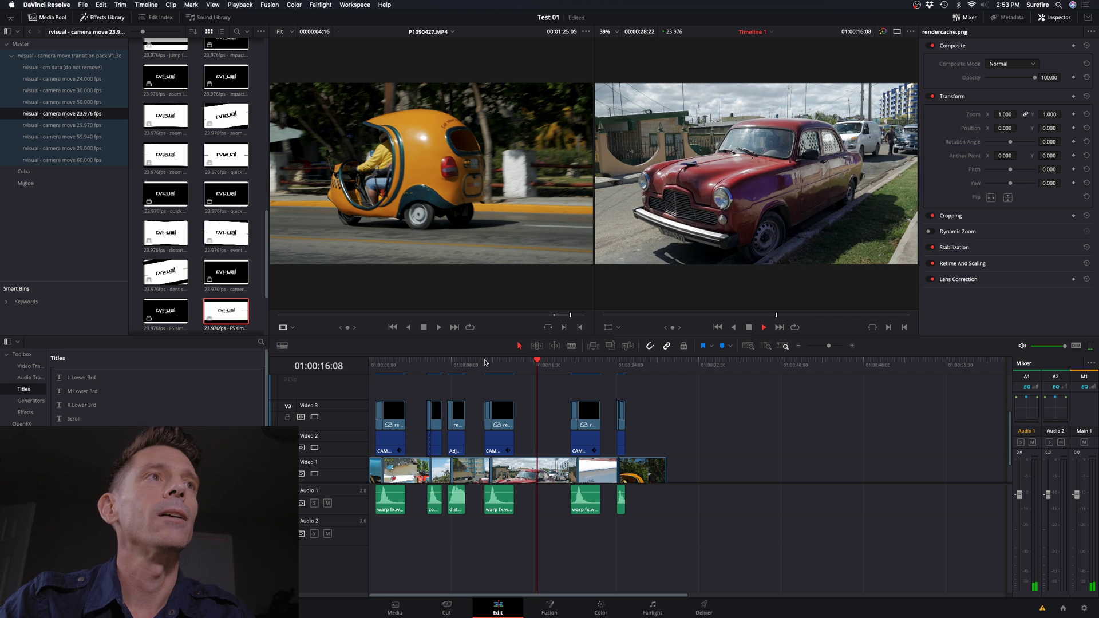
pyautogui.press('space')
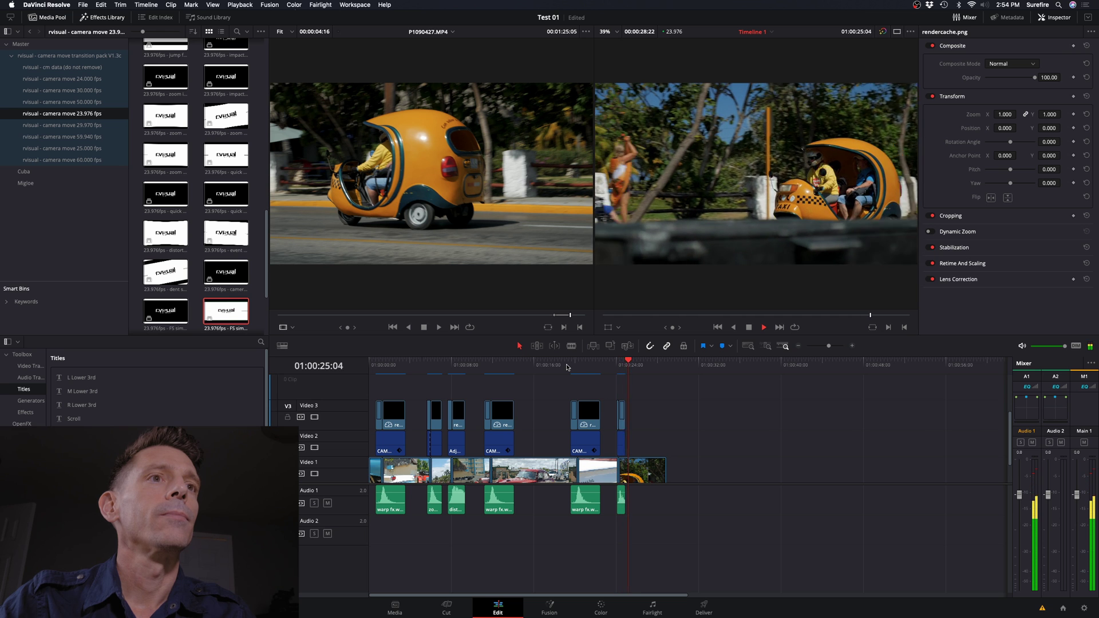
pyautogui.press('space')
pyautogui.click(618, 369)
pyautogui.press('space')
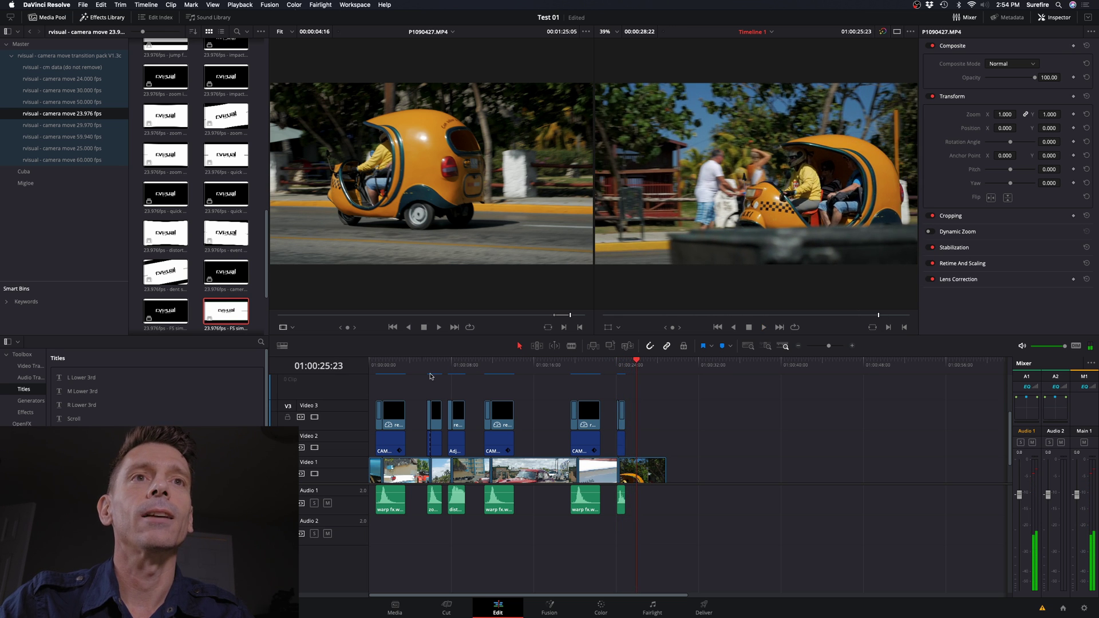
pyautogui.click(426, 375)
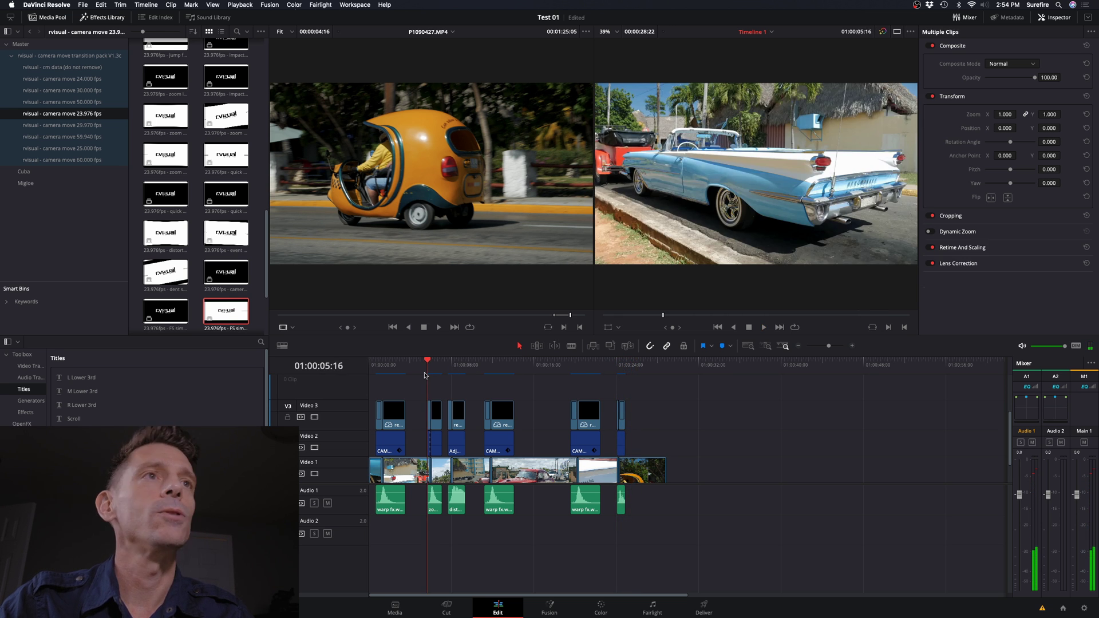
pyautogui.click(615, 369)
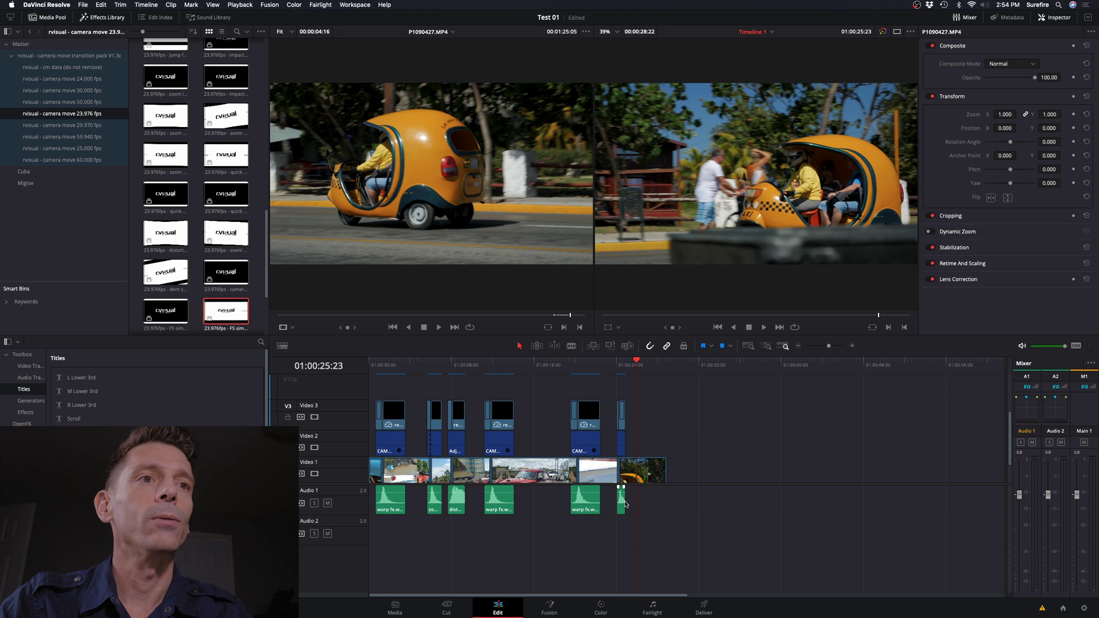
pyautogui.press('space')
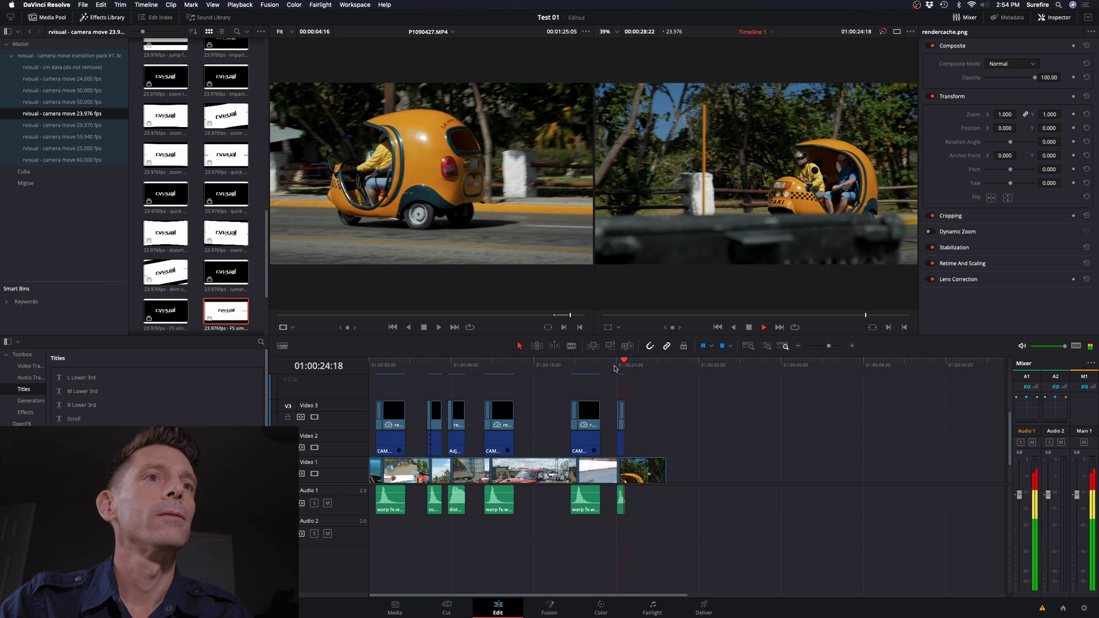
pyautogui.click(572, 366)
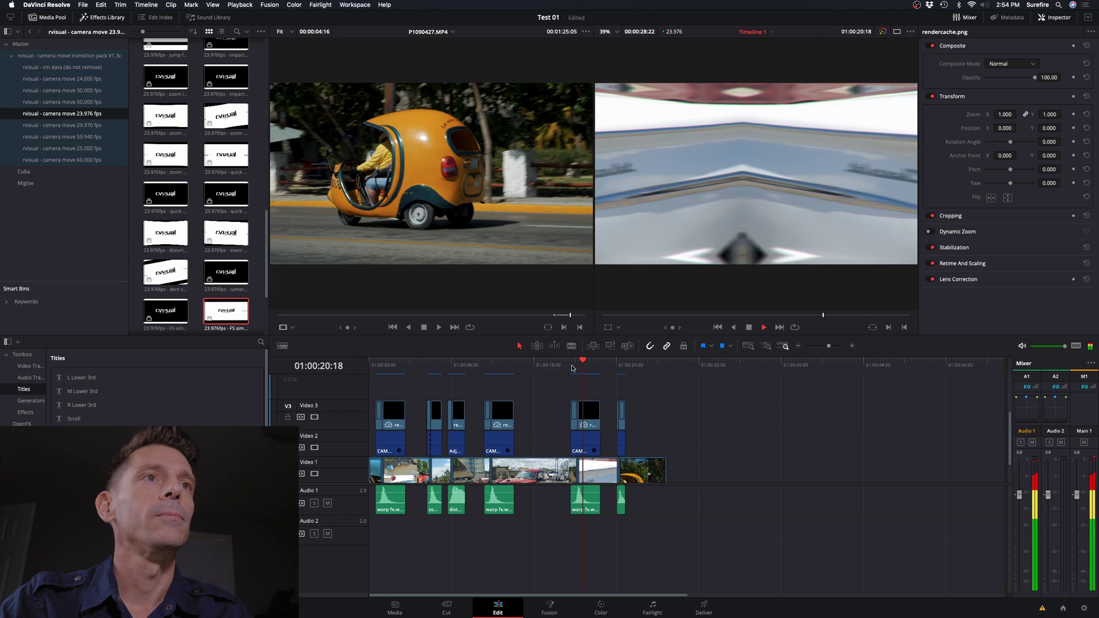
pyautogui.press('space')
pyautogui.click(431, 366)
pyautogui.press('space')
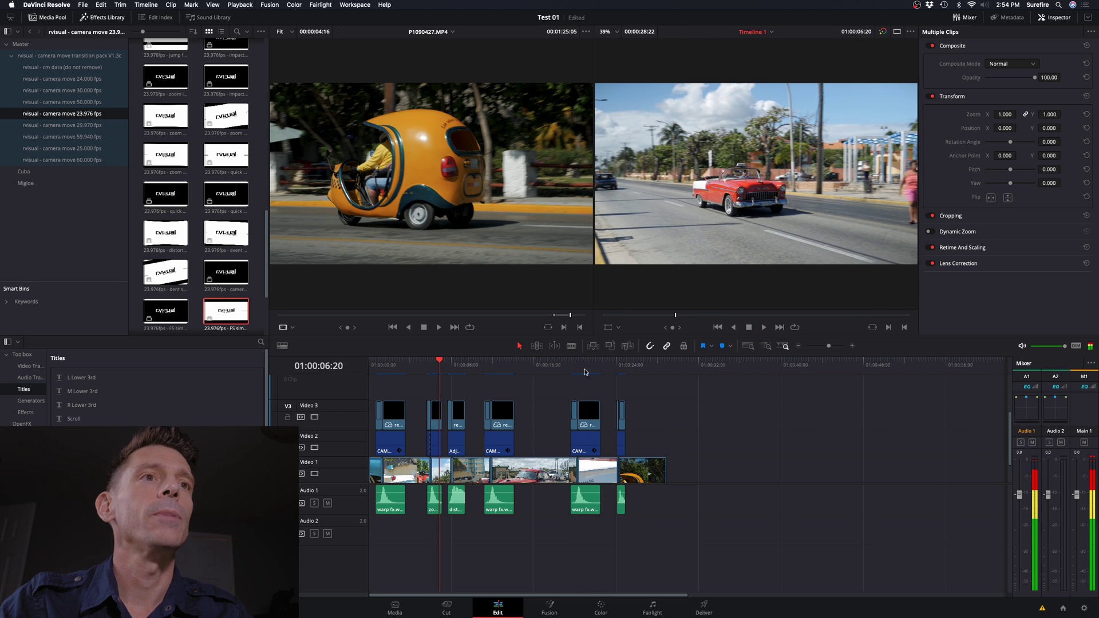
pyautogui.click(610, 372)
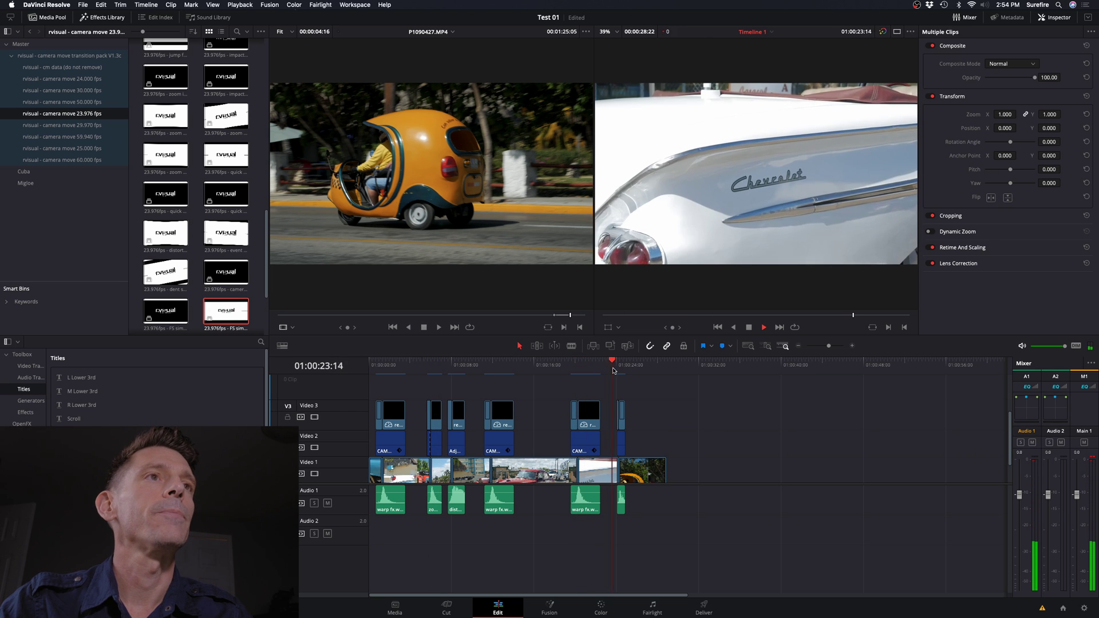
pyautogui.press('space')
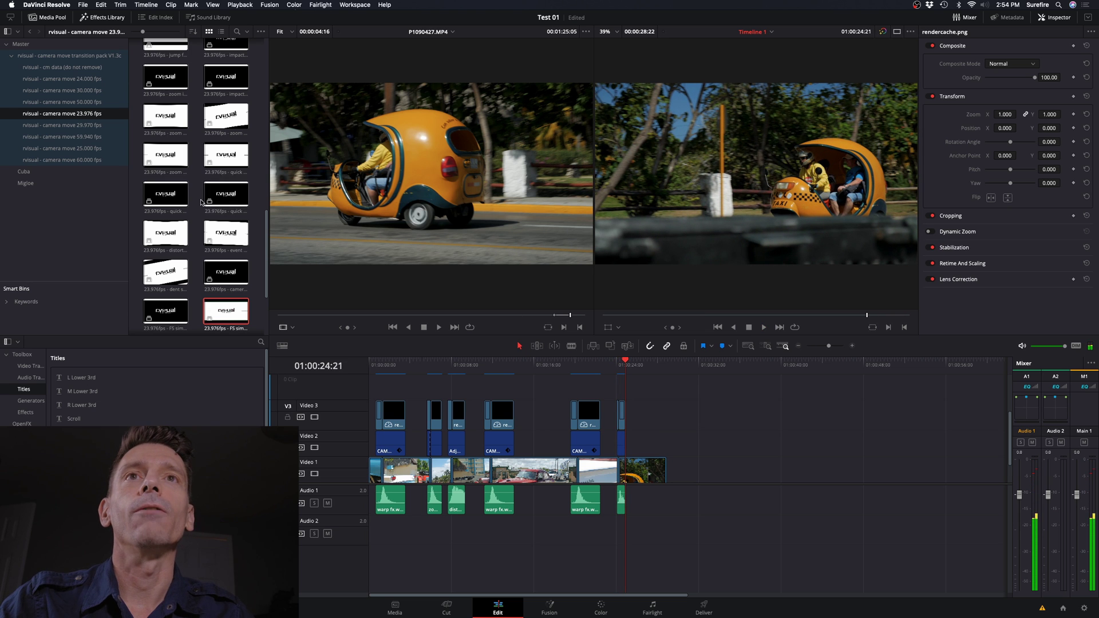
pyautogui.scroll(-3, 201, 201)
pyautogui.scroll(15, 200, 200)
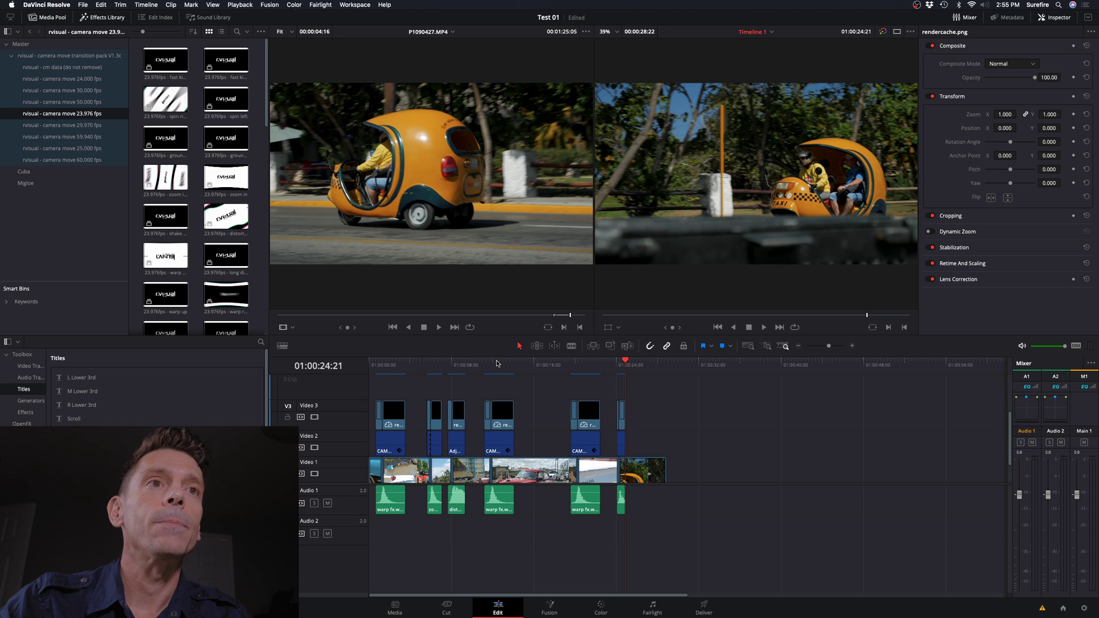
pyautogui.press('Home')
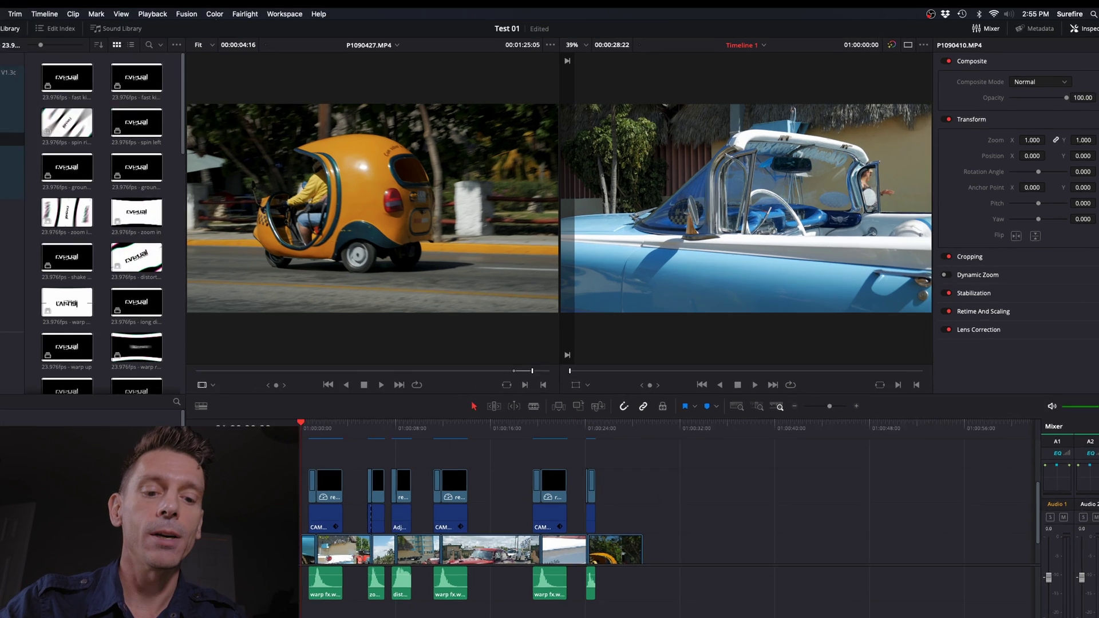
pyautogui.press('space')
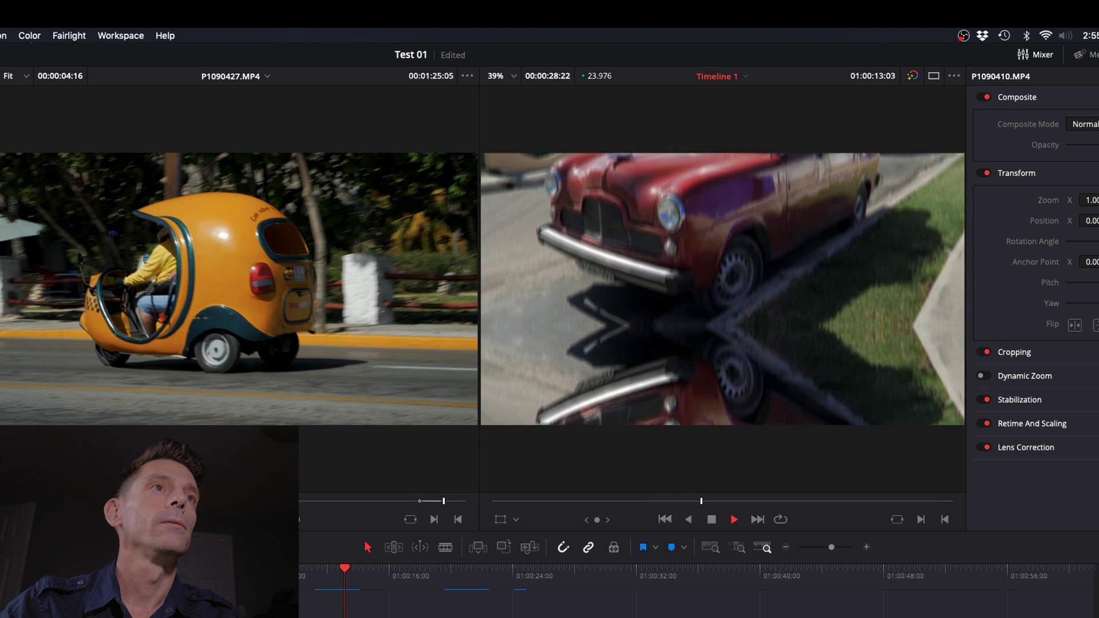
pyautogui.press('Down')
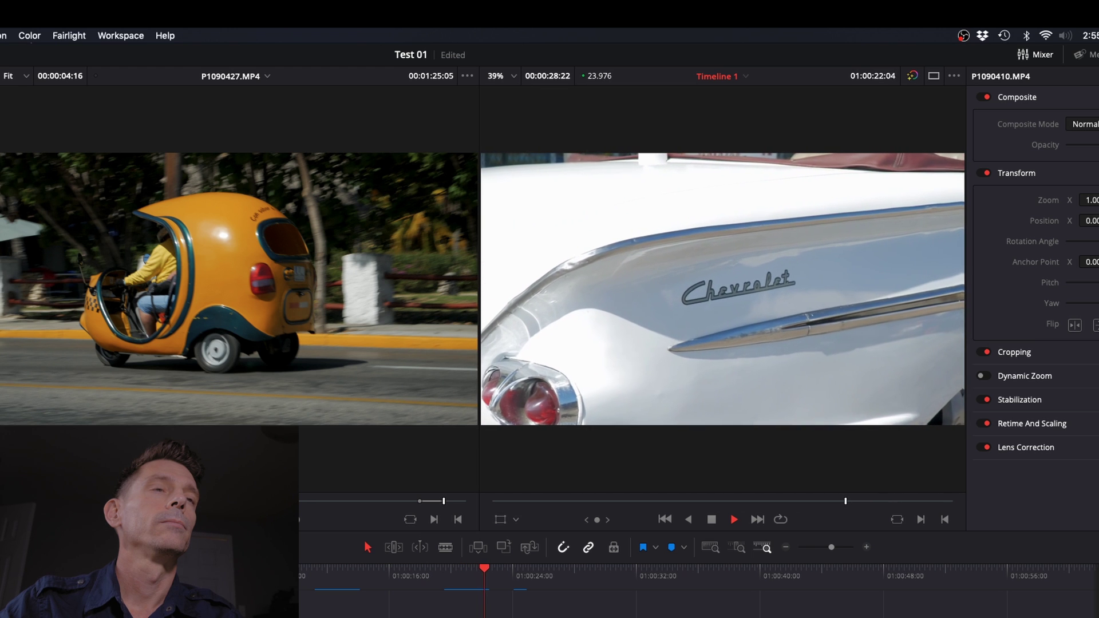
pyautogui.press('Down')
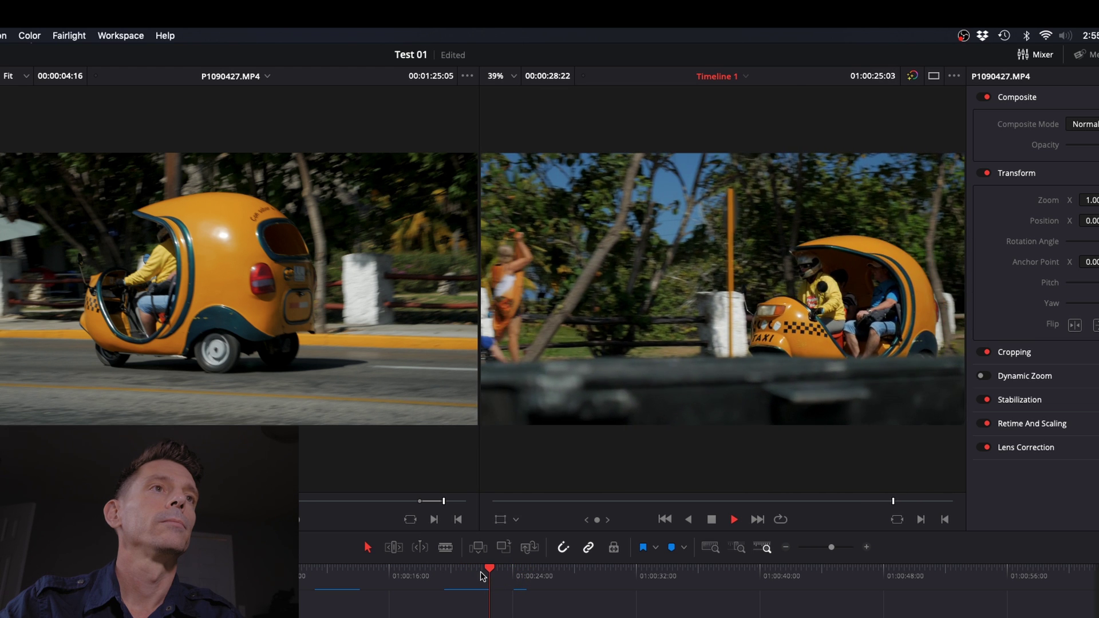